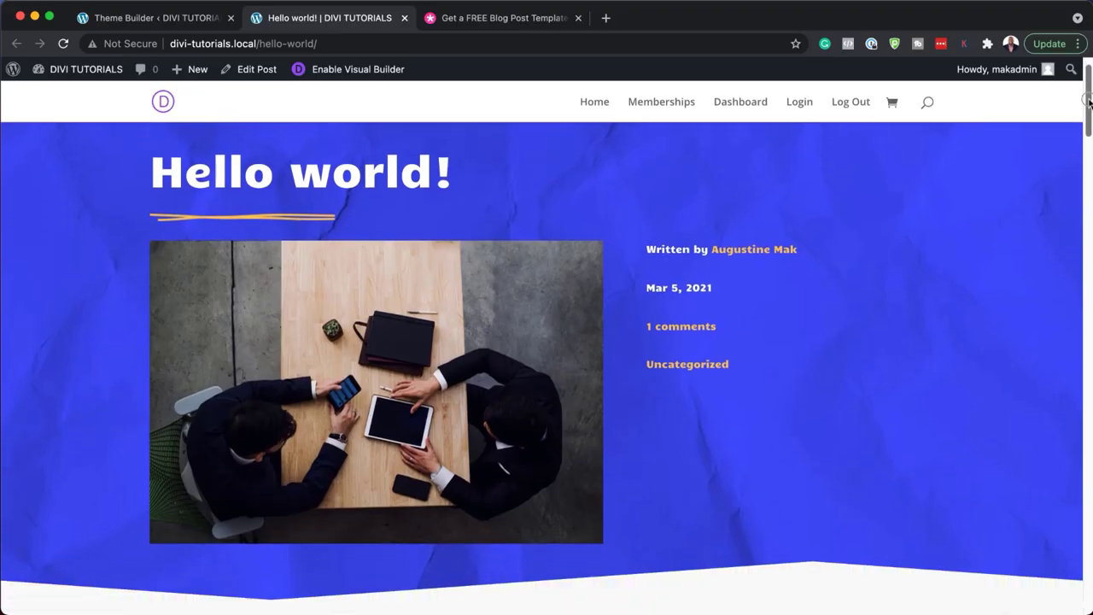
- Scroll down through the styled demo blog post to review its design
scroll(1080, 203, down, 10)
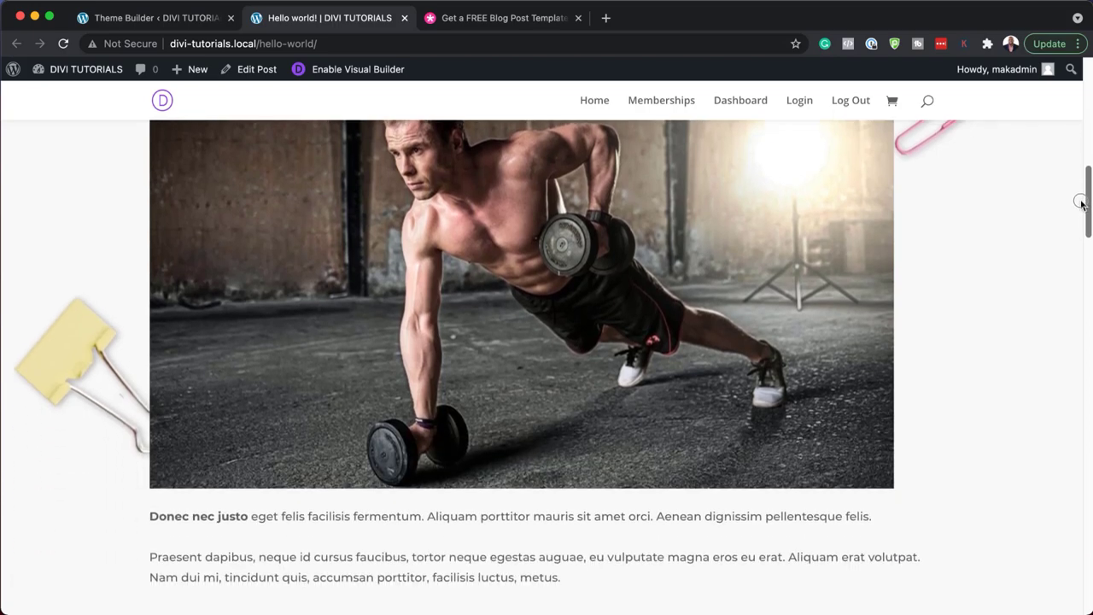
drag(1080, 203, 1065, 522)
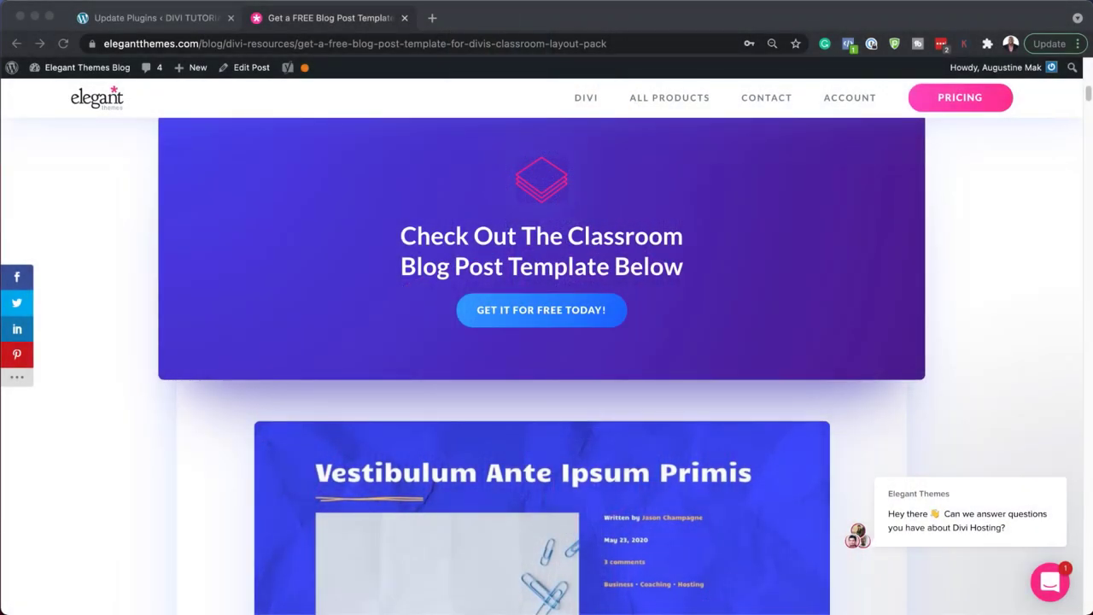
- Request the free Classroom blog post template by submitting an email address
scroll(537, 377, up, 2)
click(535, 377)
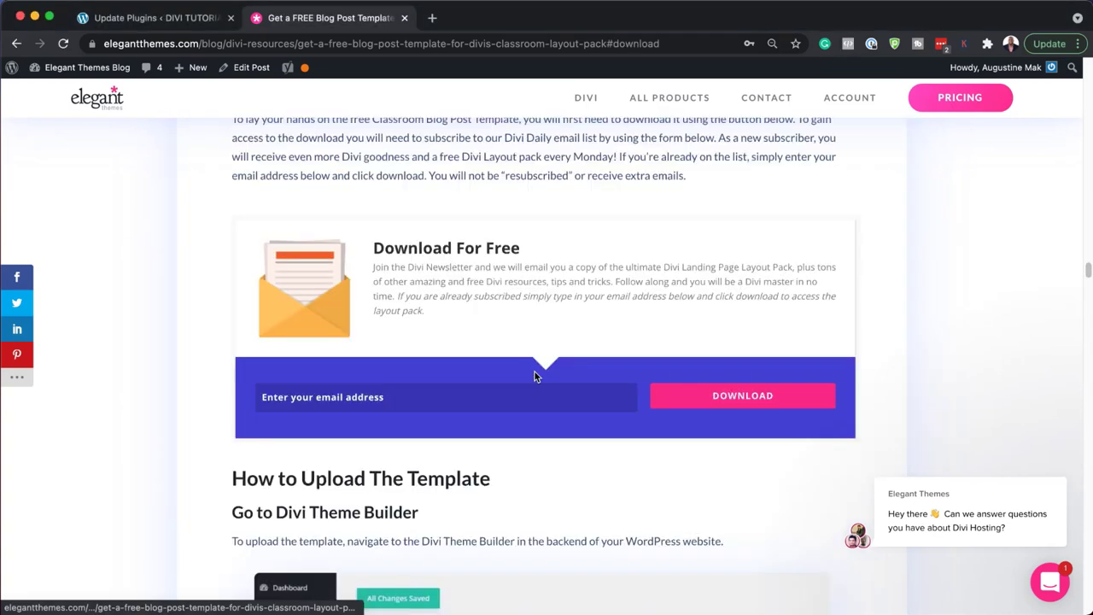
click(461, 400)
click(779, 408)
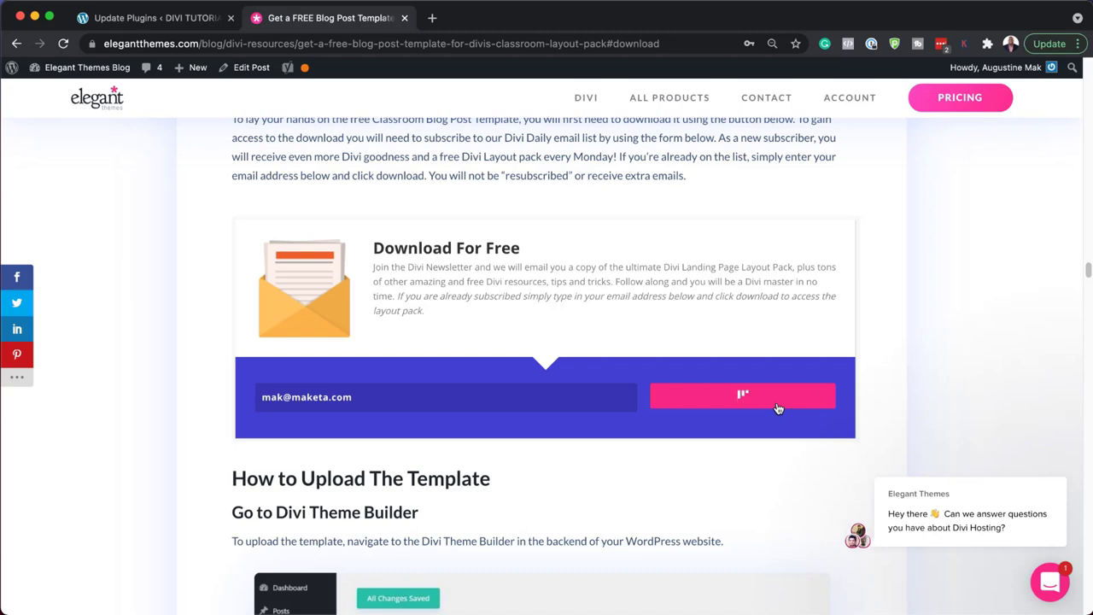
- Download the Classroom template zip and reveal it in Finder
click(529, 217)
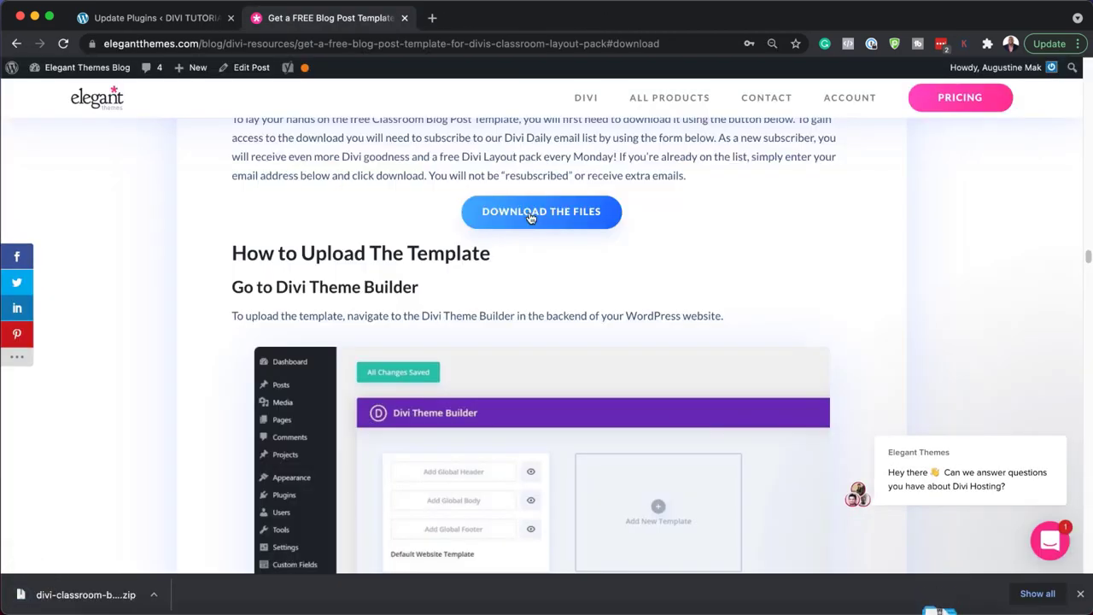
click(157, 598)
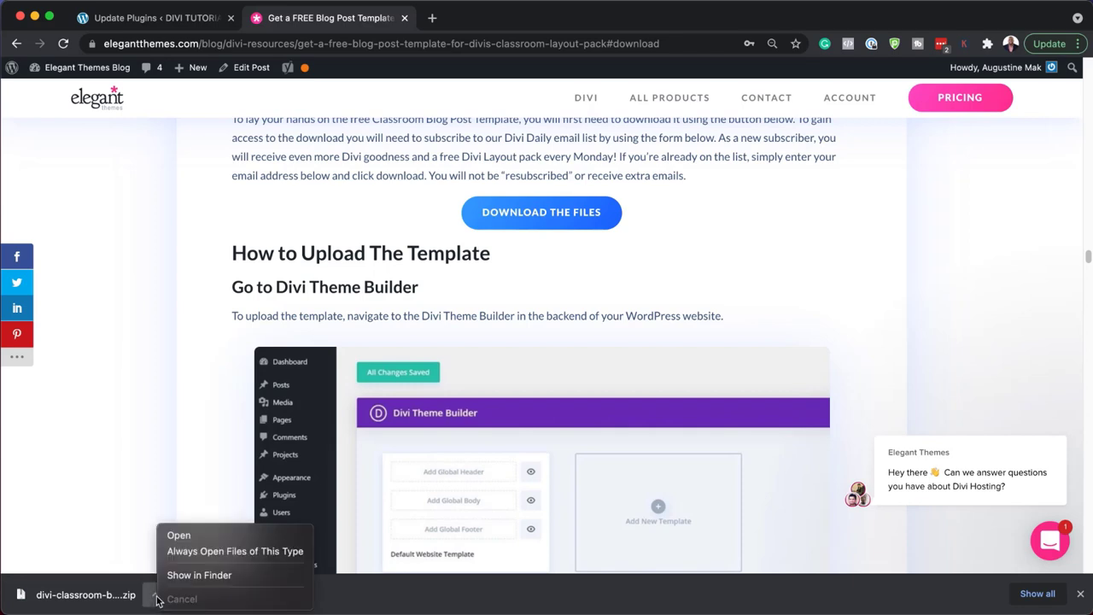
click(185, 578)
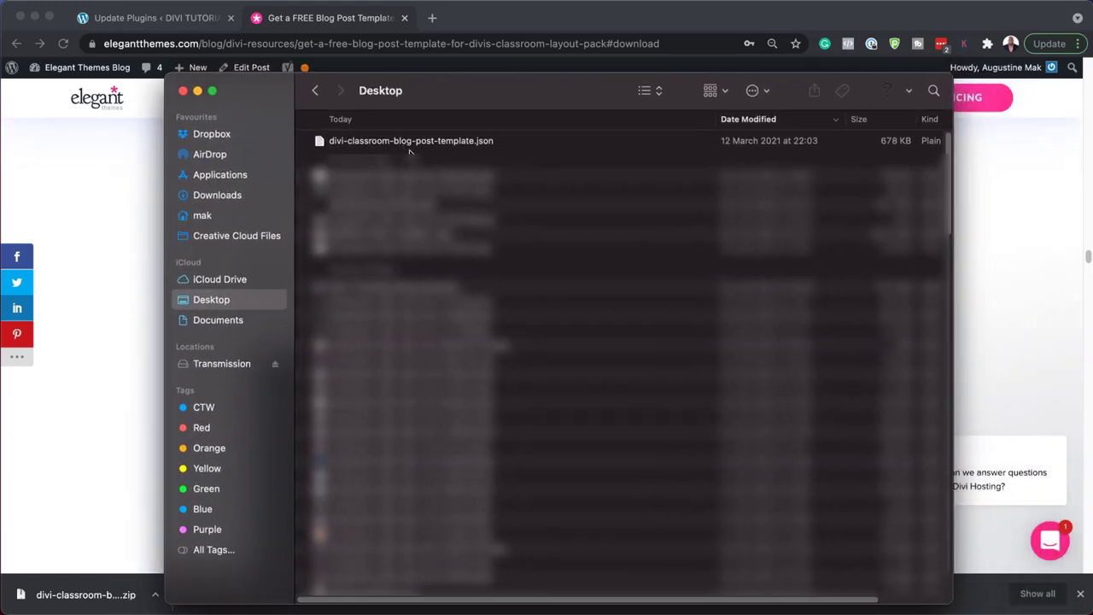
- Select divi-classroom-blog-post-template.json in the Finder Desktop window
click(455, 145)
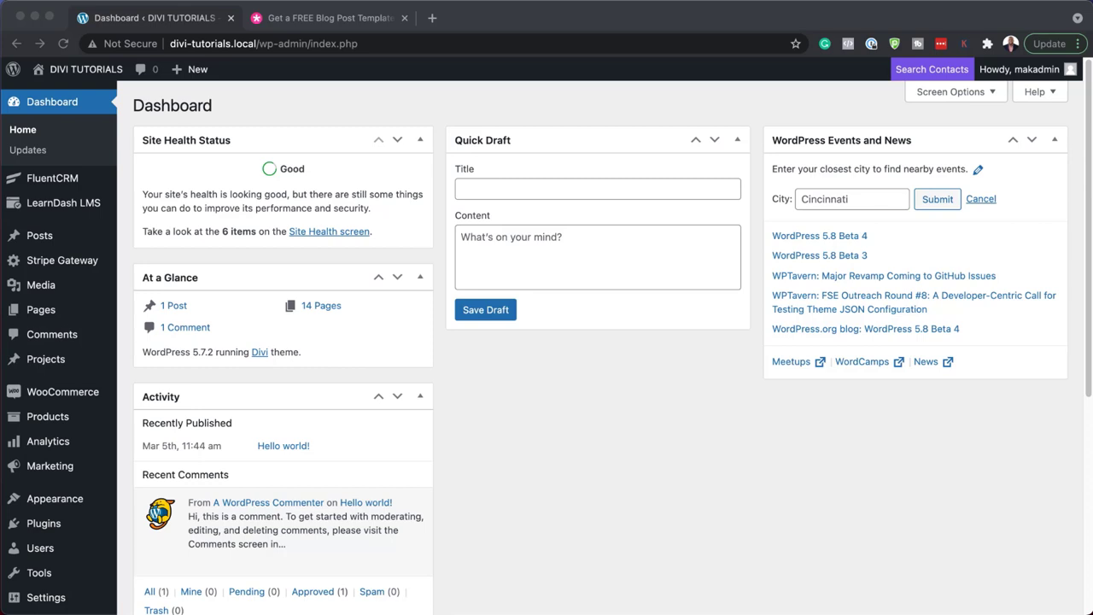
- View the Hello world! post on the site and scroll through its default look
mouse_move(96, 244)
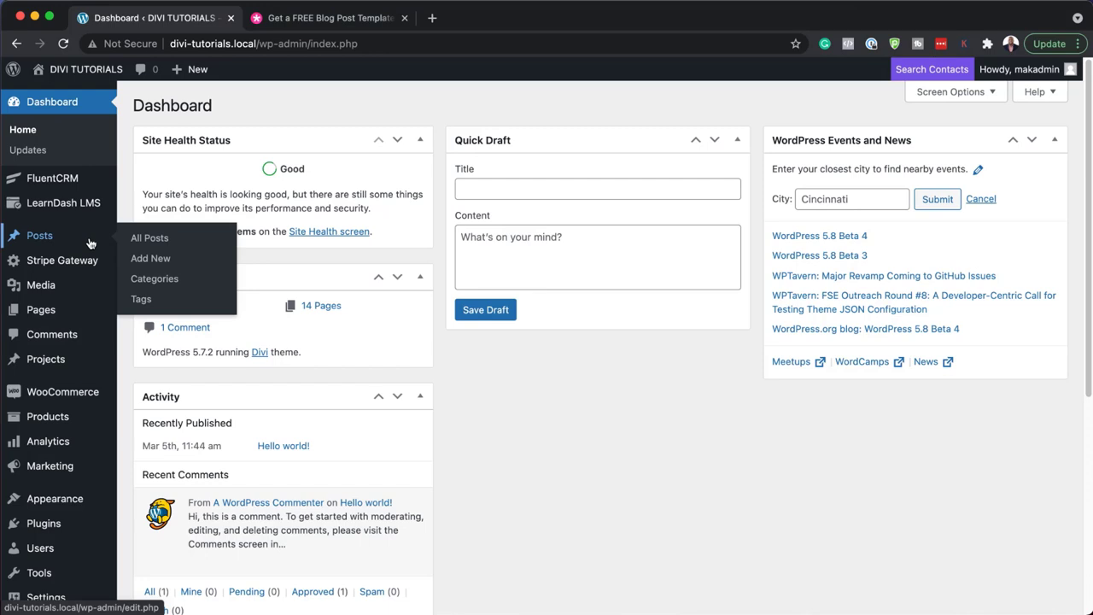
click(166, 243)
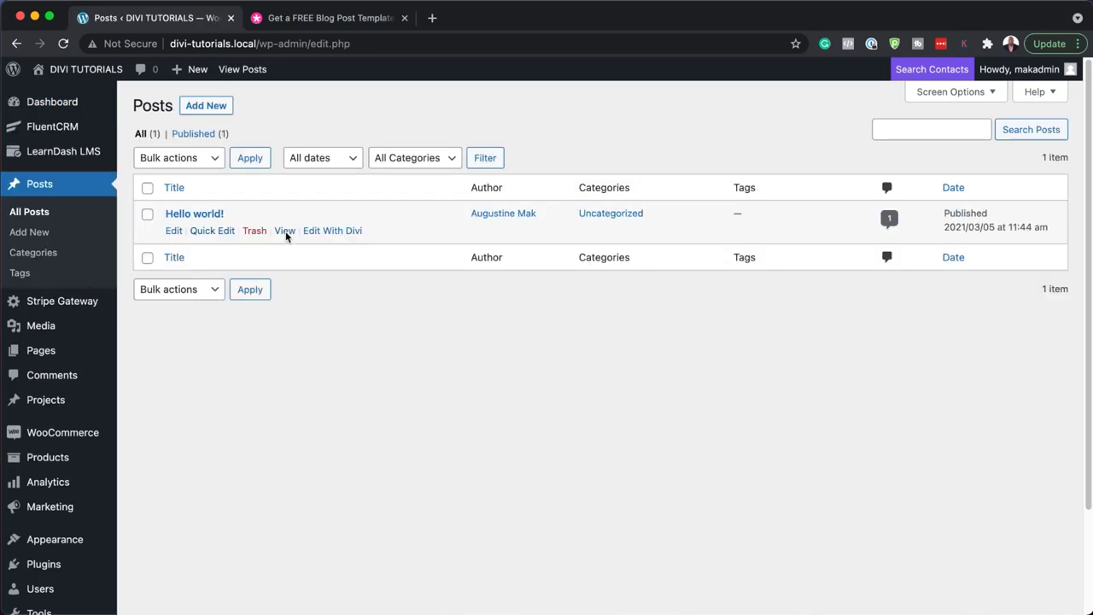
click(283, 232)
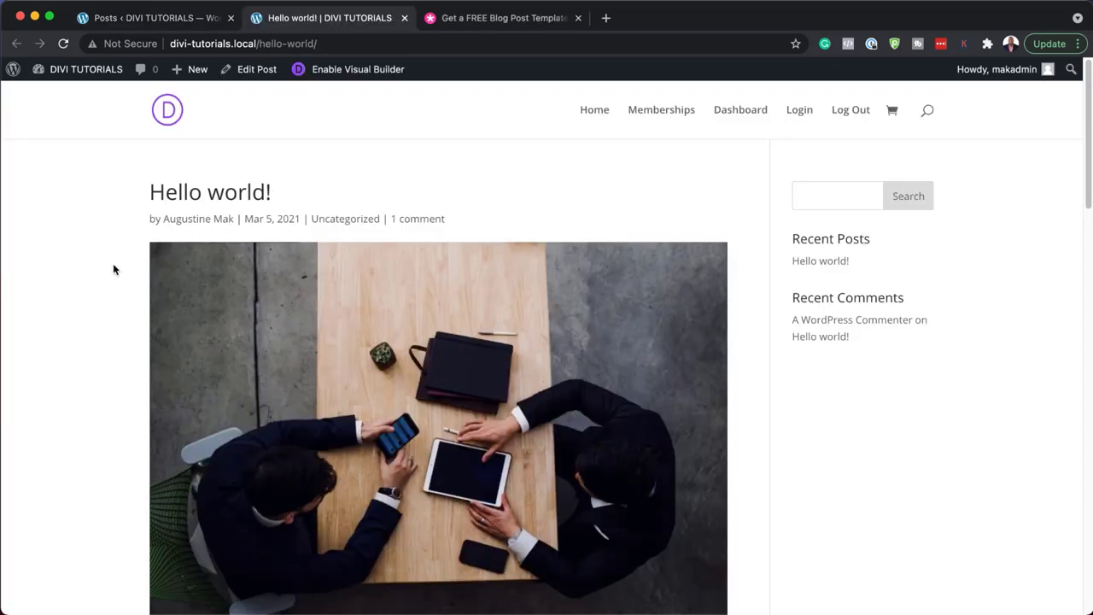
scroll(122, 352, down, 10)
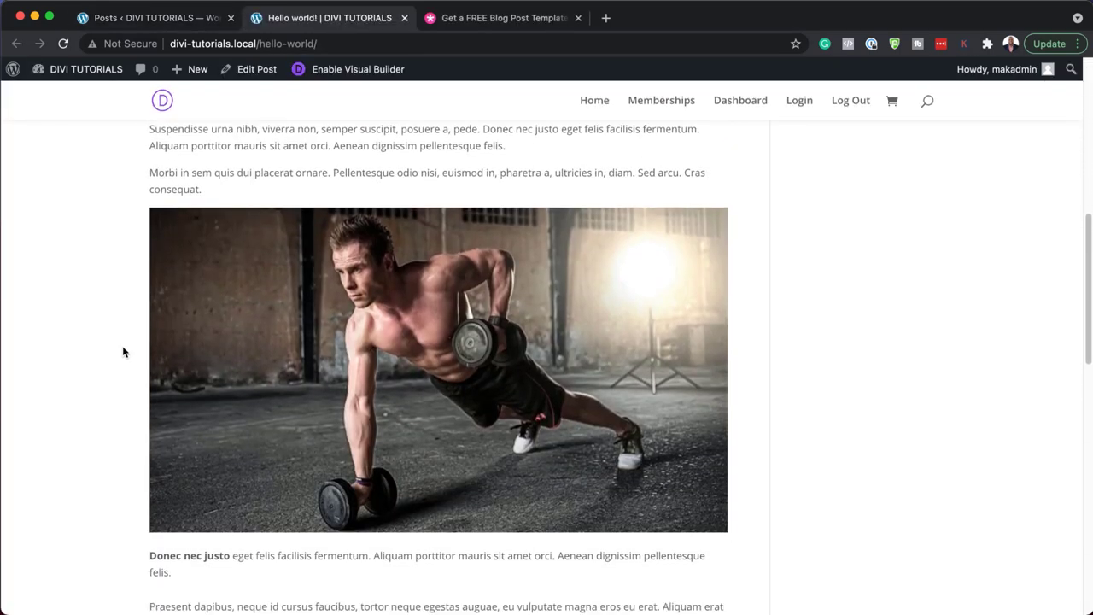
scroll(123, 352, down, 10)
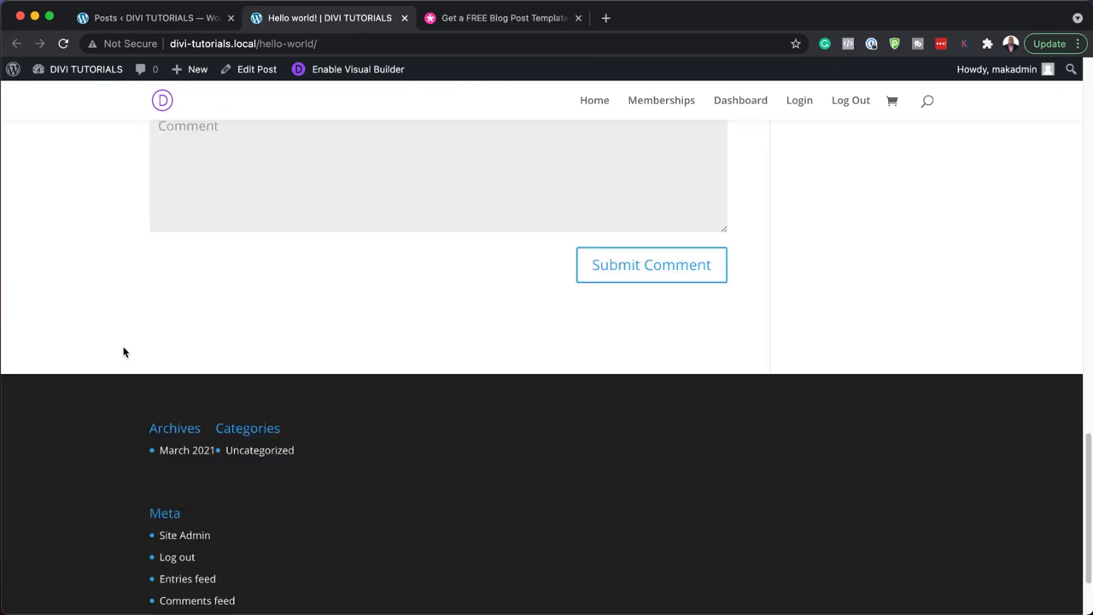
scroll(123, 352, up, 20)
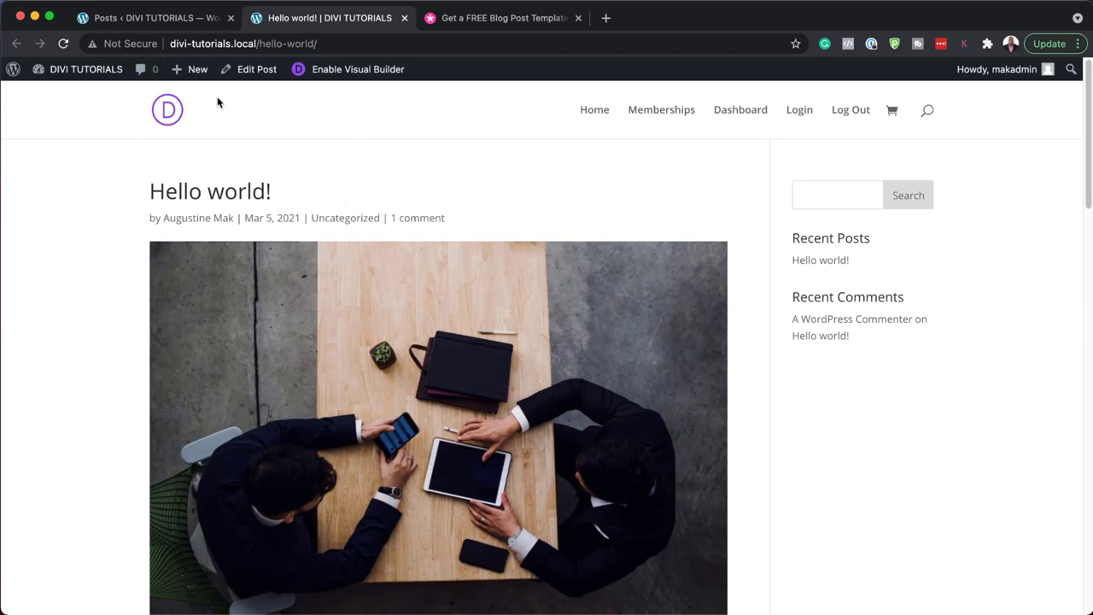
- Return to the Posts admin list, briefly opening and closing the Desktop folder window
click(180, 26)
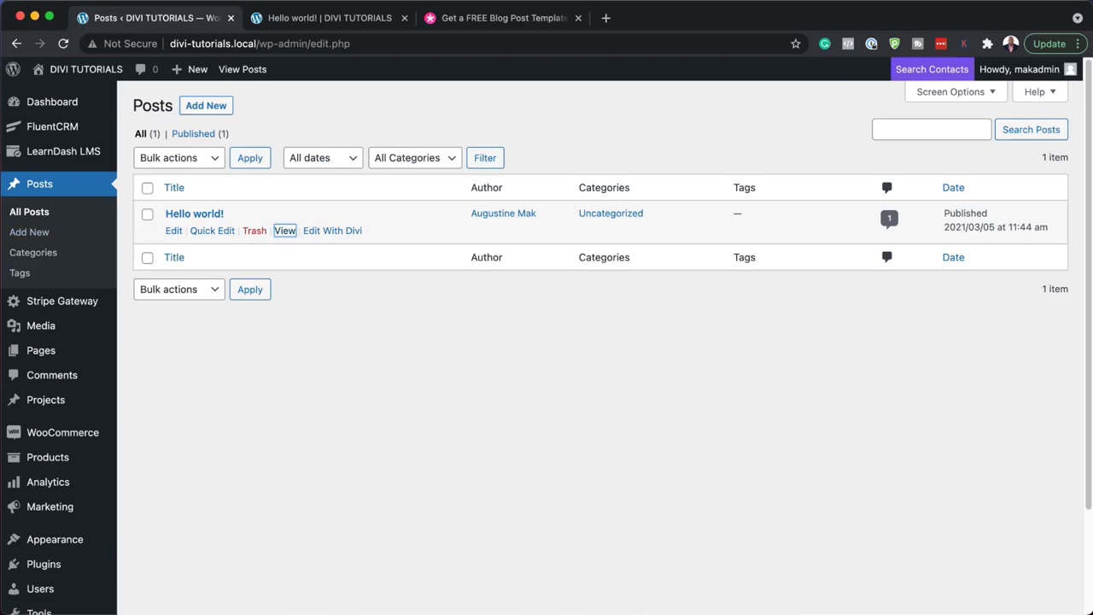
key(super+Tab)
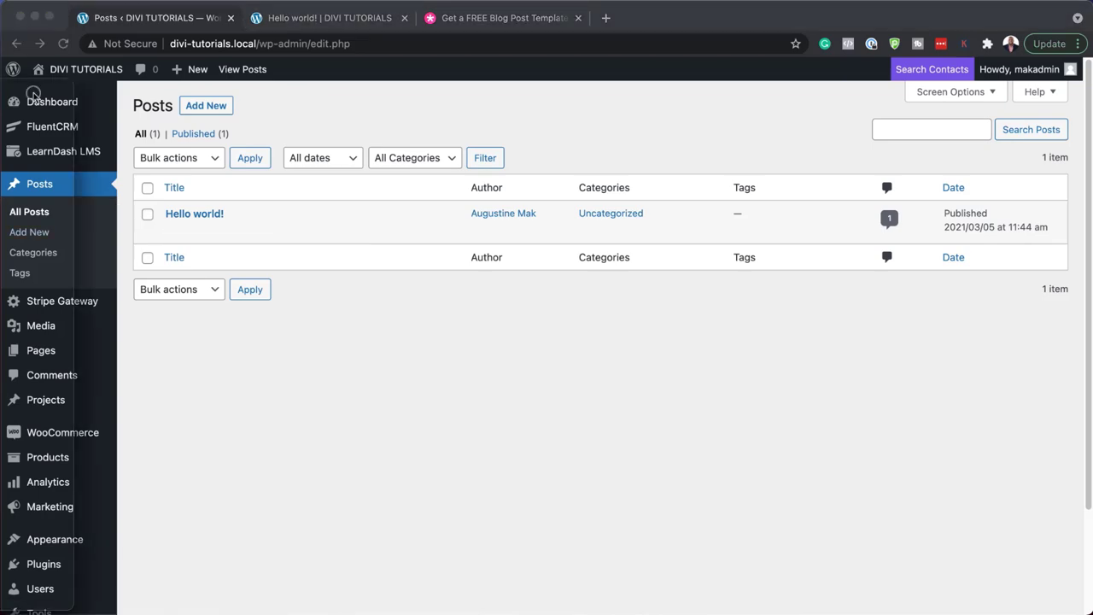
key(super+n)
key(super+w)
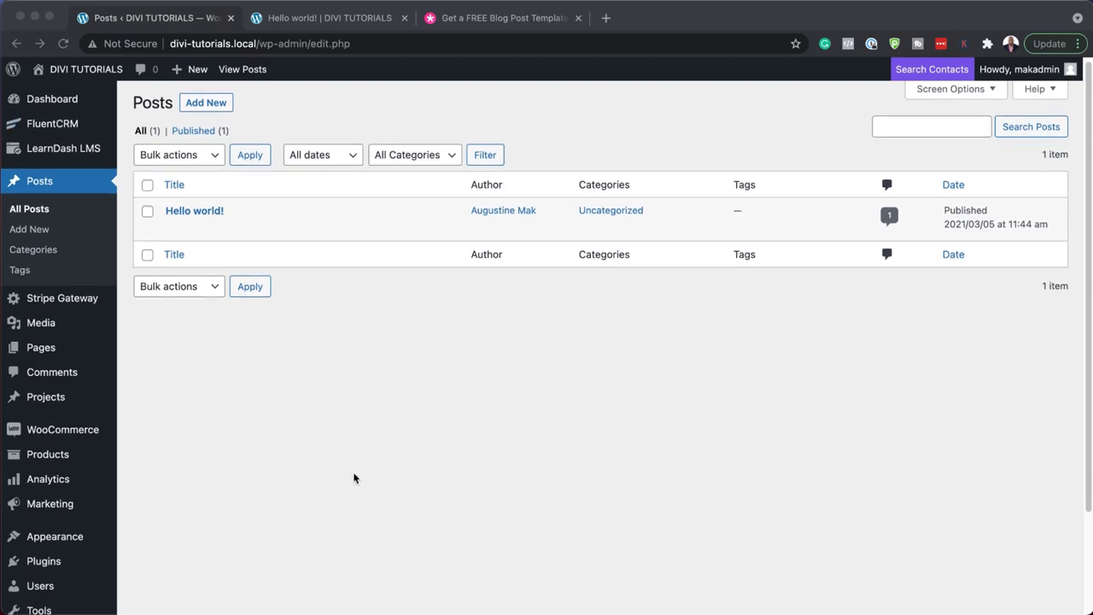
scroll(350, 478, down, 3)
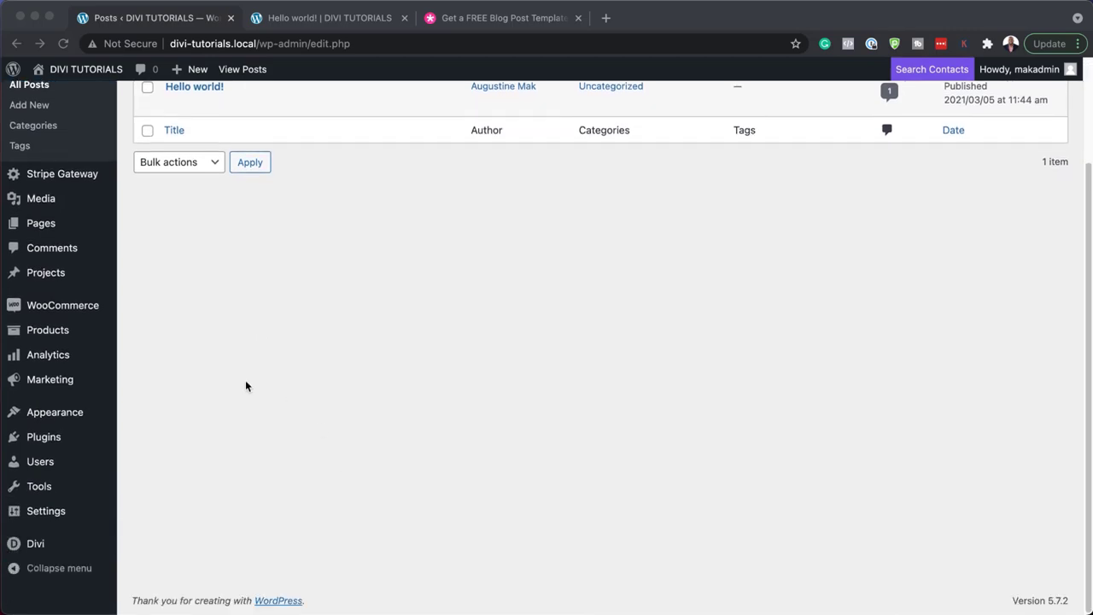
- Open Divi Theme Builder's portability options and switch to Import
click(54, 545)
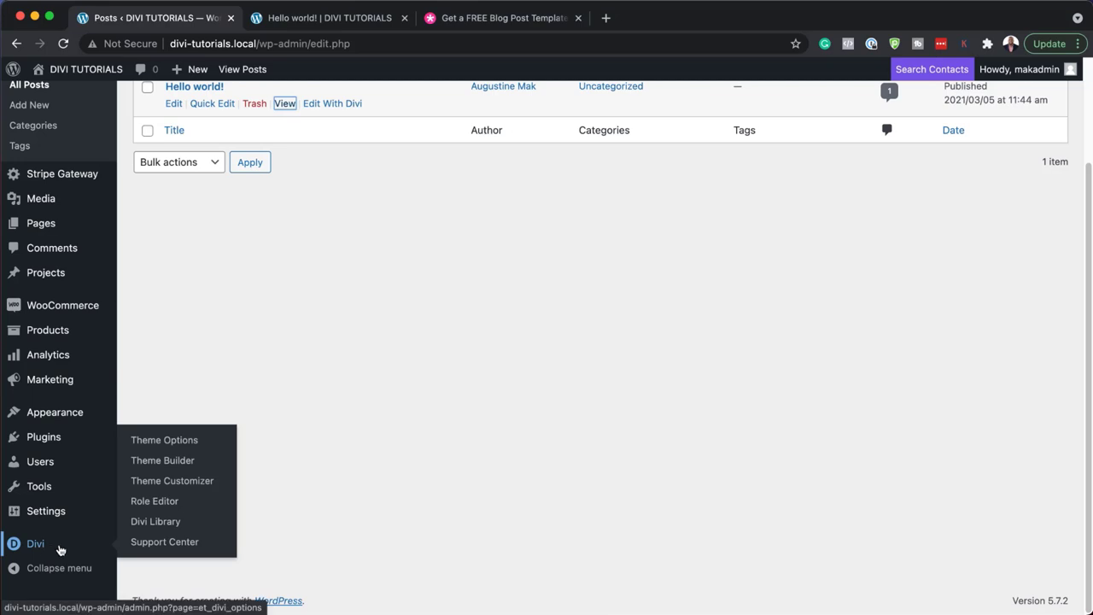
click(187, 464)
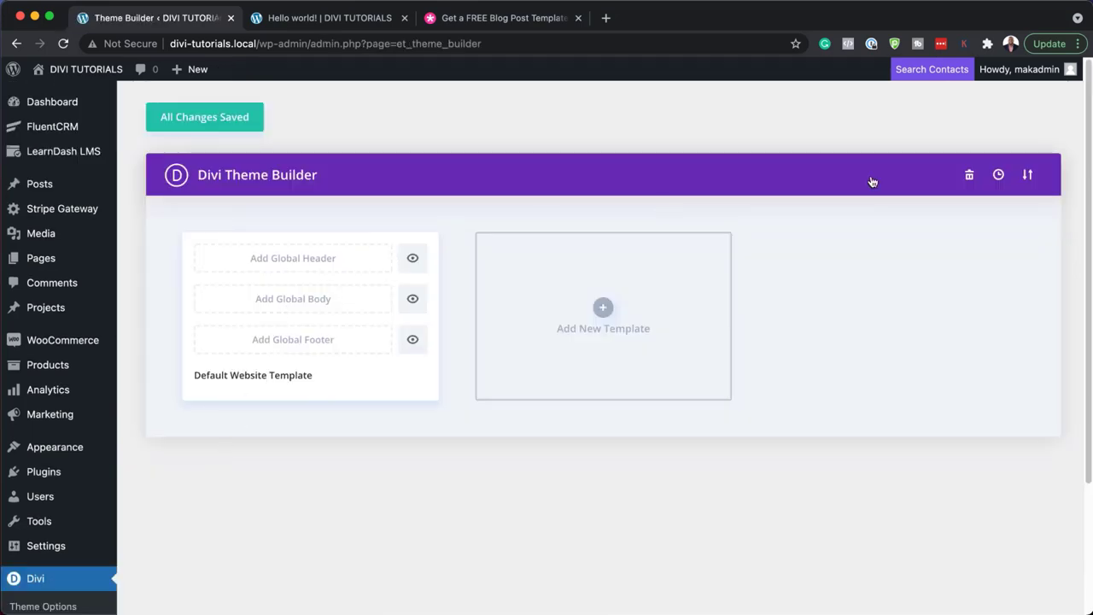
click(1029, 177)
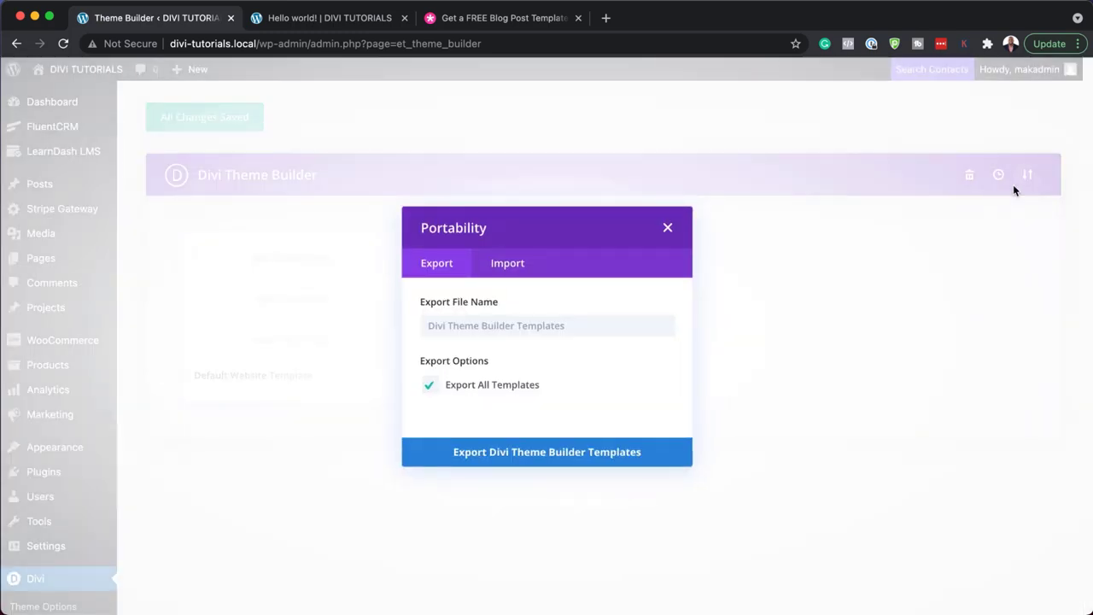
click(497, 264)
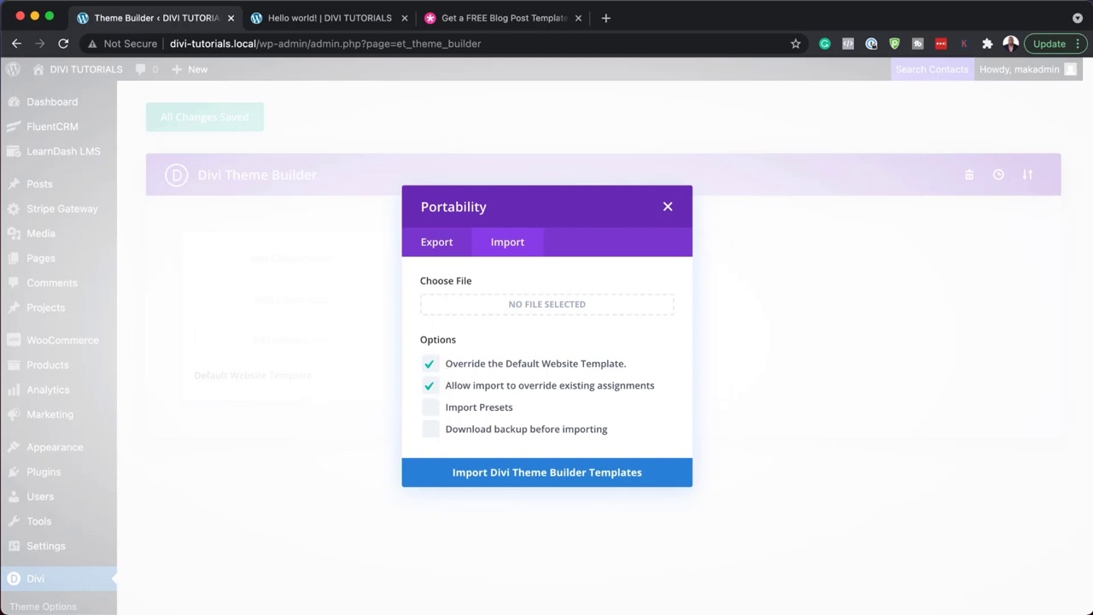
- Import divi-classroom-blog-post-template.json, save changes, and reload the Hello world! post
drag(80, 379, 401, 400)
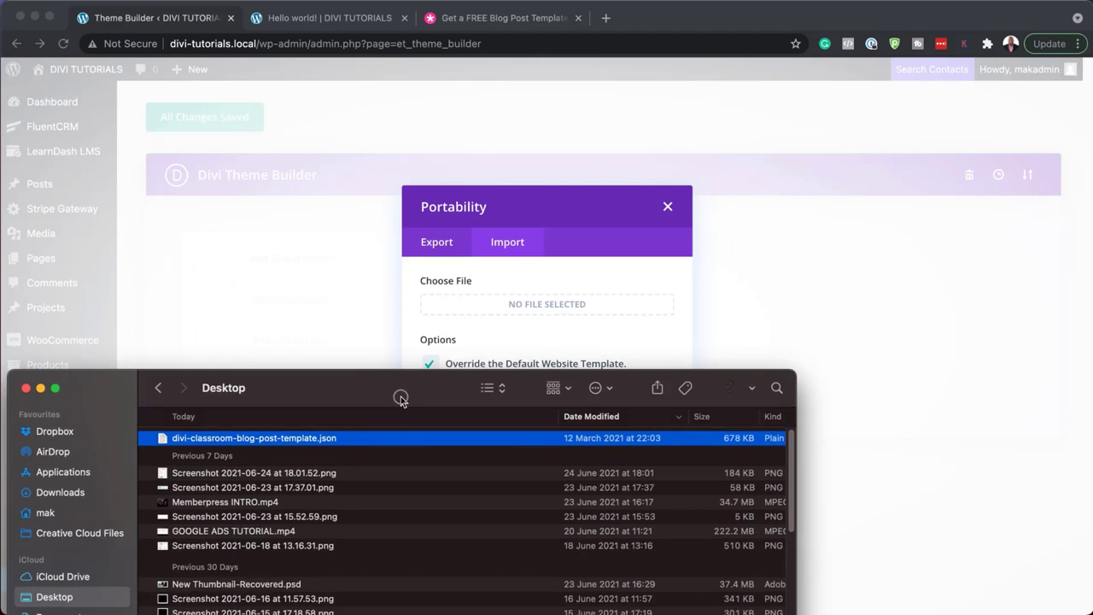
drag(162, 440, 506, 311)
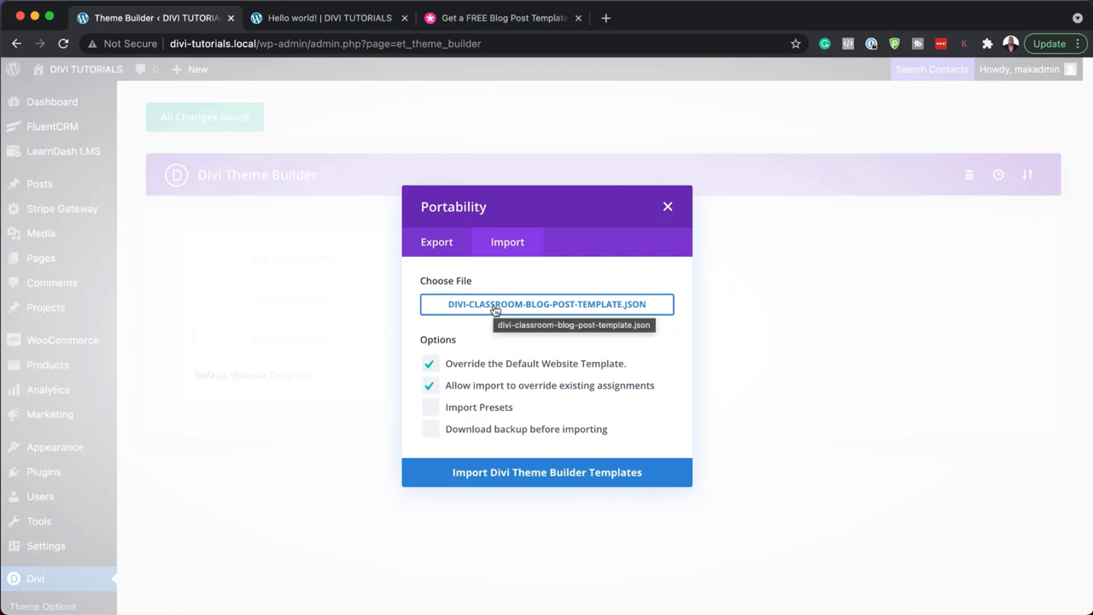
click(524, 477)
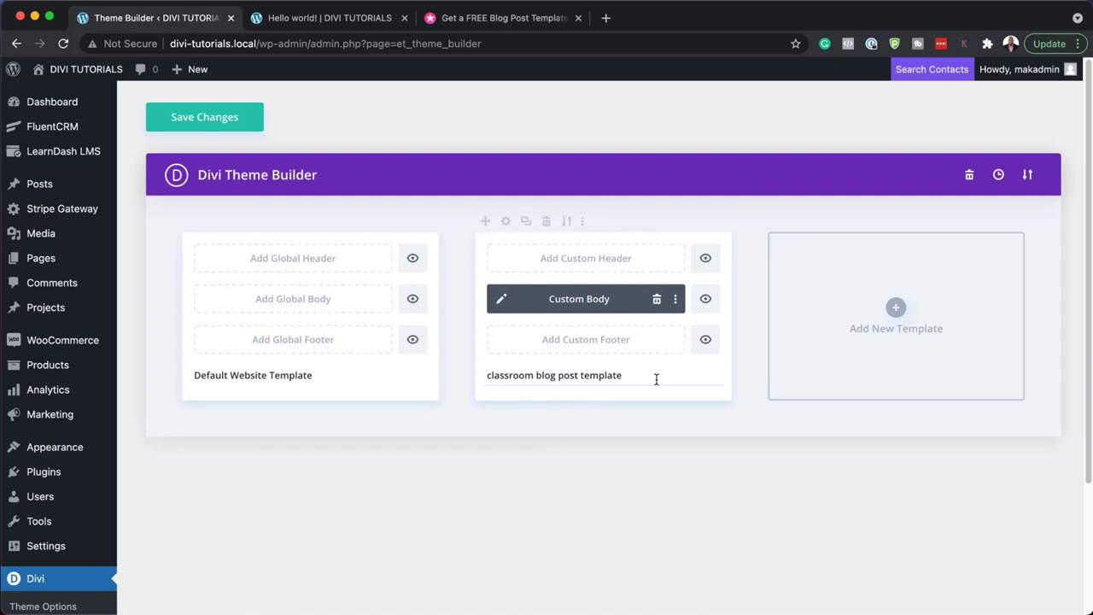
click(220, 124)
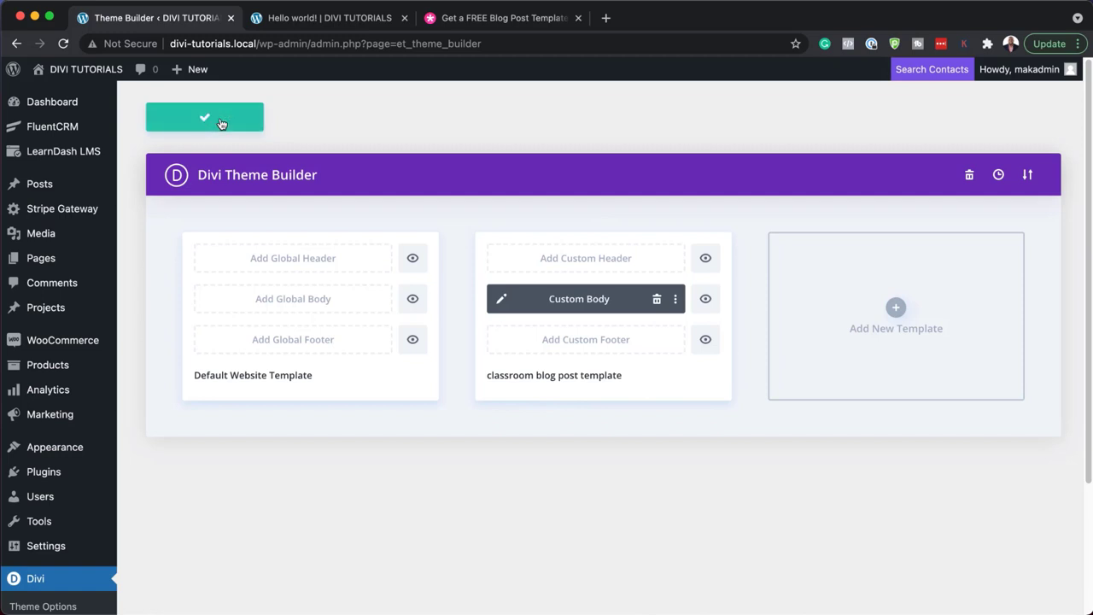
click(329, 17)
click(62, 44)
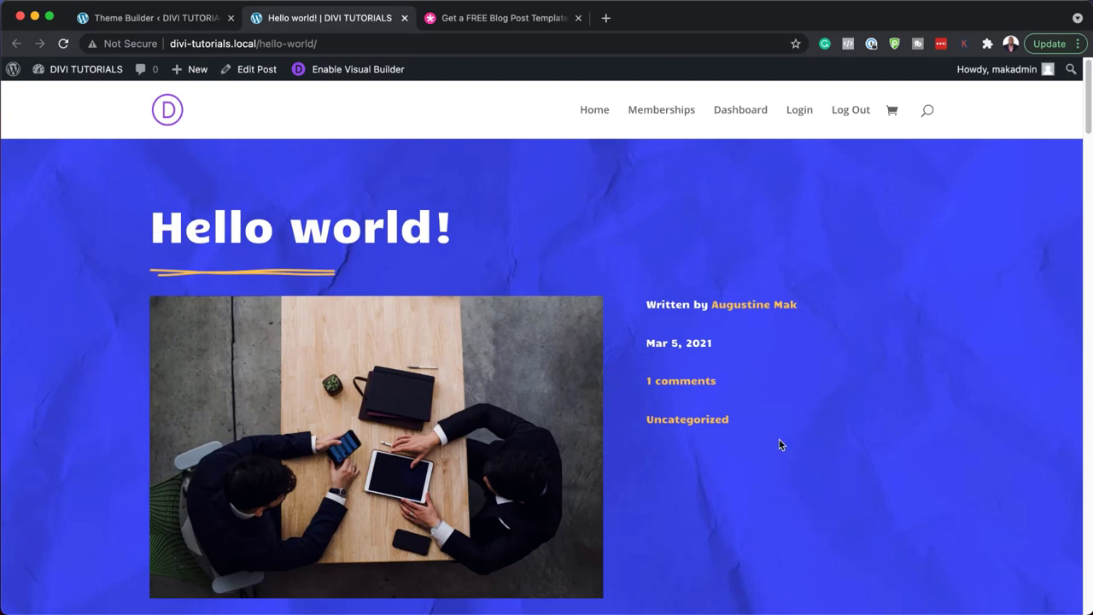
scroll(779, 439, down, 1)
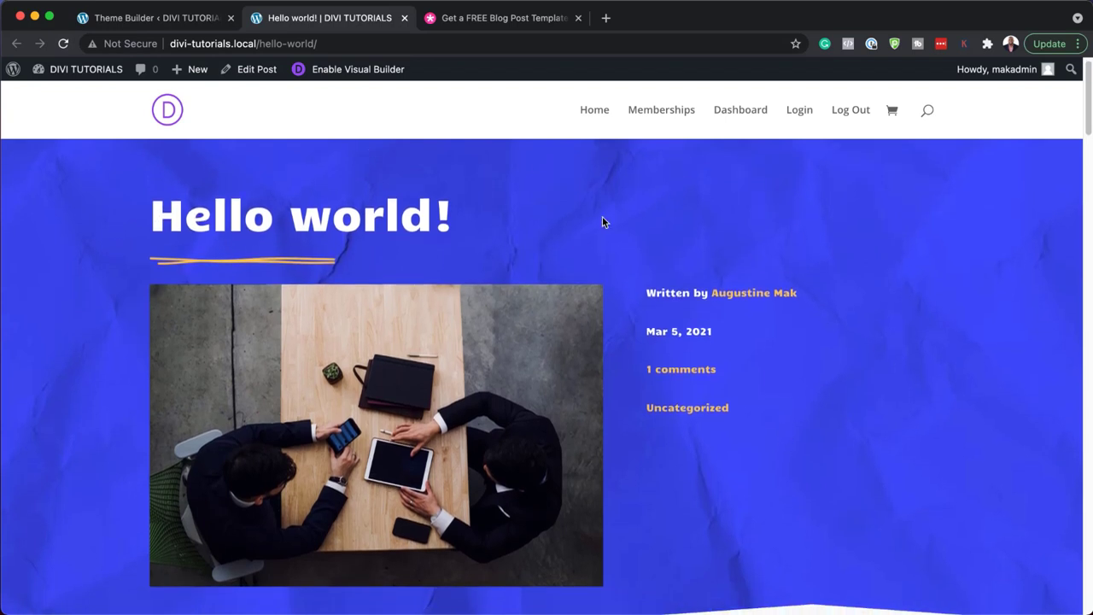
scroll(744, 384, down, 5)
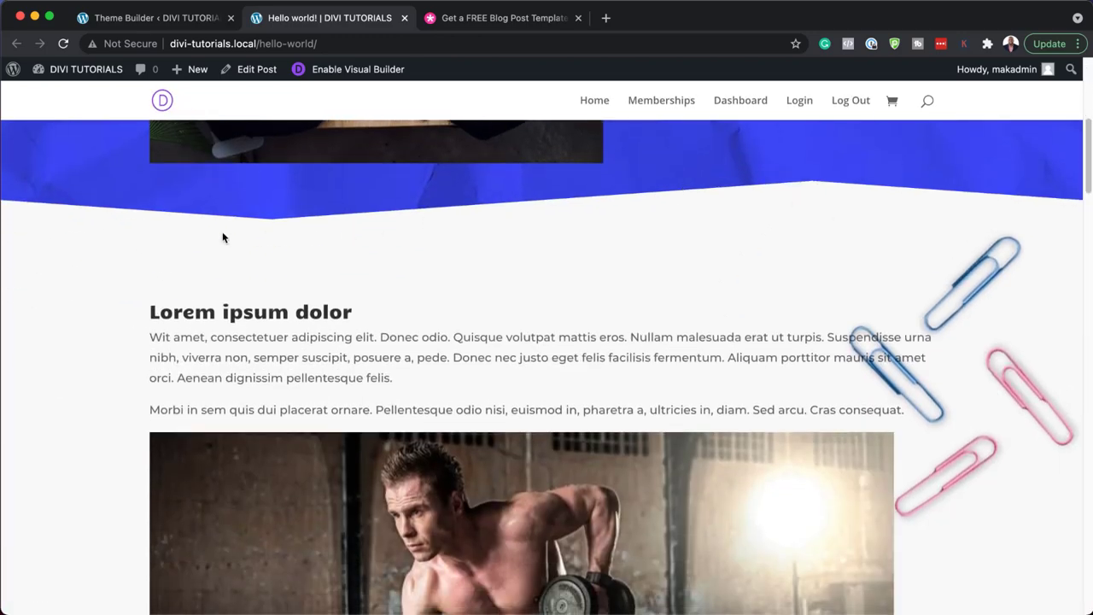
scroll(355, 340, down, 3)
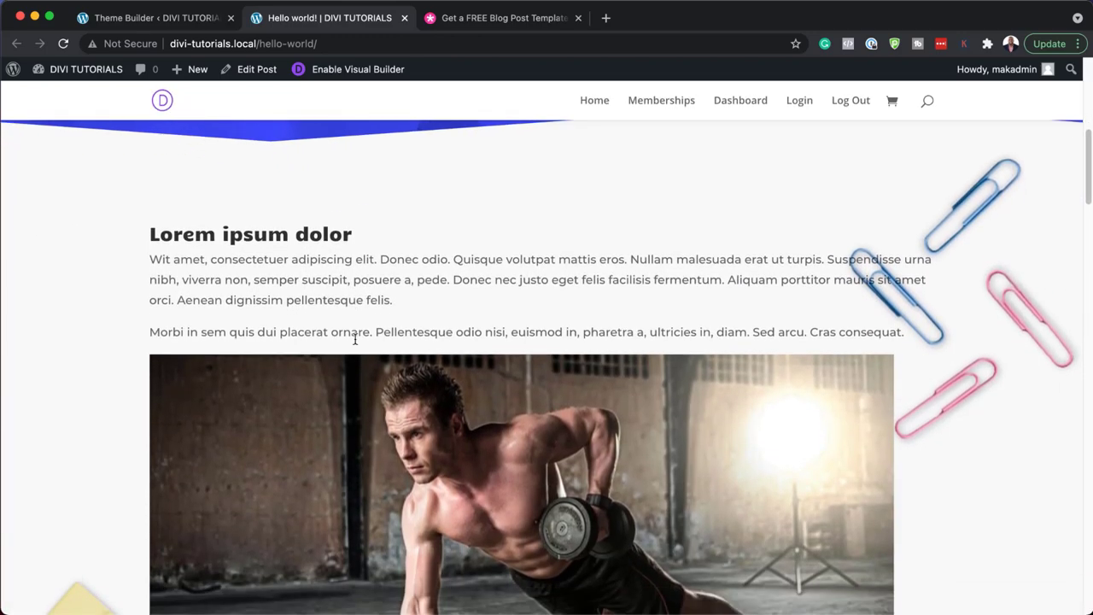
scroll(355, 339, up, 1)
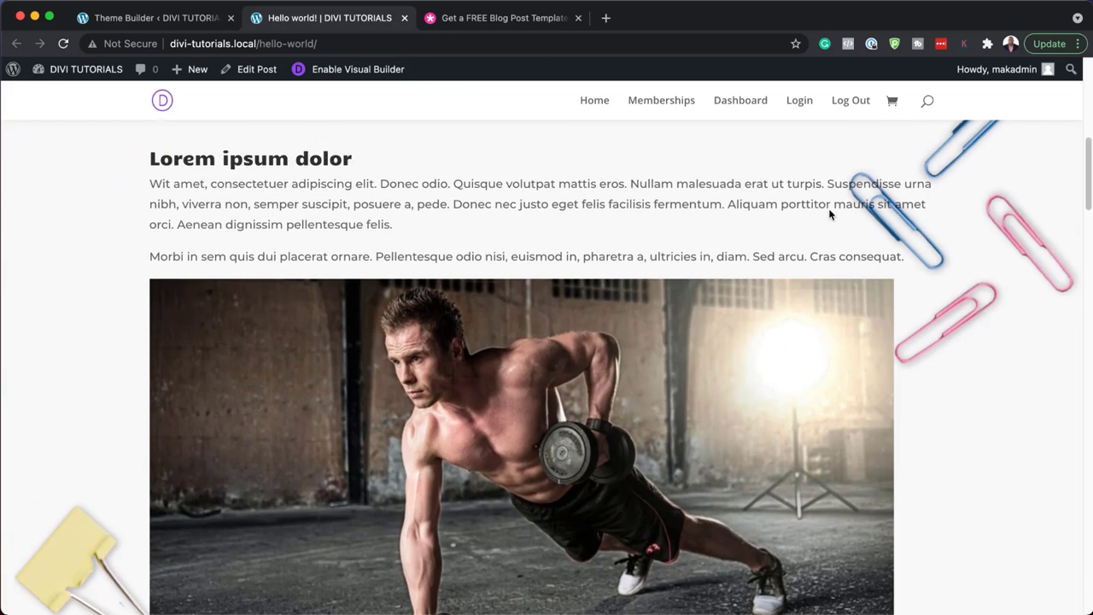
scroll(238, 340, down, 10)
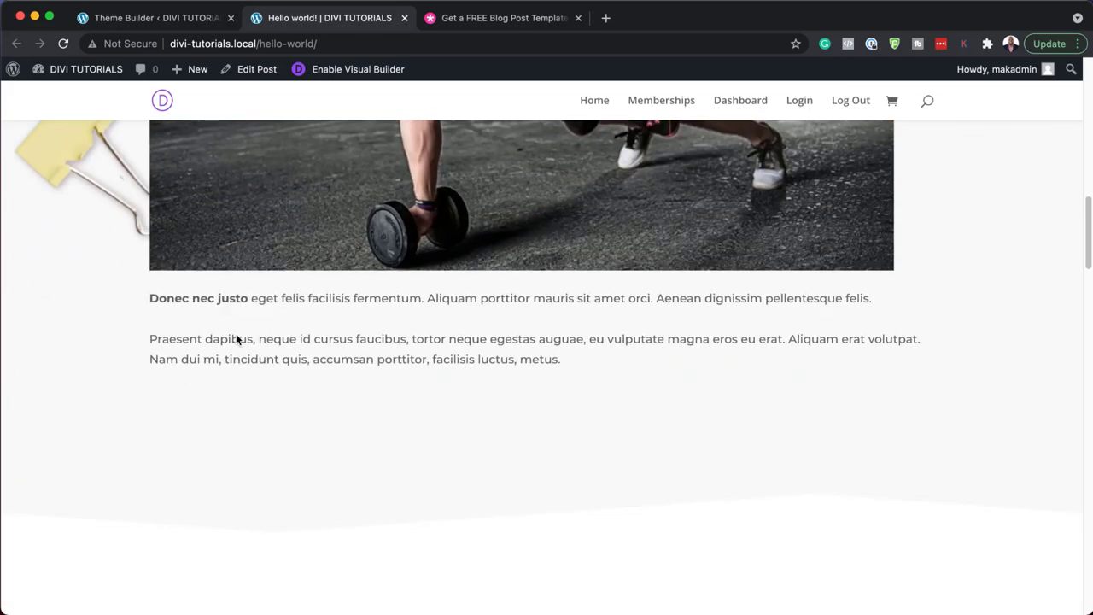
scroll(237, 339, down, 3)
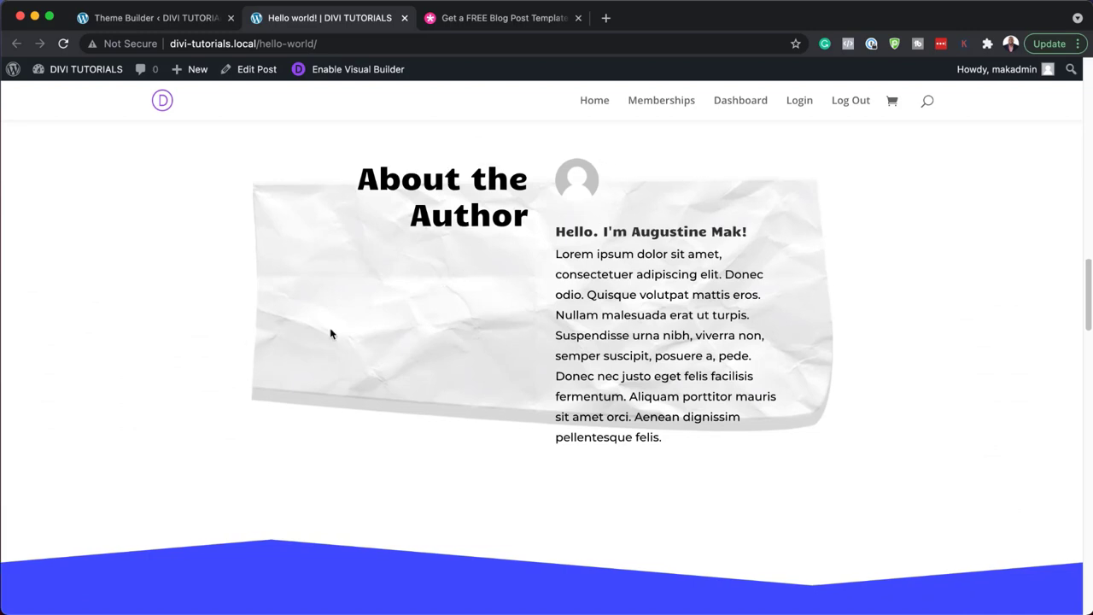
scroll(330, 327, down, 5)
scroll(397, 305, down, 6)
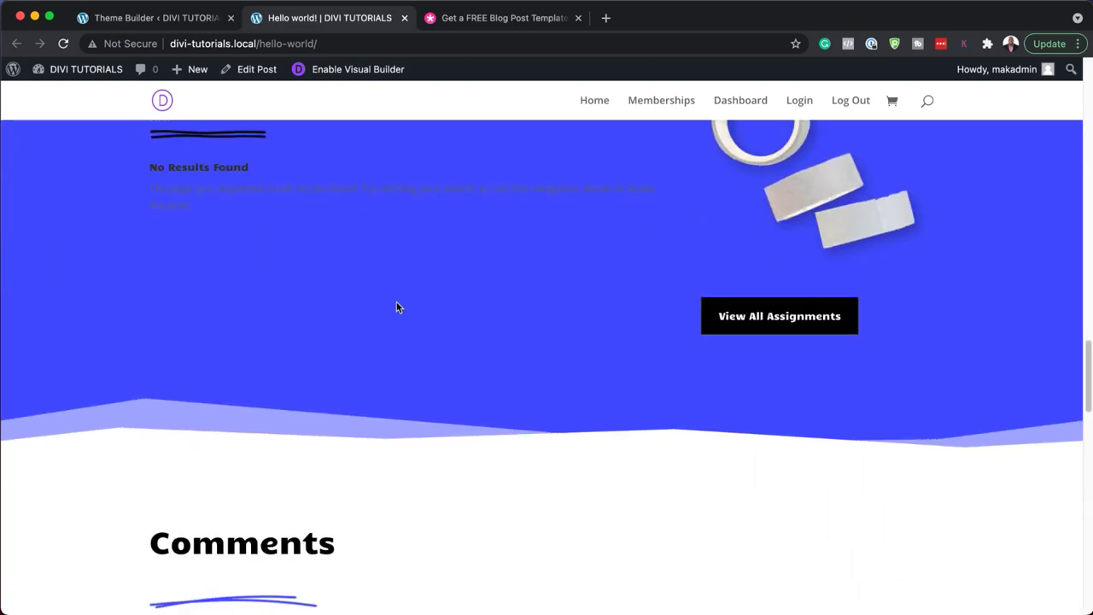
scroll(396, 305, down, 7)
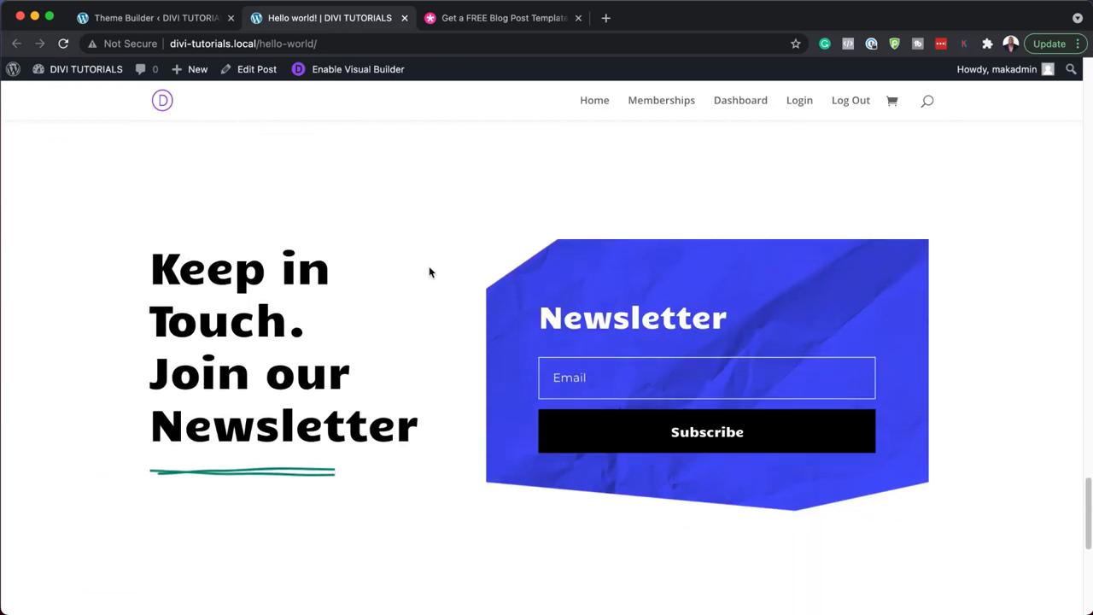
scroll(405, 371, down, 1)
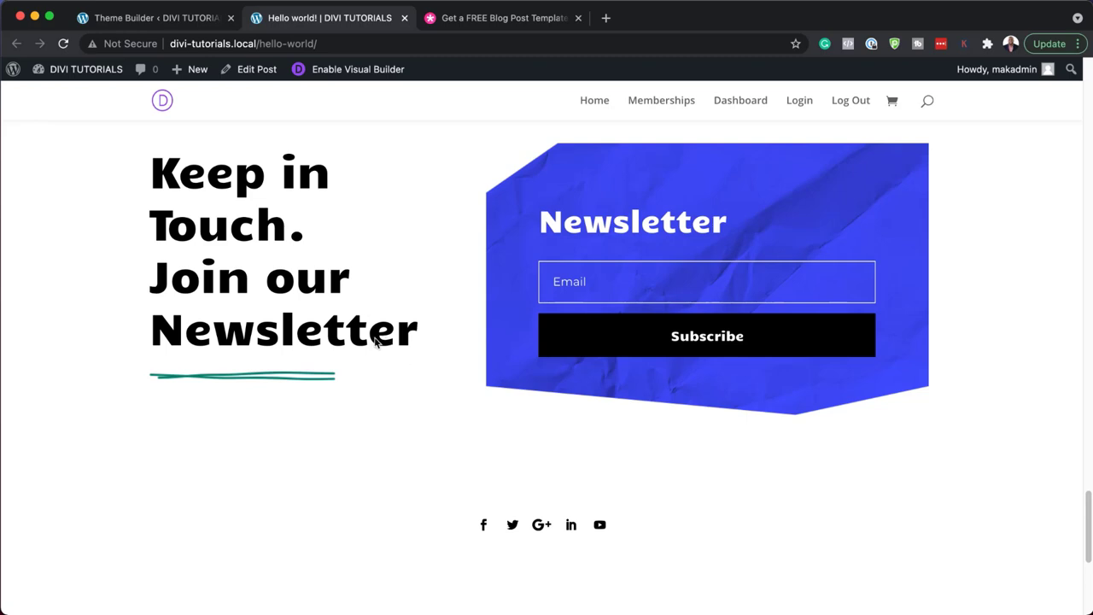
scroll(381, 340, up, 1)
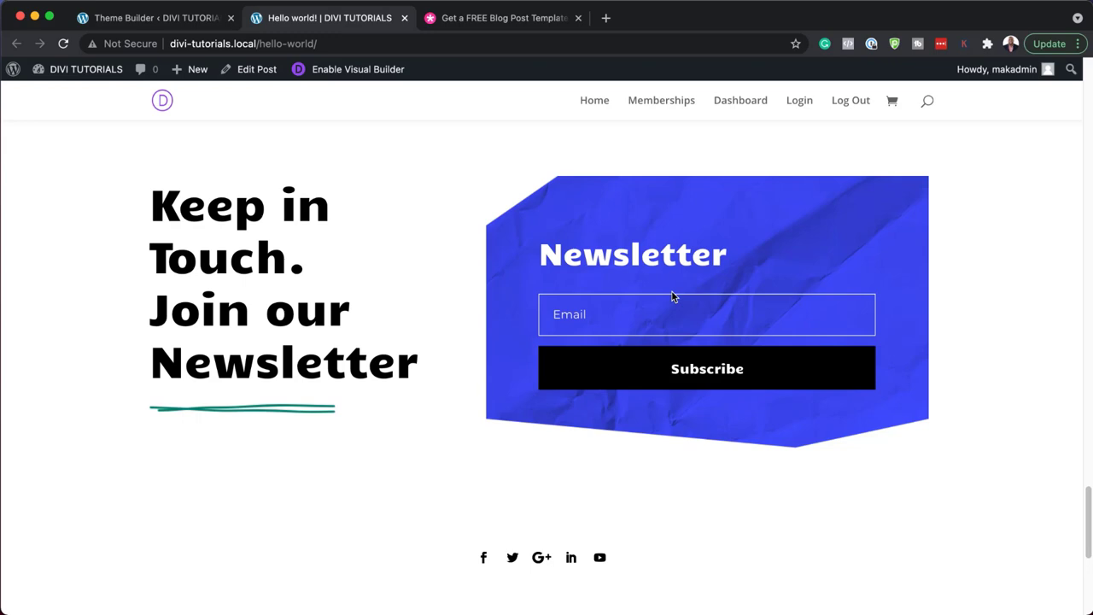
scroll(539, 310, up, 5)
scroll(529, 310, up, 10)
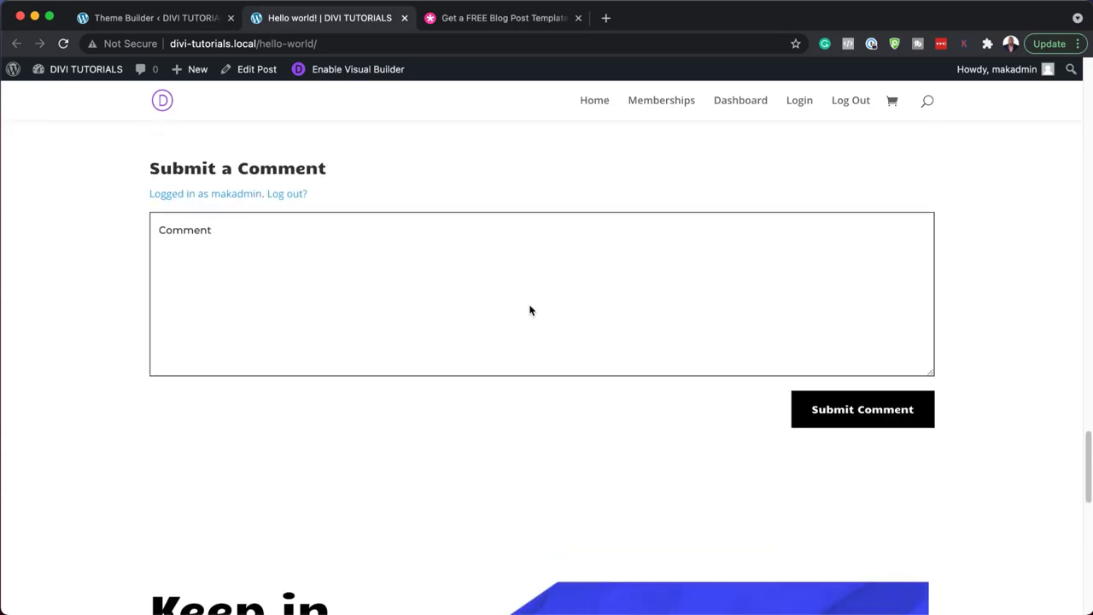
scroll(529, 309, up, 10)
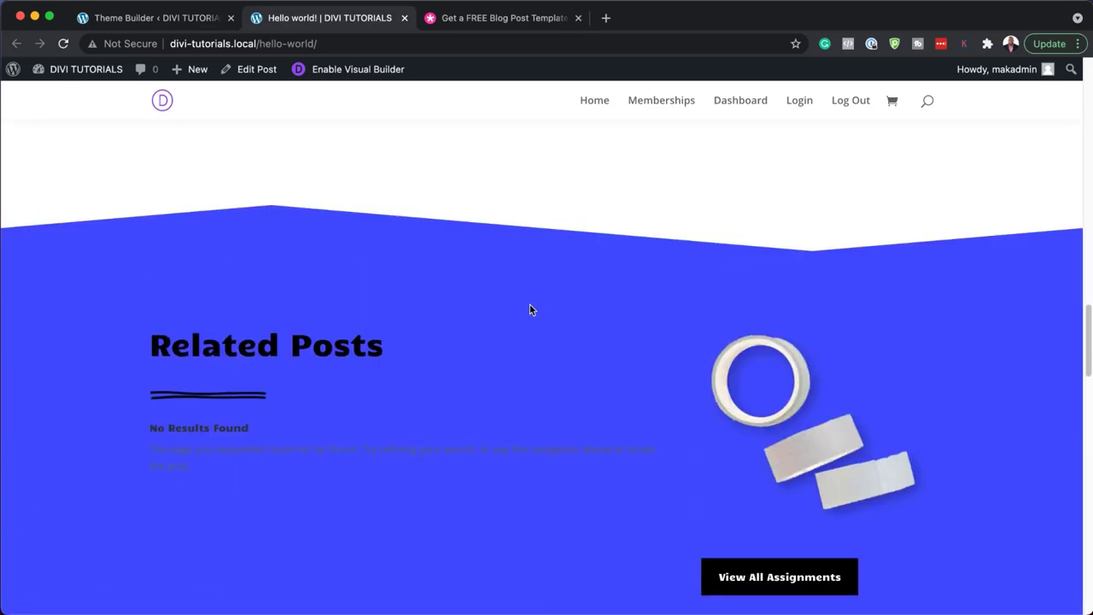
scroll(532, 309, up, 15)
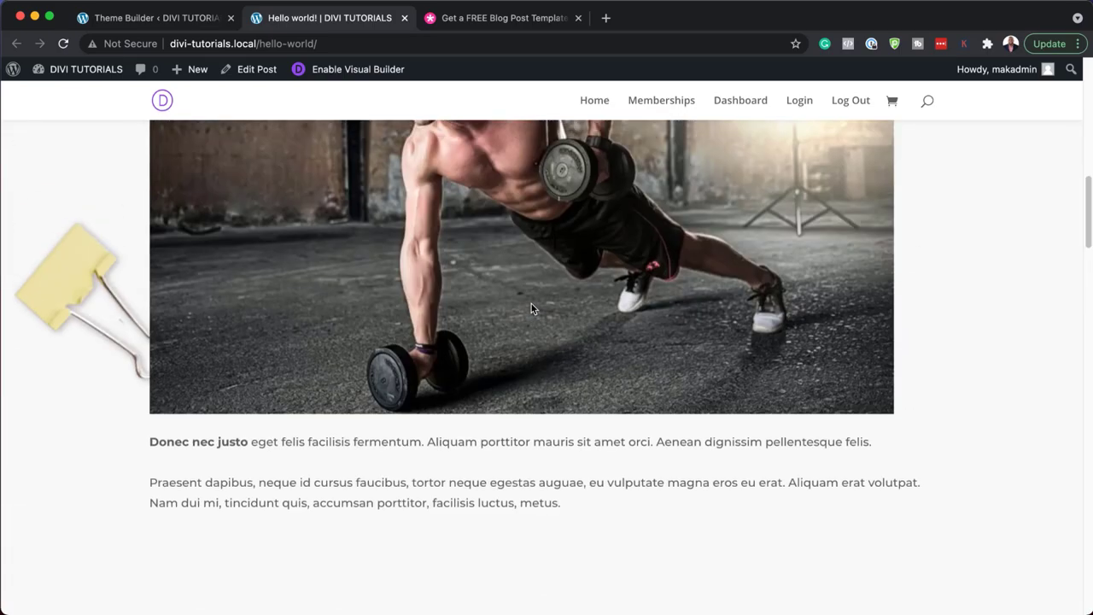
scroll(532, 306, up, 2)
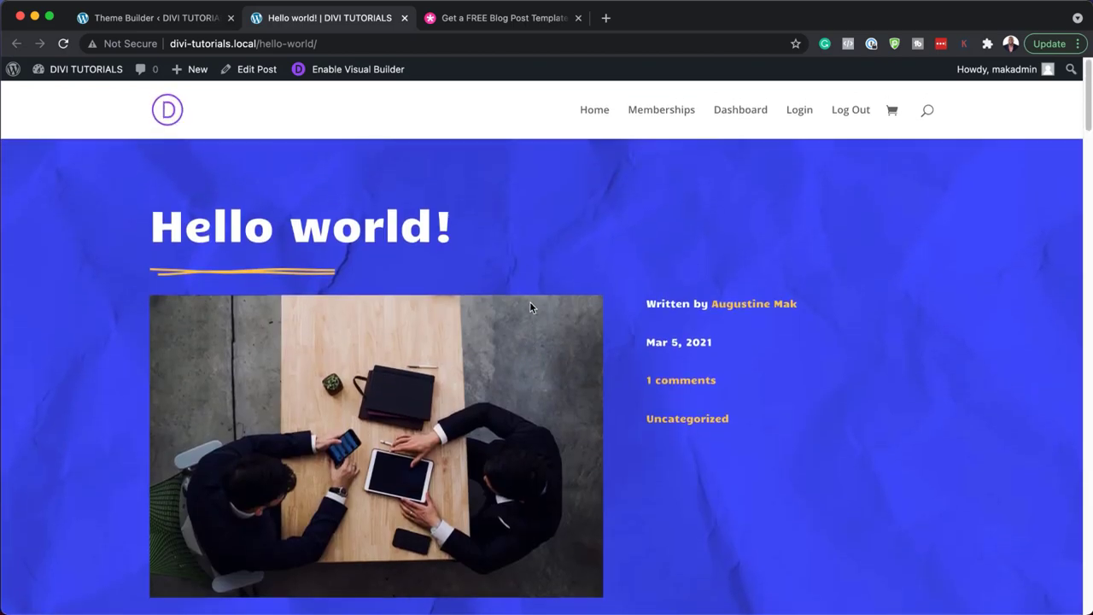
- Open the template's Custom Body layout and the hero section's settings
click(163, 24)
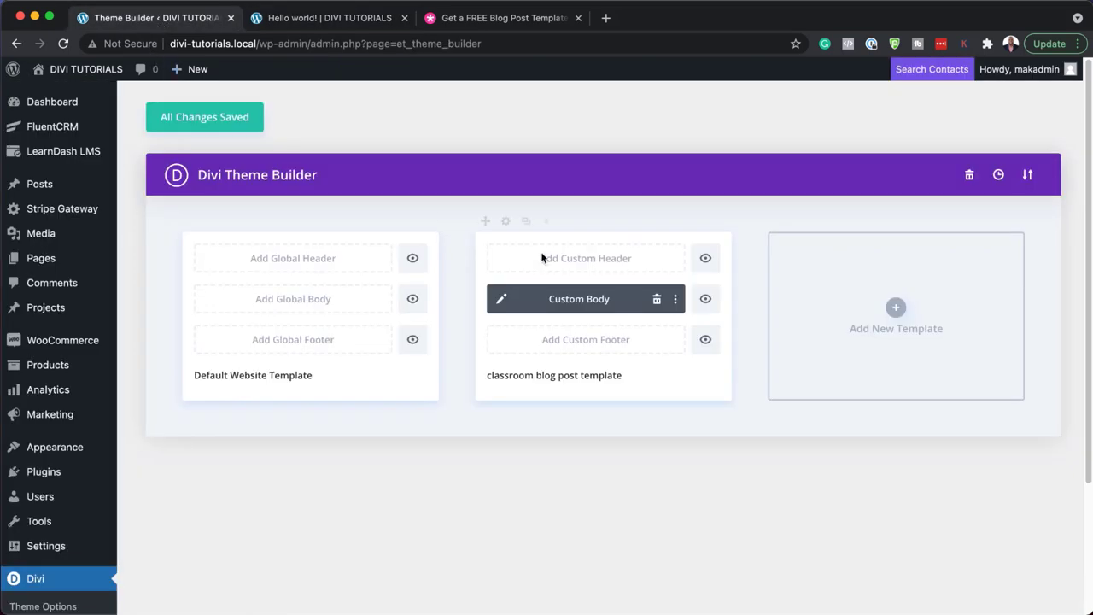
click(504, 299)
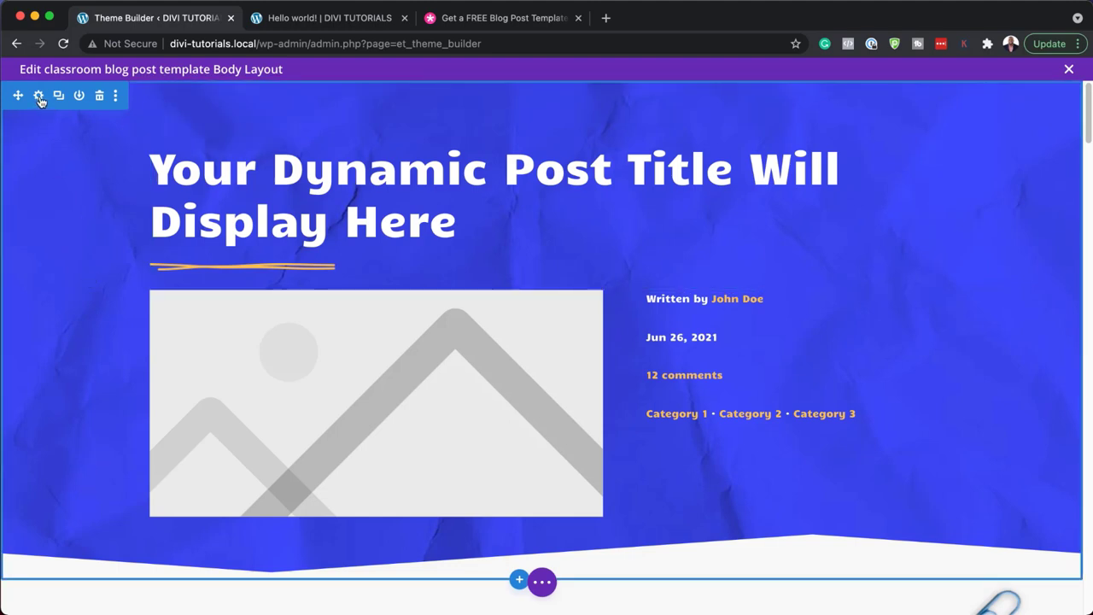
click(38, 96)
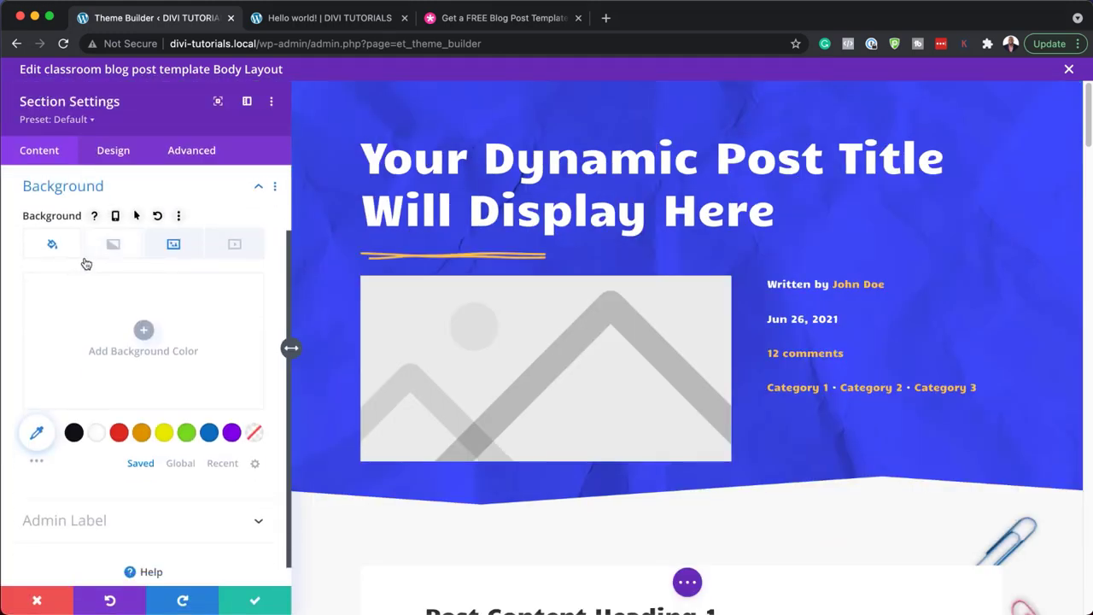
- Delete then restore the section's background image, and view its Design options
click(175, 247)
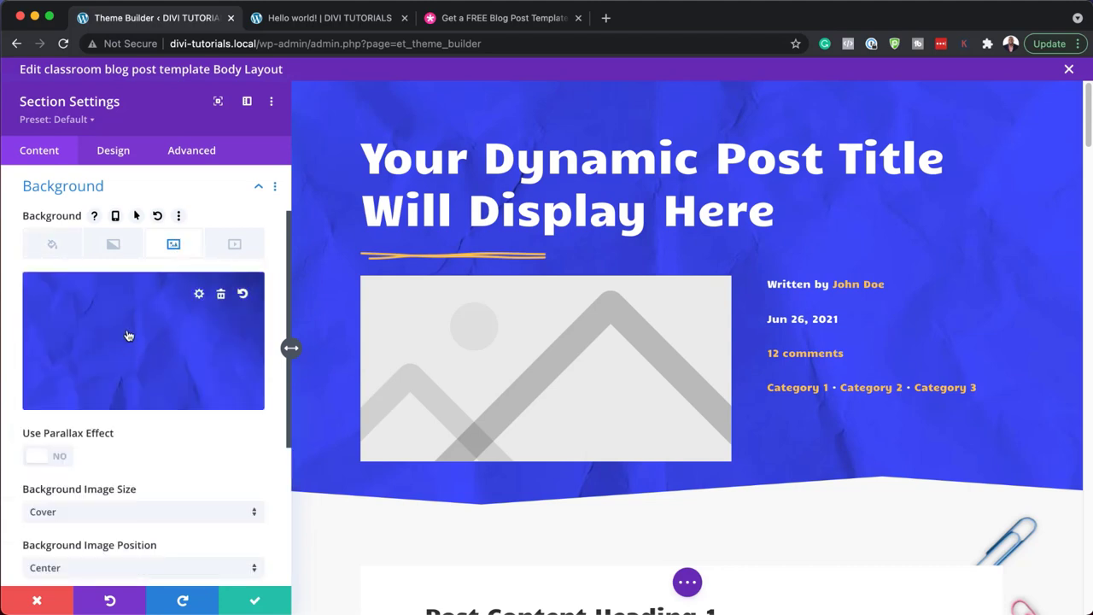
click(221, 296)
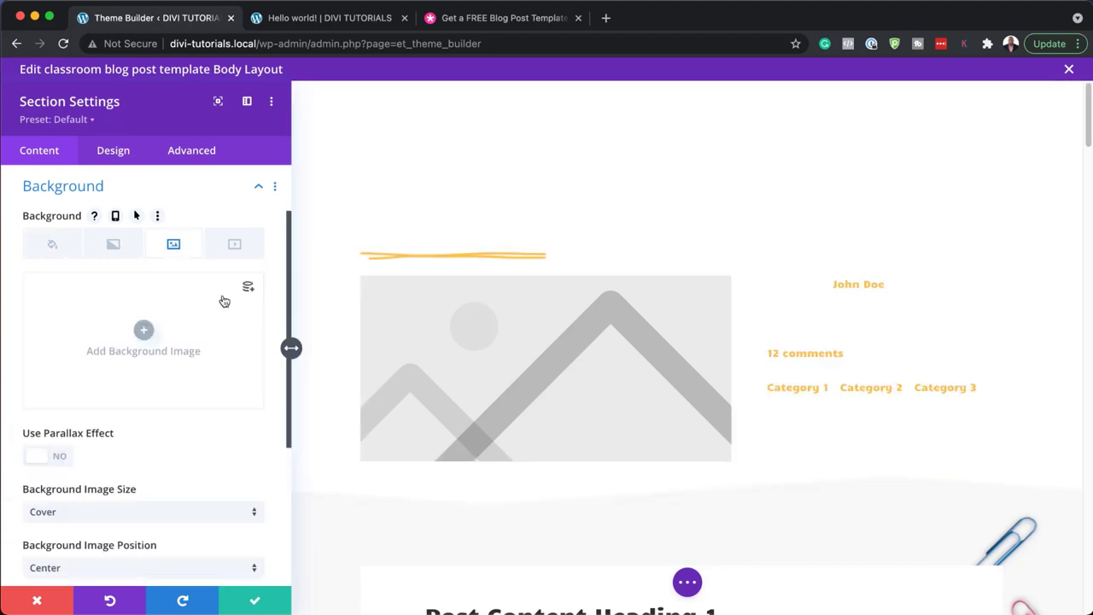
key(ctrl+z)
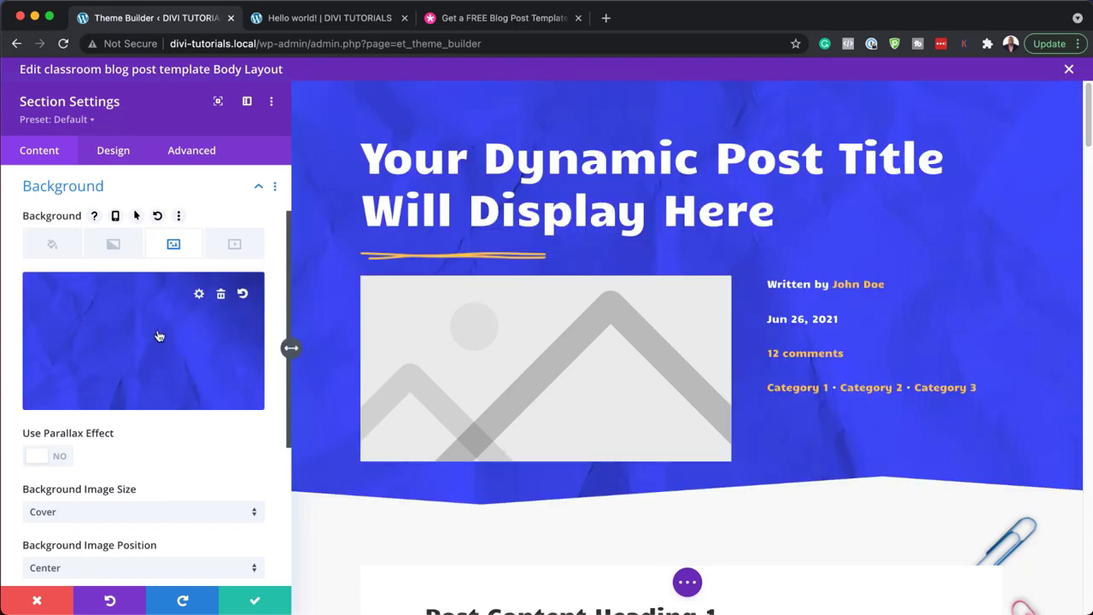
scroll(158, 355, down, 5)
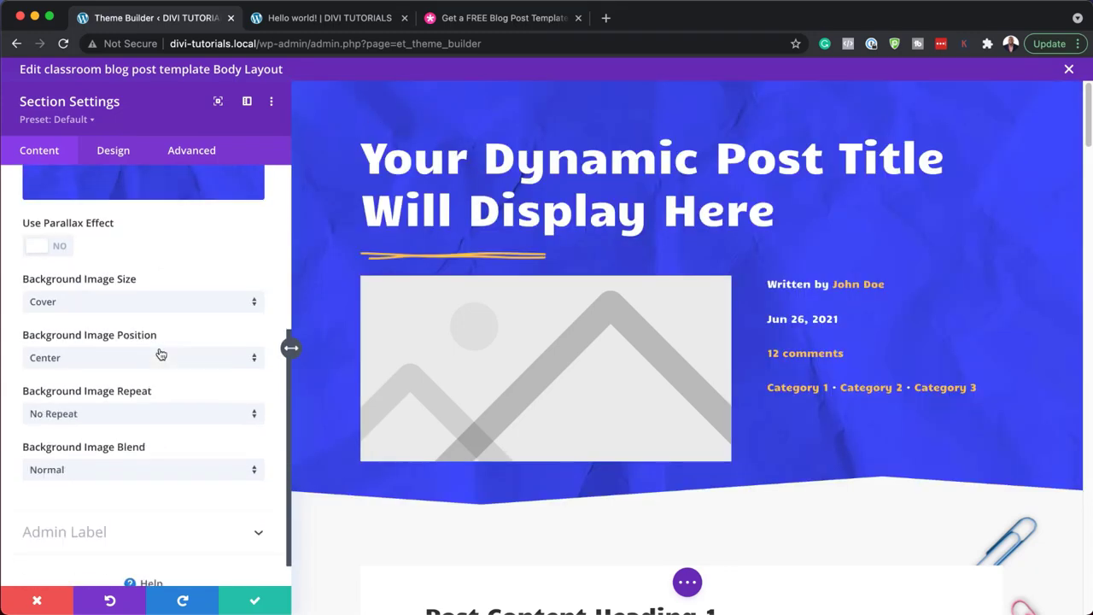
scroll(162, 342, up, 7)
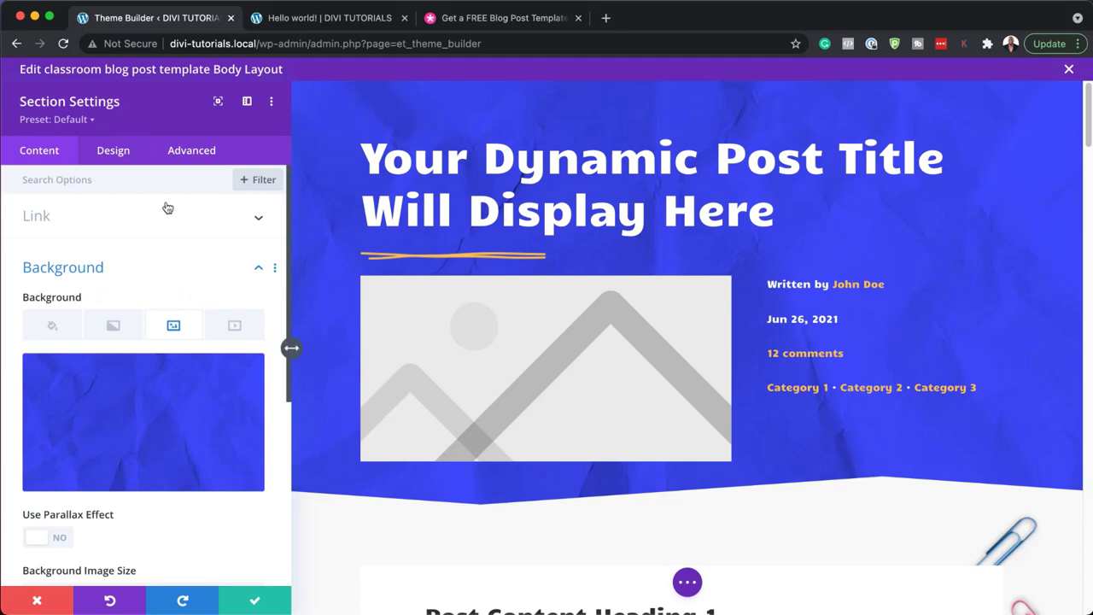
click(117, 153)
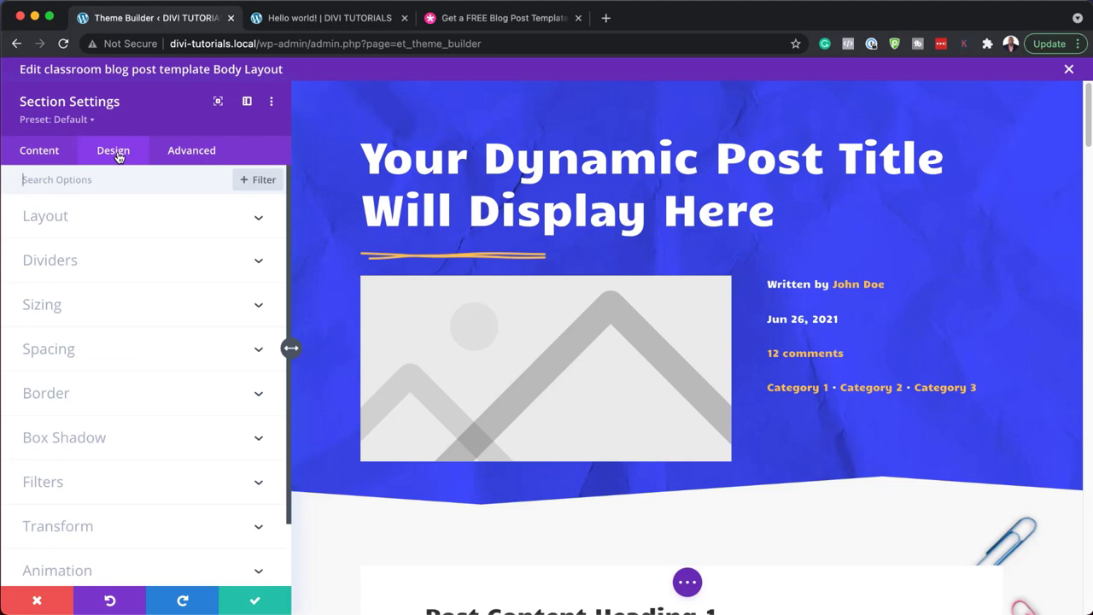
- Enable the hero section's bottom divider and adjust its height
click(84, 261)
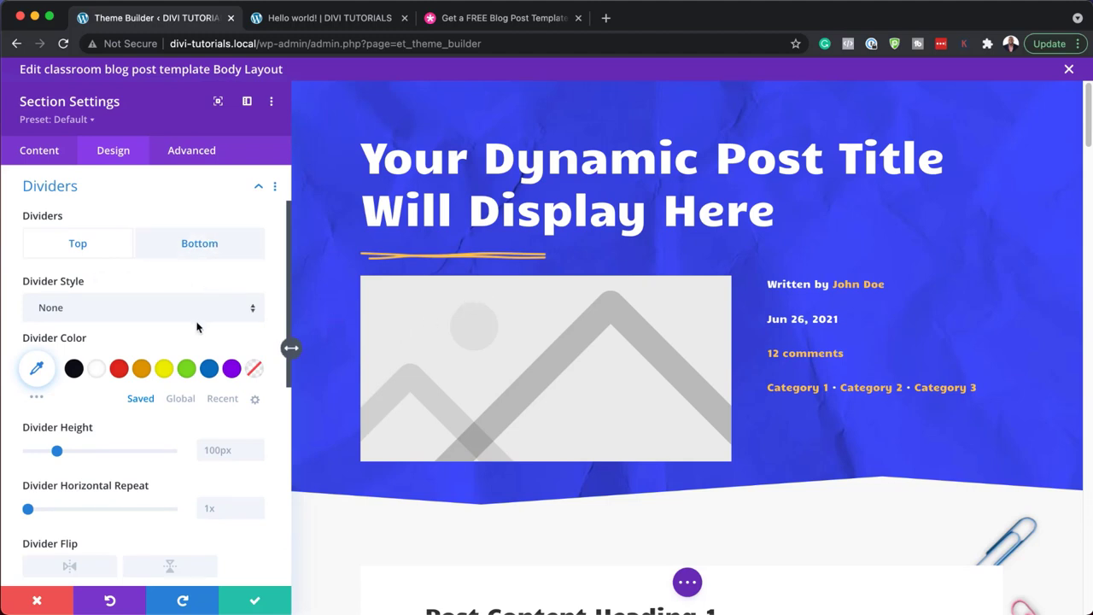
click(199, 243)
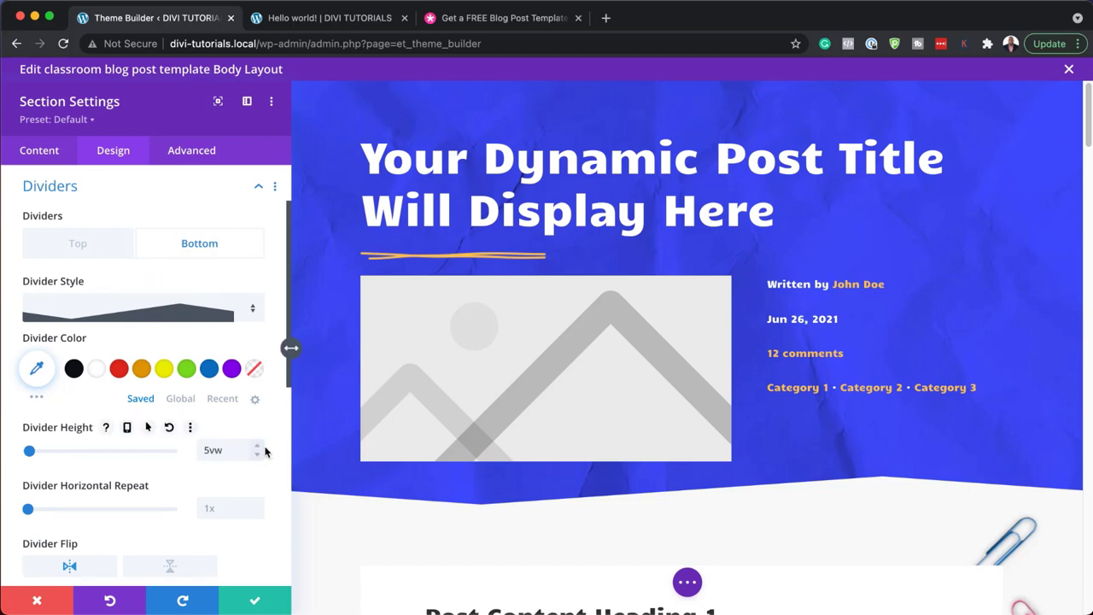
drag(259, 450, 258, 462)
- Try layered-mountain, curved and layered wave shapes for the bottom divider
click(252, 313)
scroll(205, 459, down, 2)
click(206, 394)
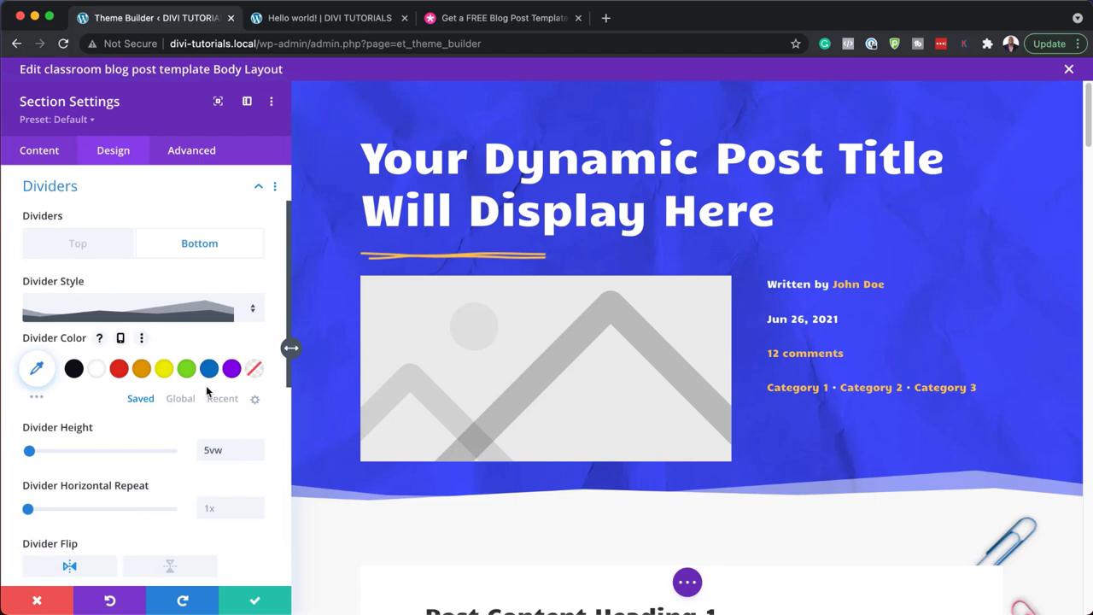
click(253, 309)
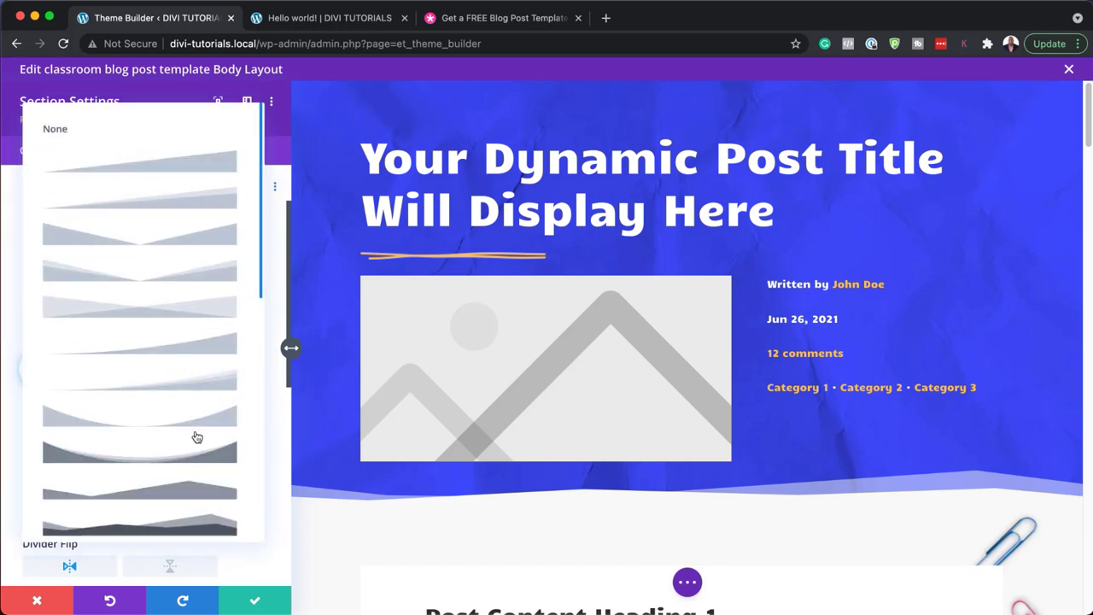
click(196, 419)
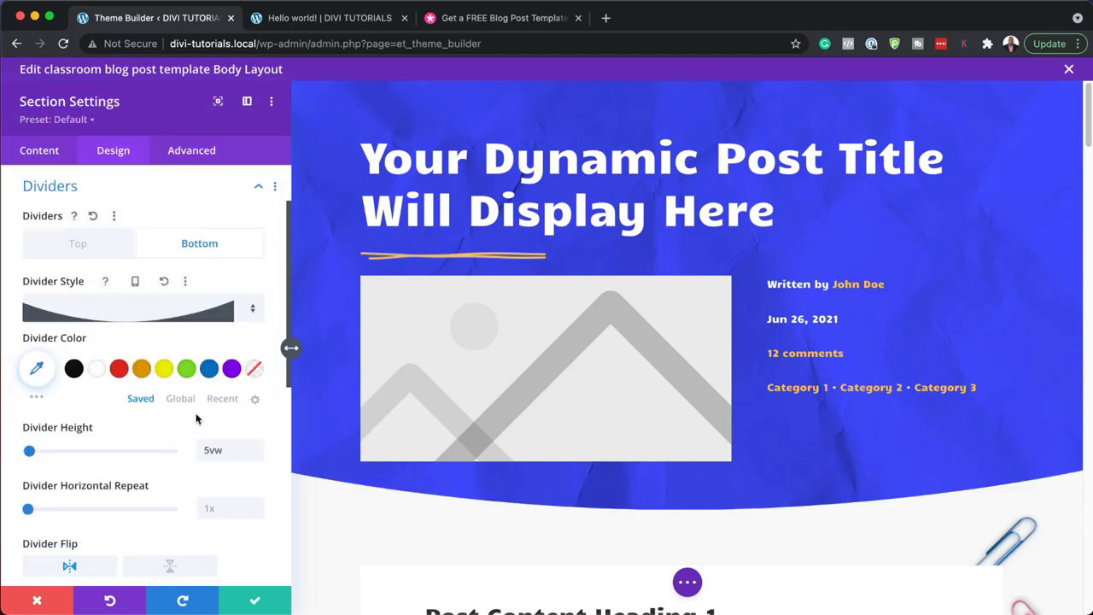
click(253, 310)
scroll(166, 518, down, 2)
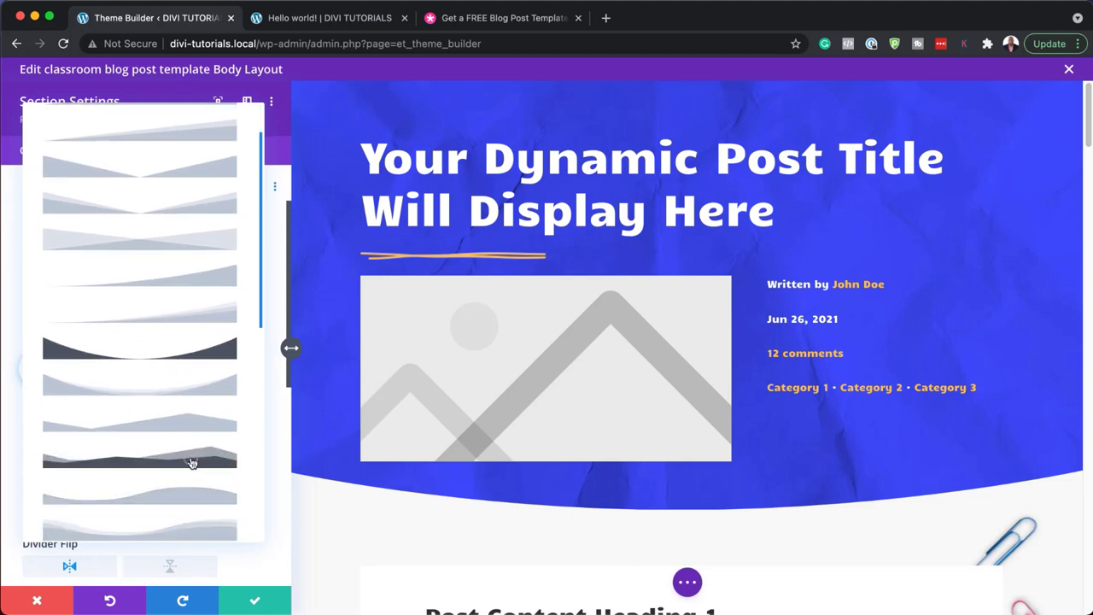
click(191, 462)
click(253, 309)
scroll(191, 484, down, 3)
scroll(191, 483, down, 2)
click(190, 483)
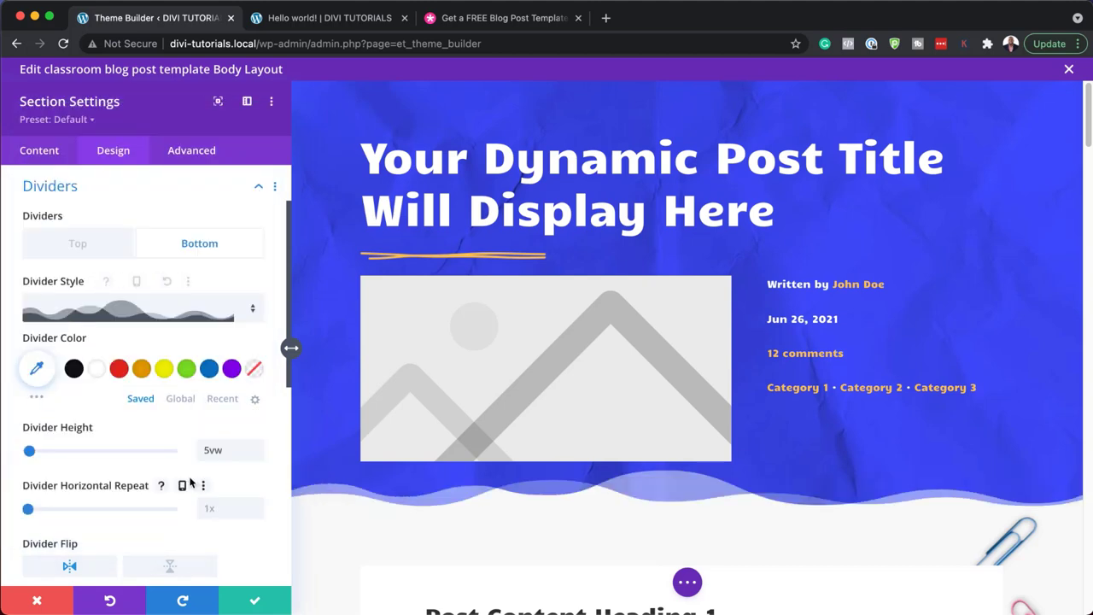
- Try one more wave divider shape, then discard the changes and close section settings
click(253, 309)
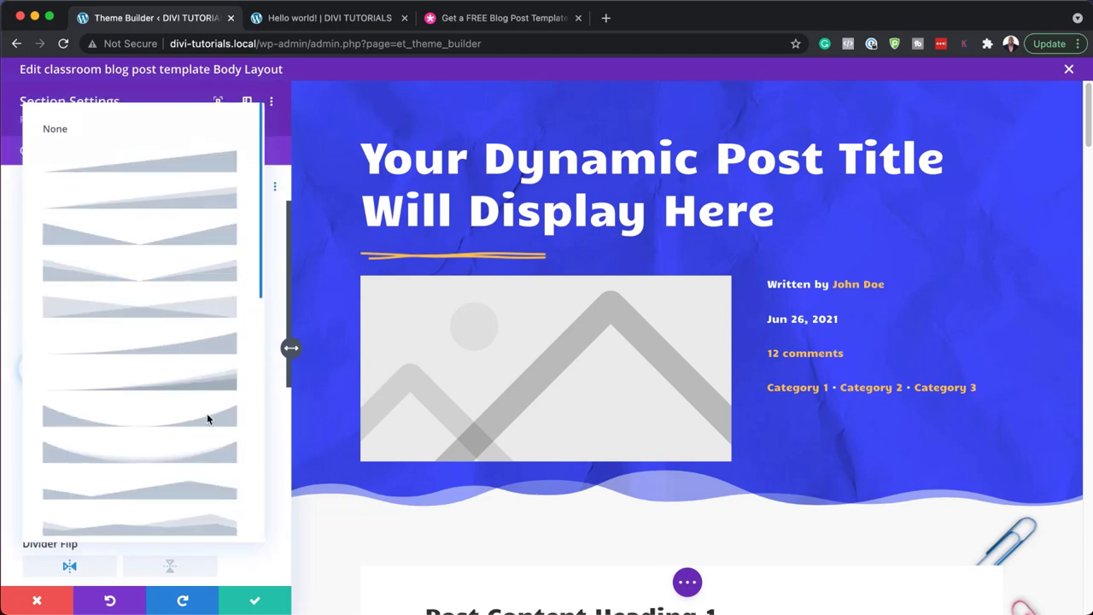
scroll(208, 516, down, 2)
scroll(208, 495, down, 1)
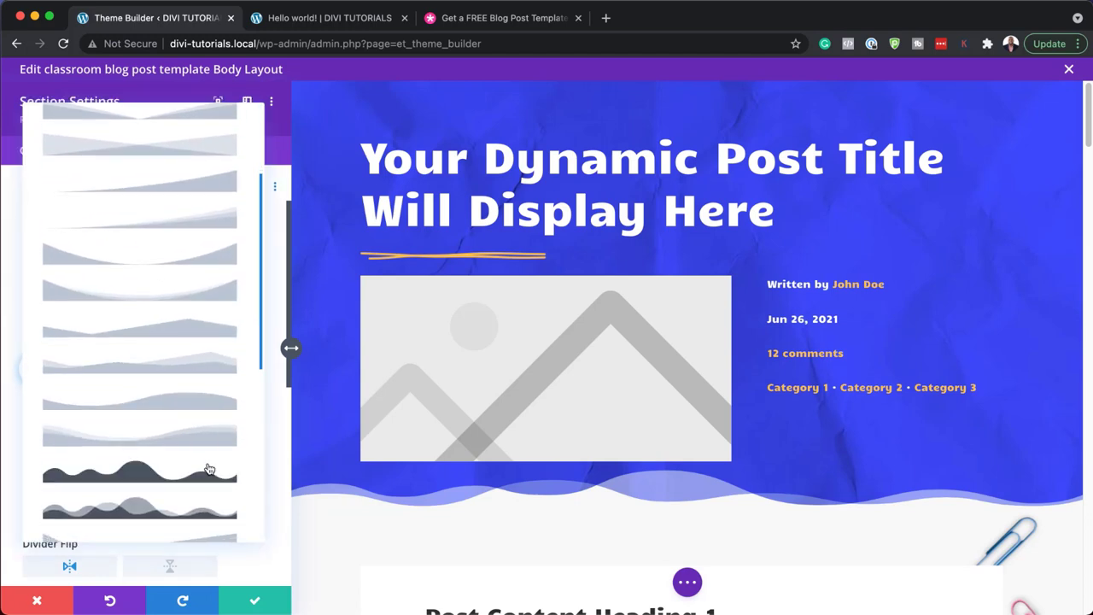
click(209, 470)
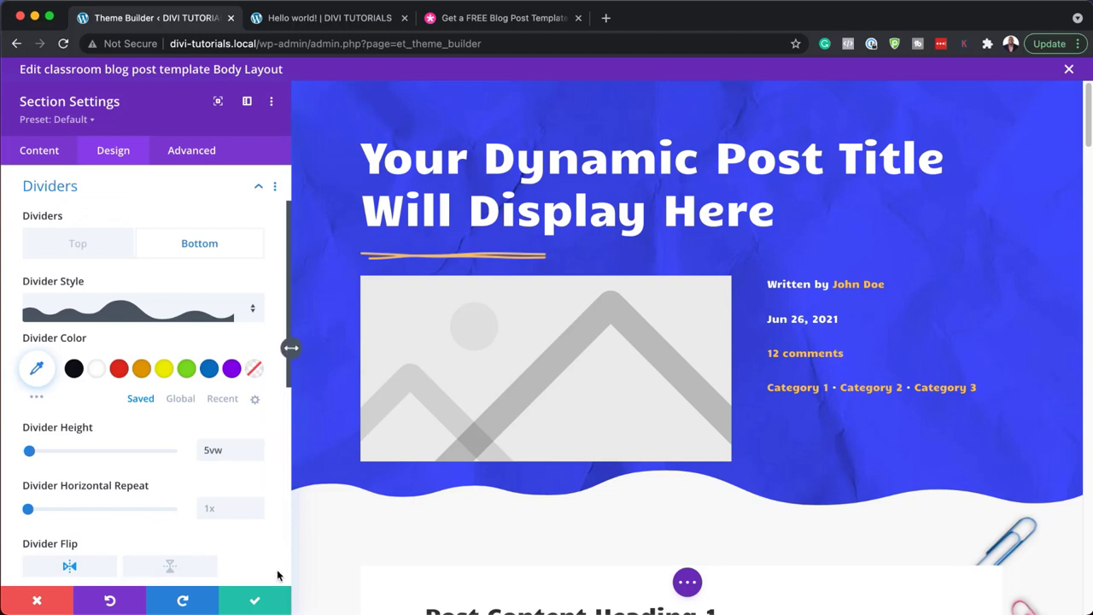
click(37, 601)
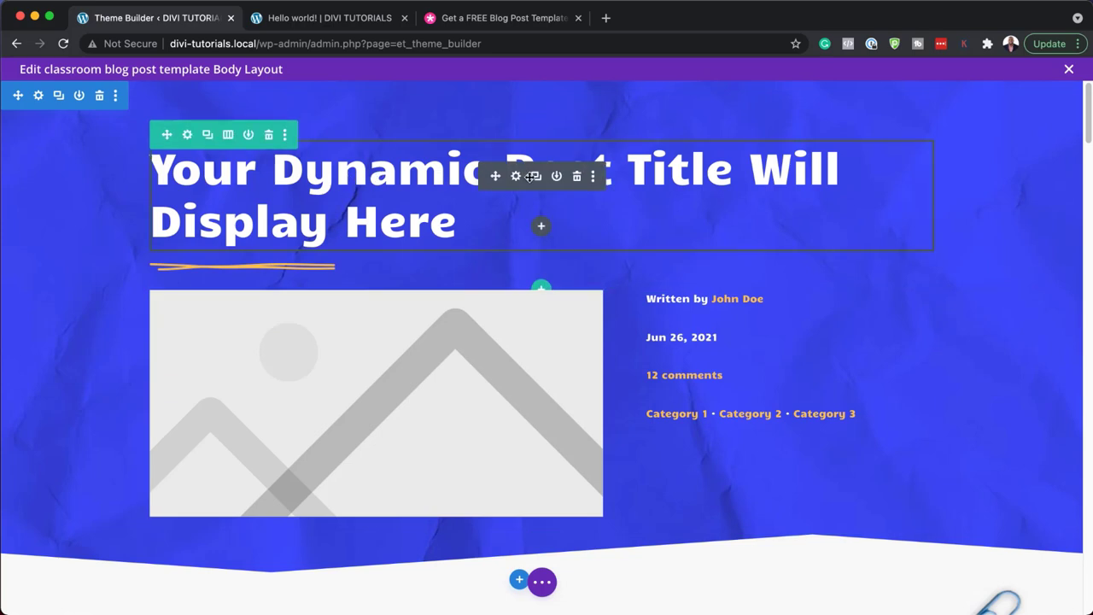
click(516, 178)
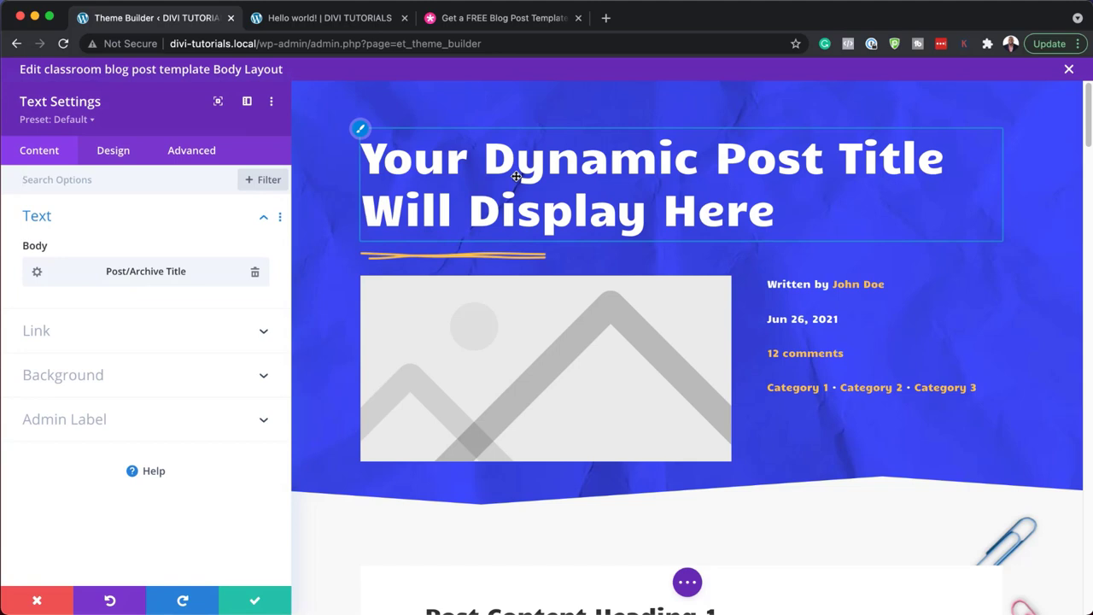
click(114, 153)
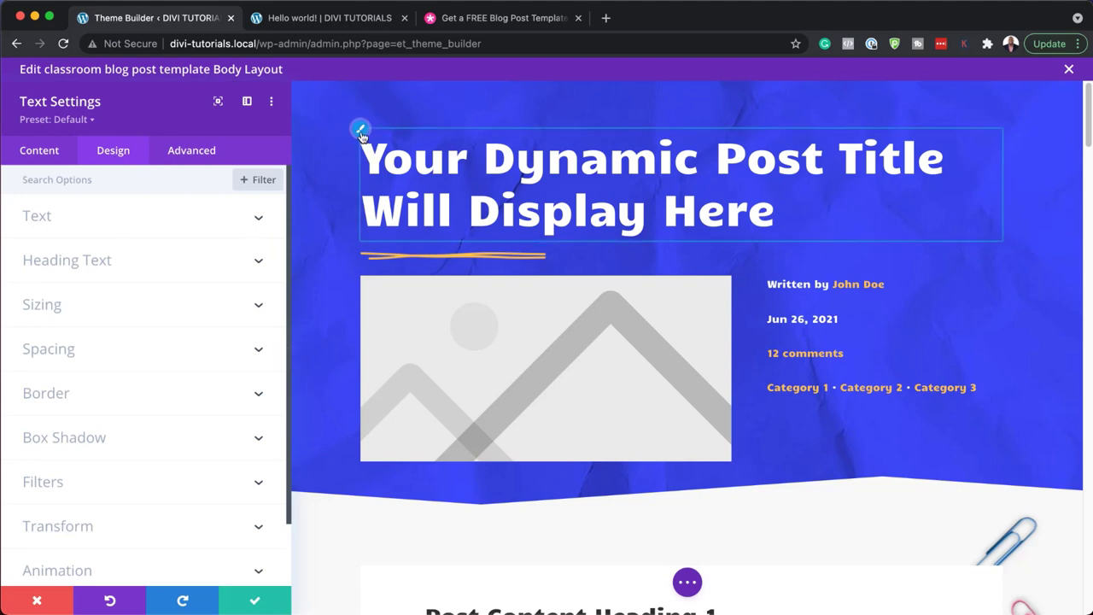
click(360, 132)
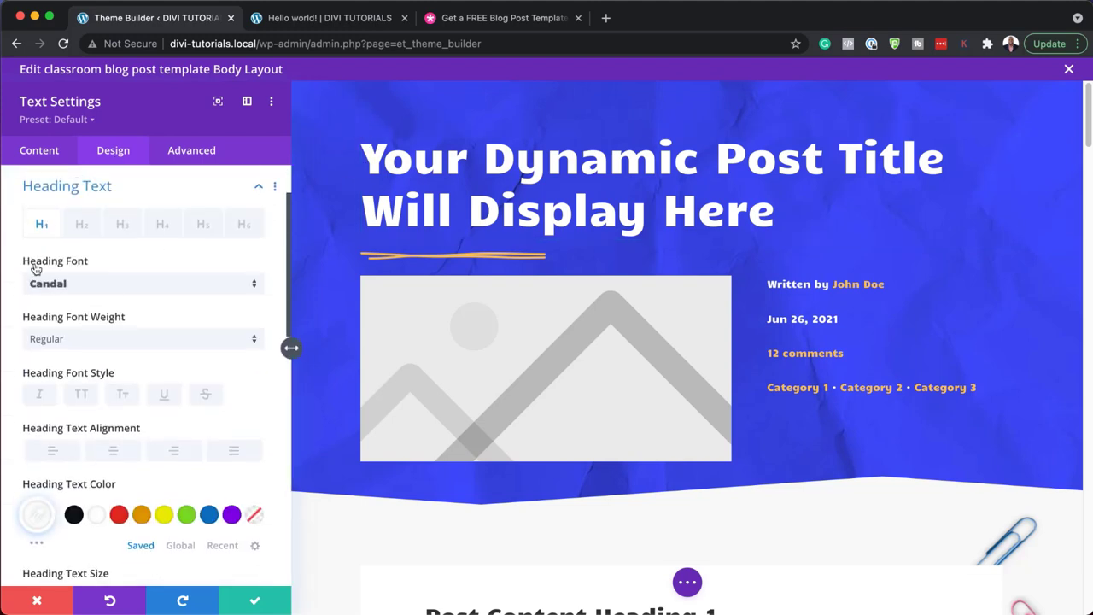
click(107, 287)
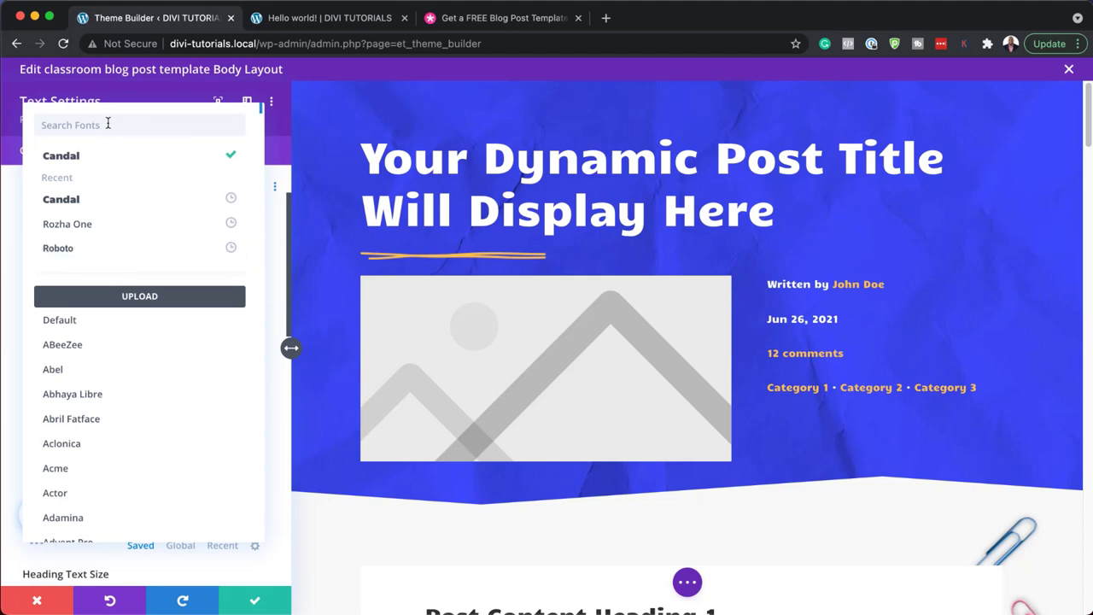
text(popp)
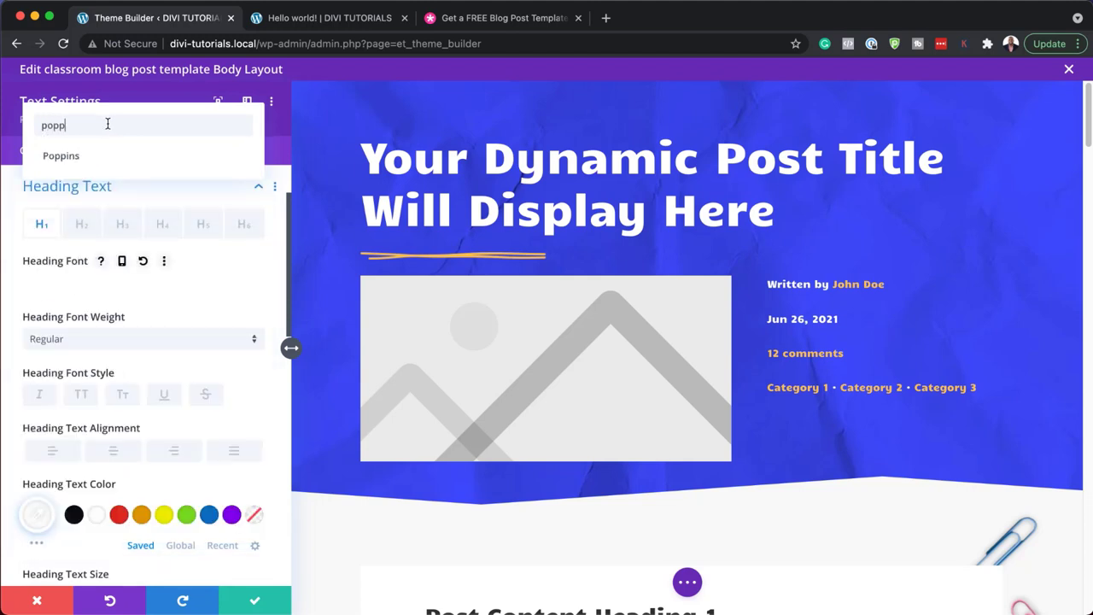
click(61, 155)
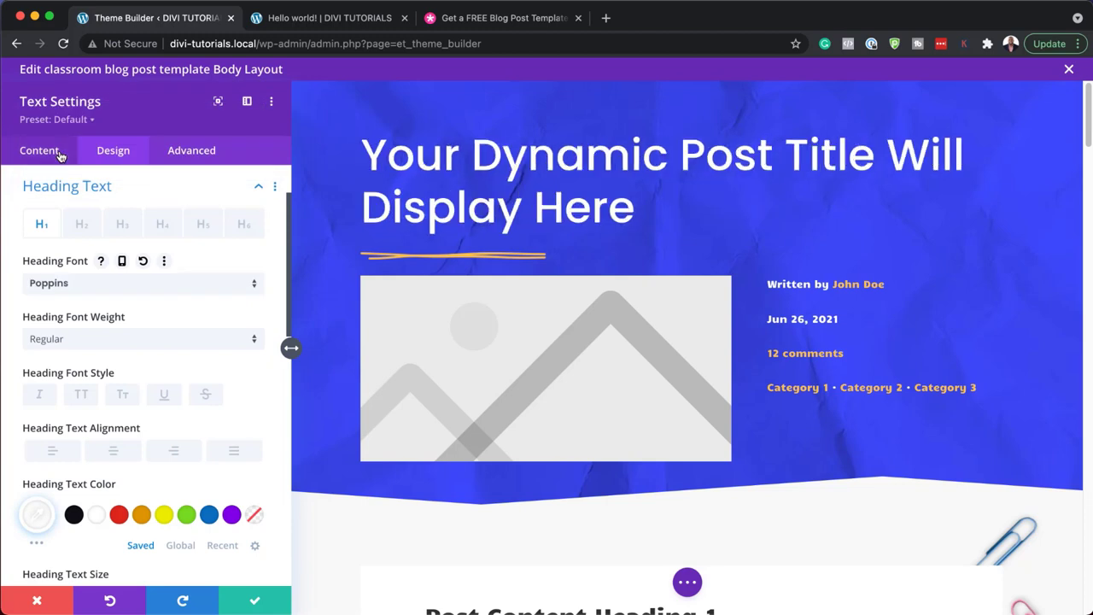
click(145, 342)
click(141, 469)
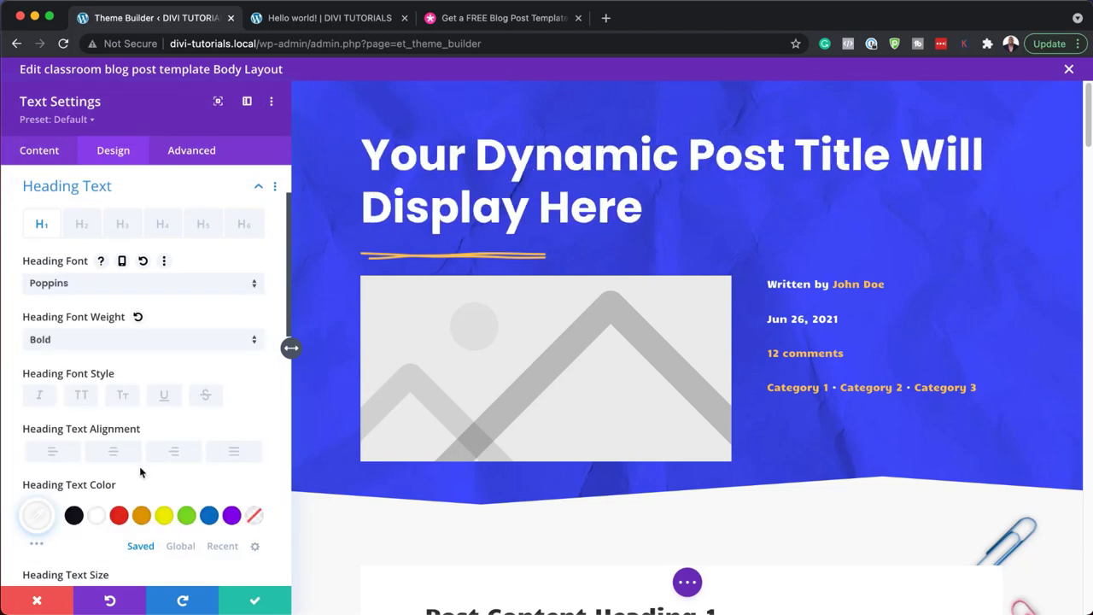
scroll(153, 468, down, 1)
click(165, 506)
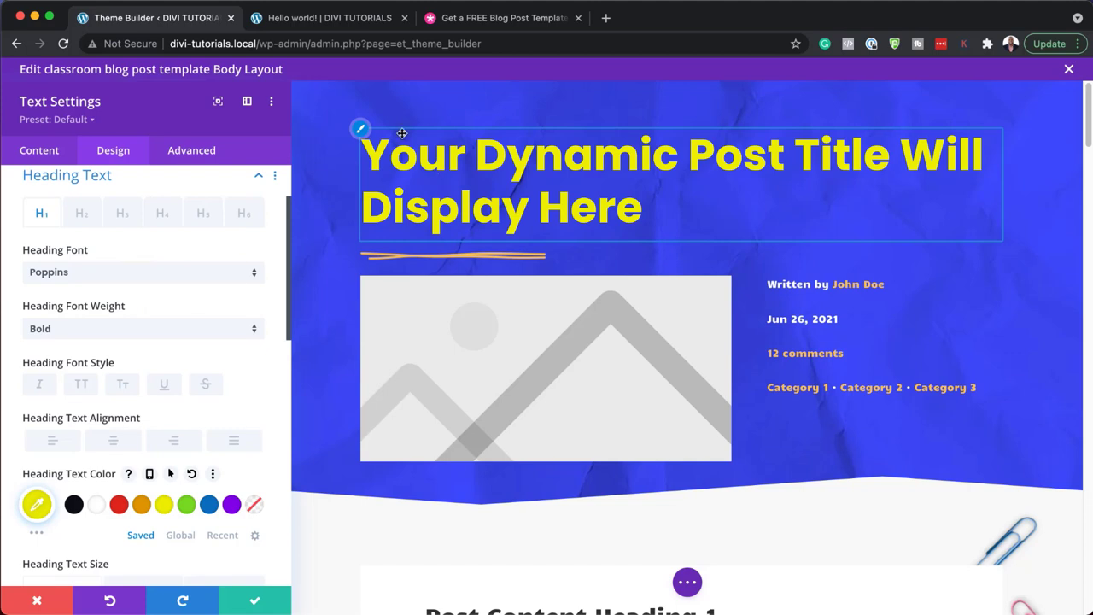
click(39, 602)
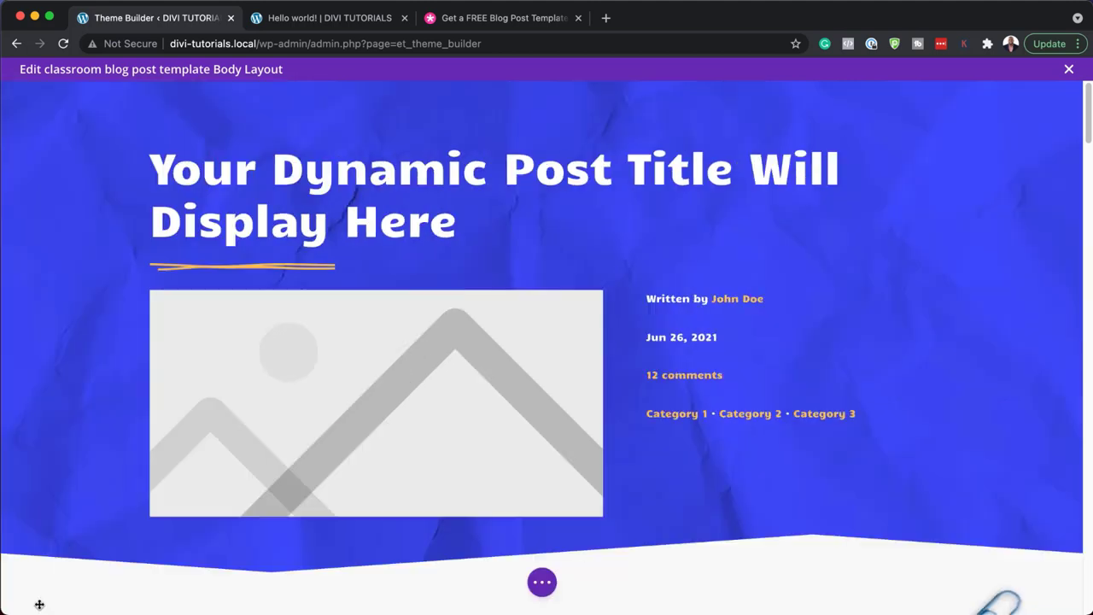
- Give all four featured image corners 5px rounding in Design > Border and save
scroll(376, 505, down, 3)
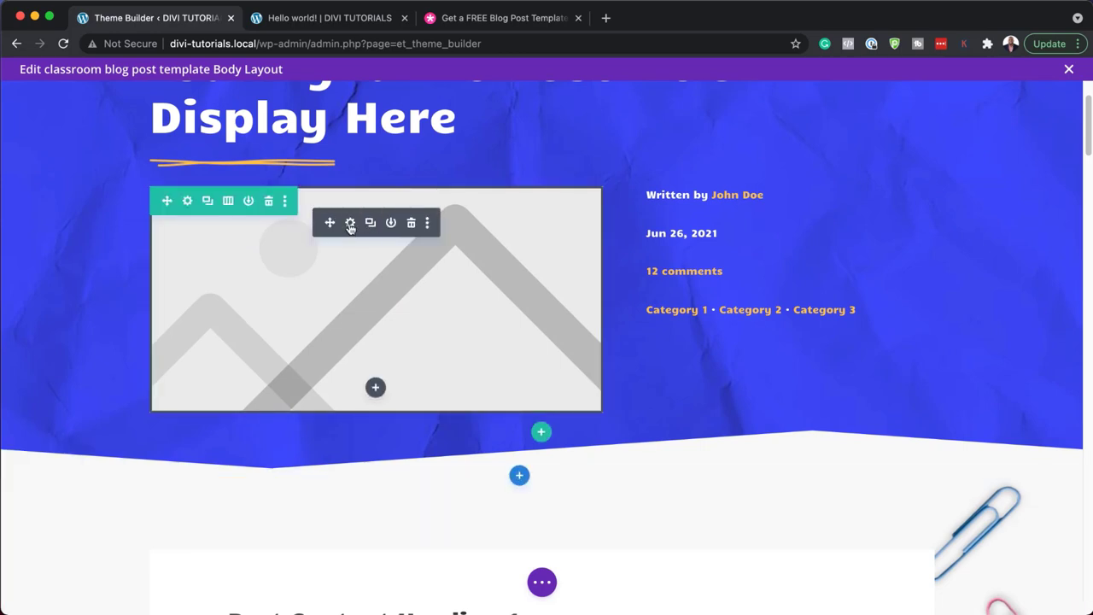
click(350, 224)
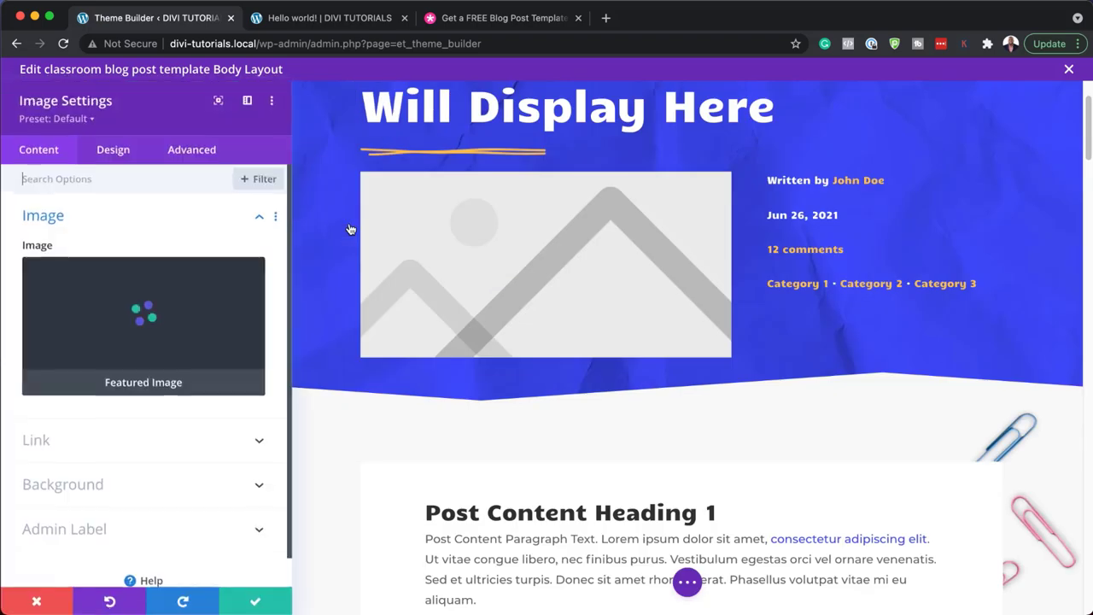
click(127, 158)
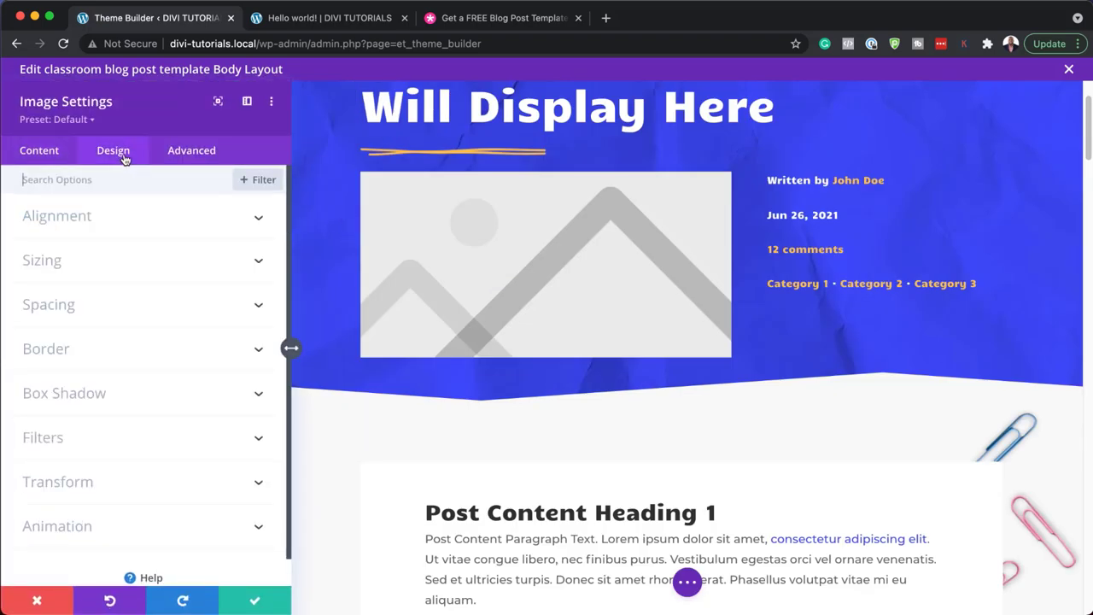
click(98, 357)
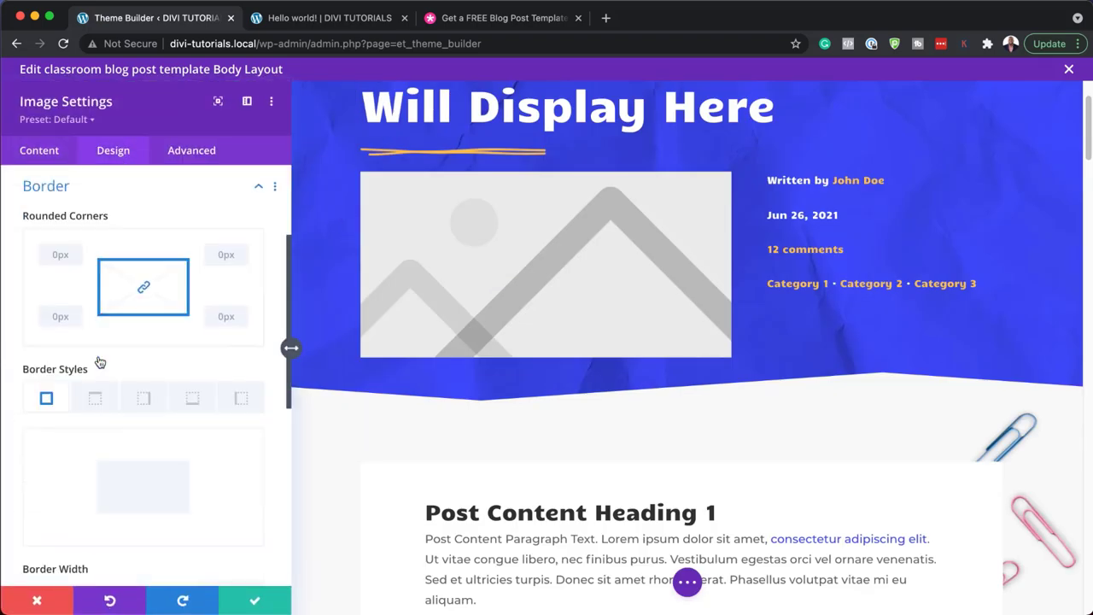
drag(61, 339, 62, 339)
click(243, 262)
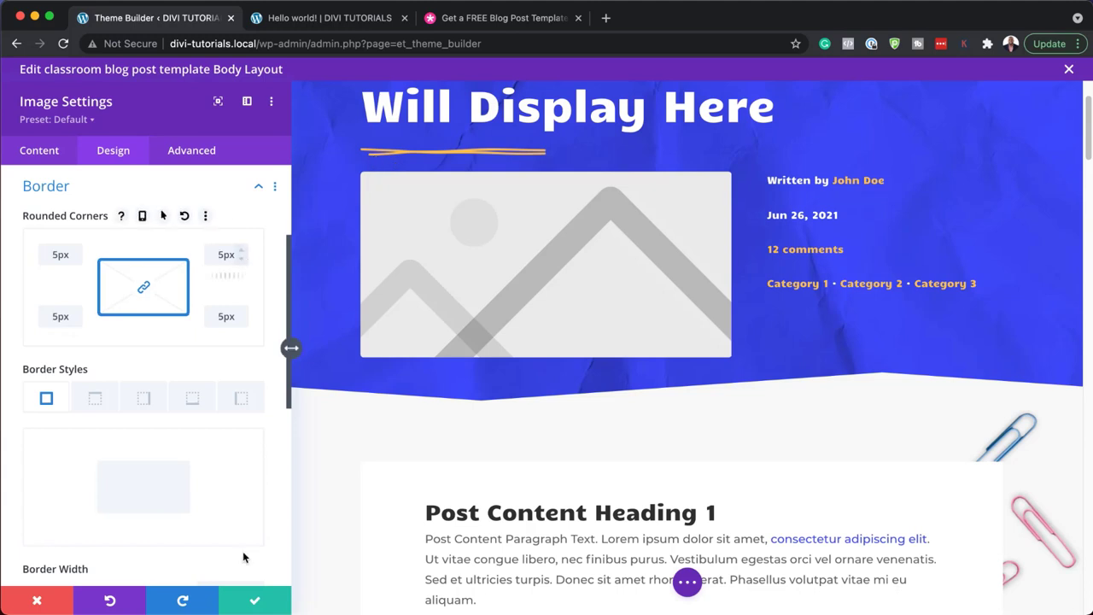
click(254, 603)
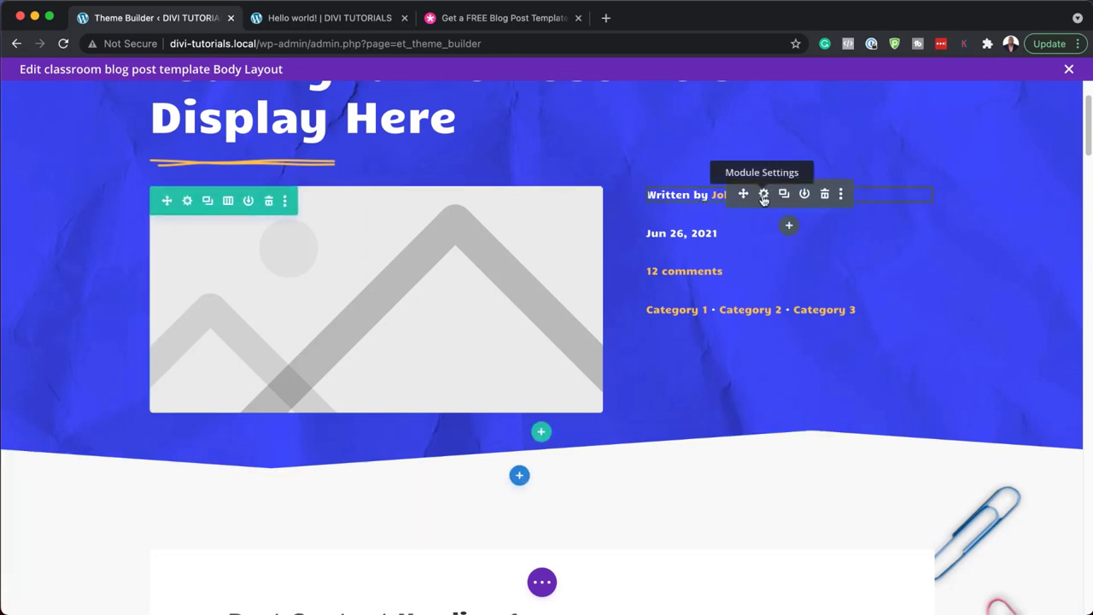
click(764, 195)
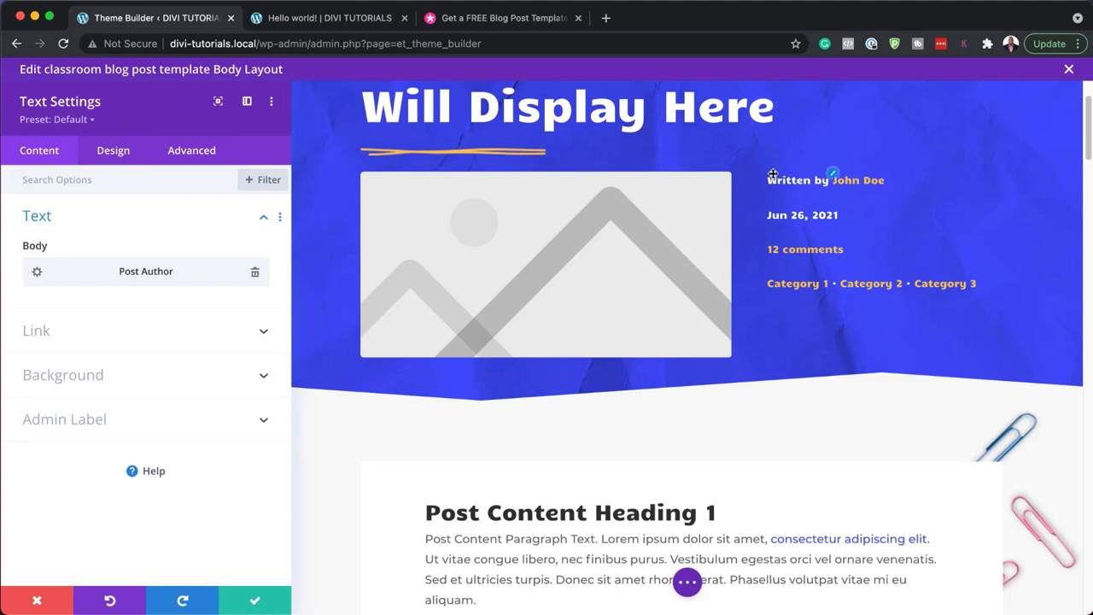
click(836, 176)
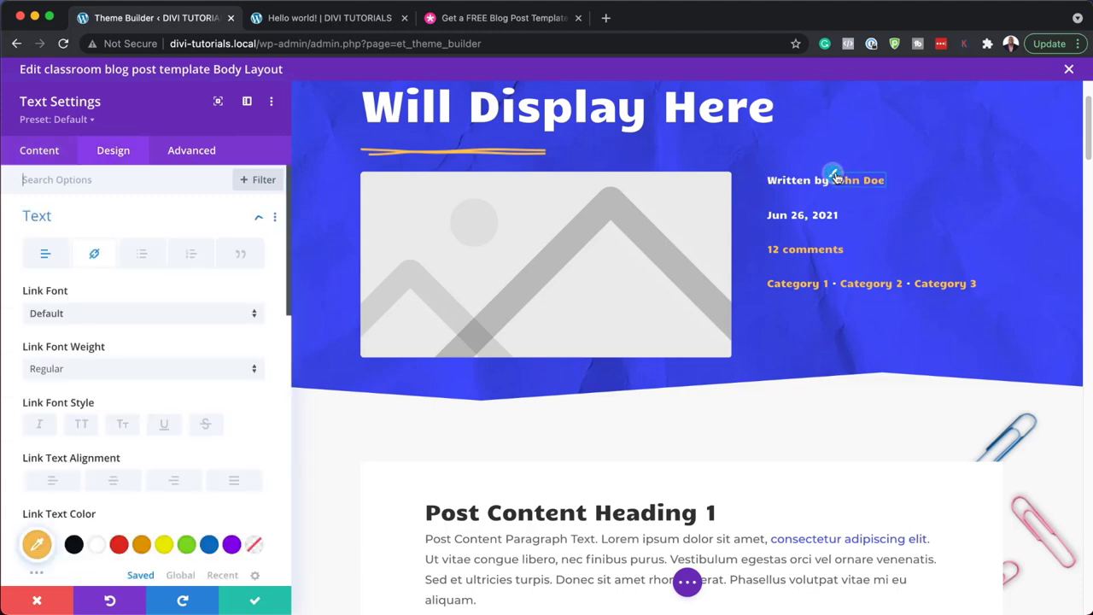
click(108, 316)
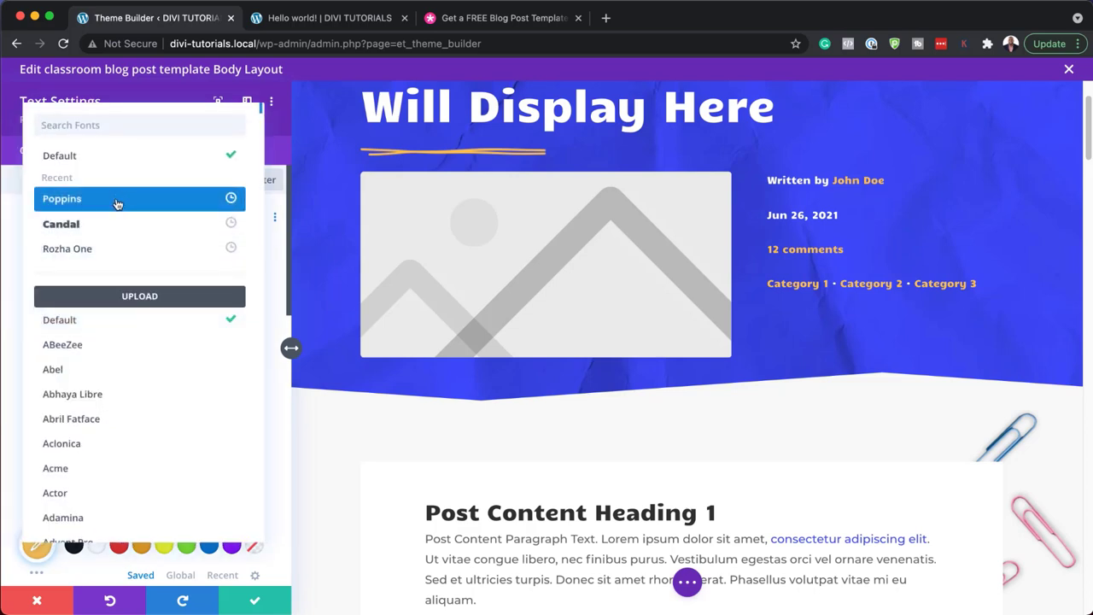
click(117, 199)
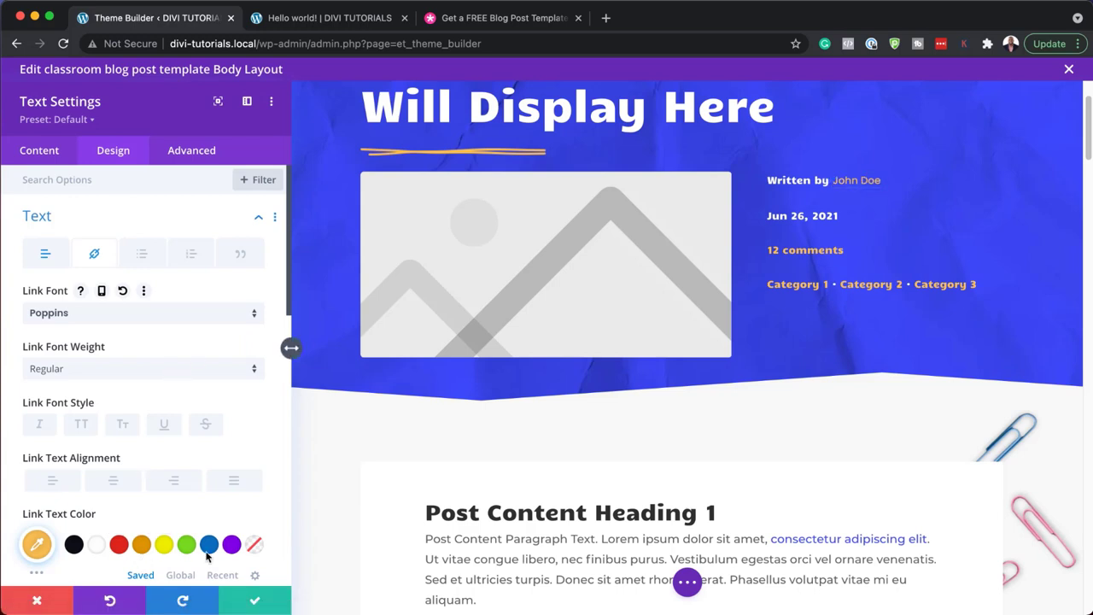
click(164, 547)
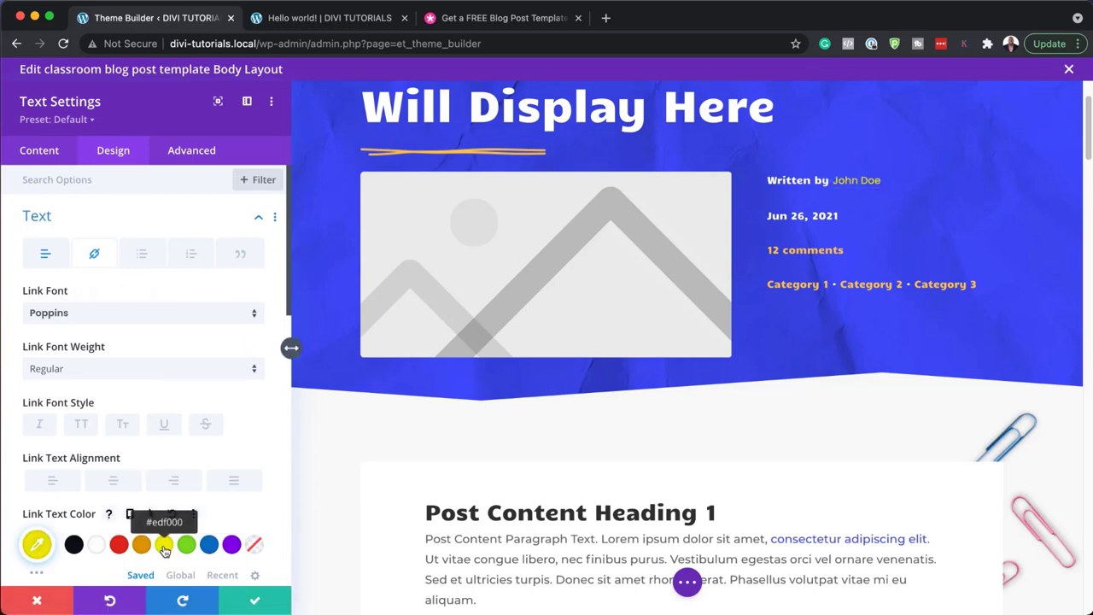
click(119, 547)
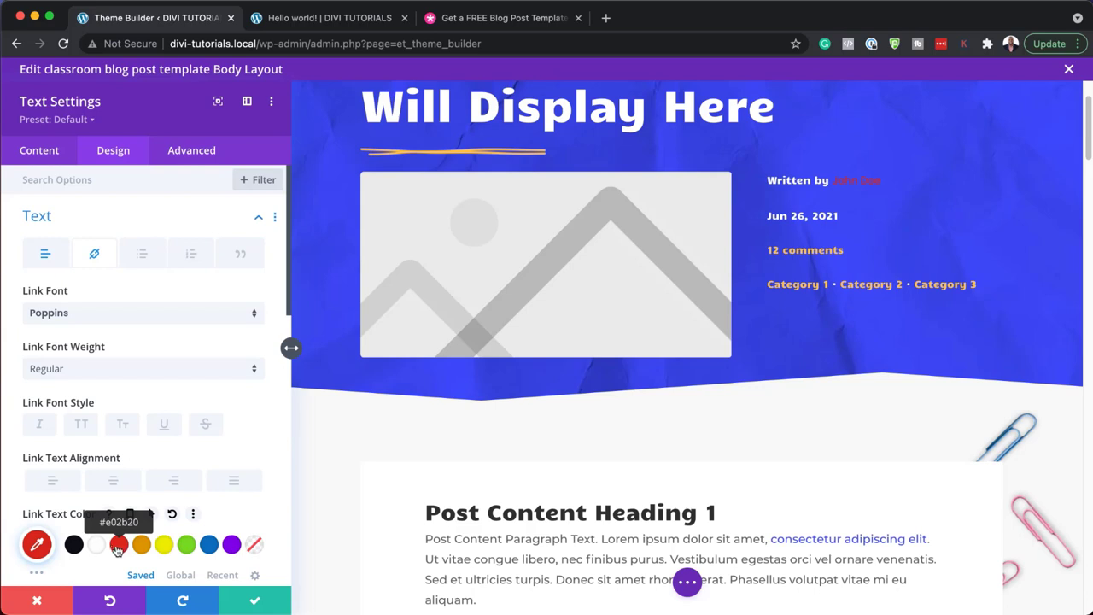
click(99, 551)
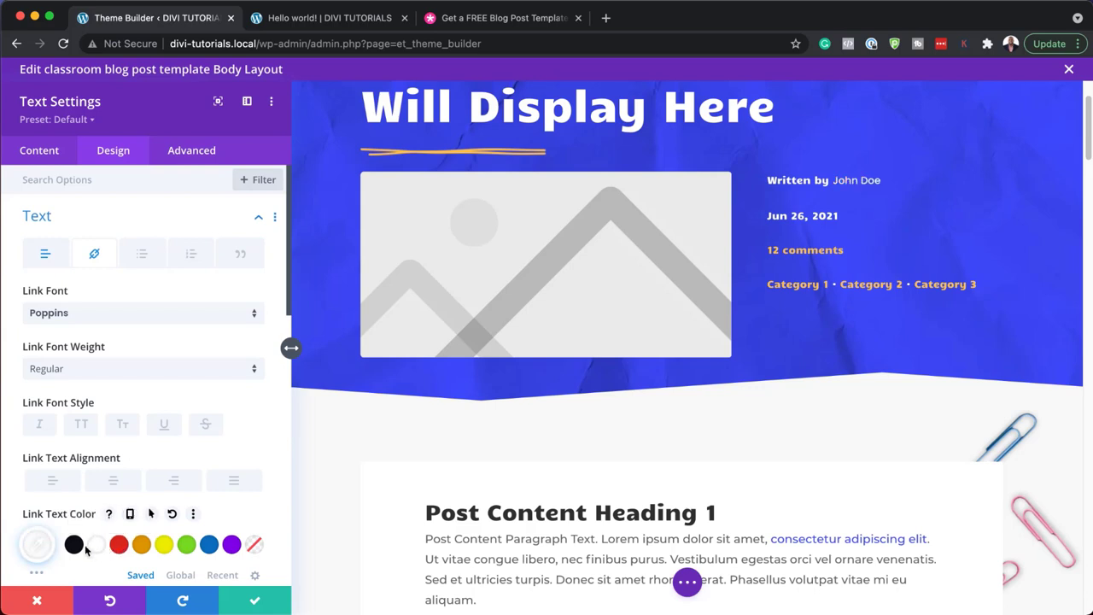
click(77, 547)
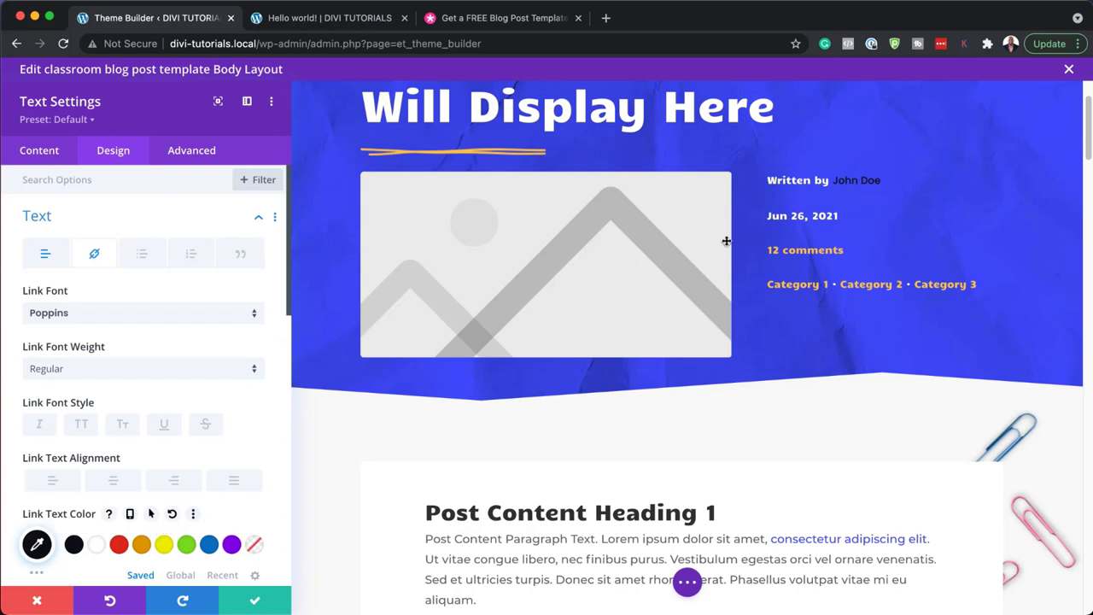
click(38, 602)
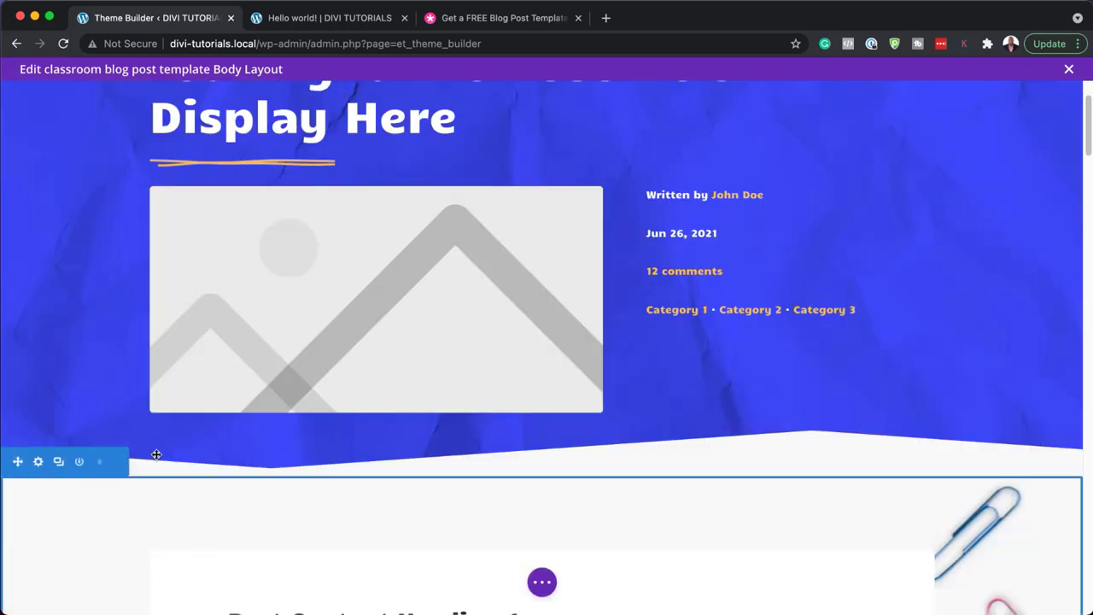
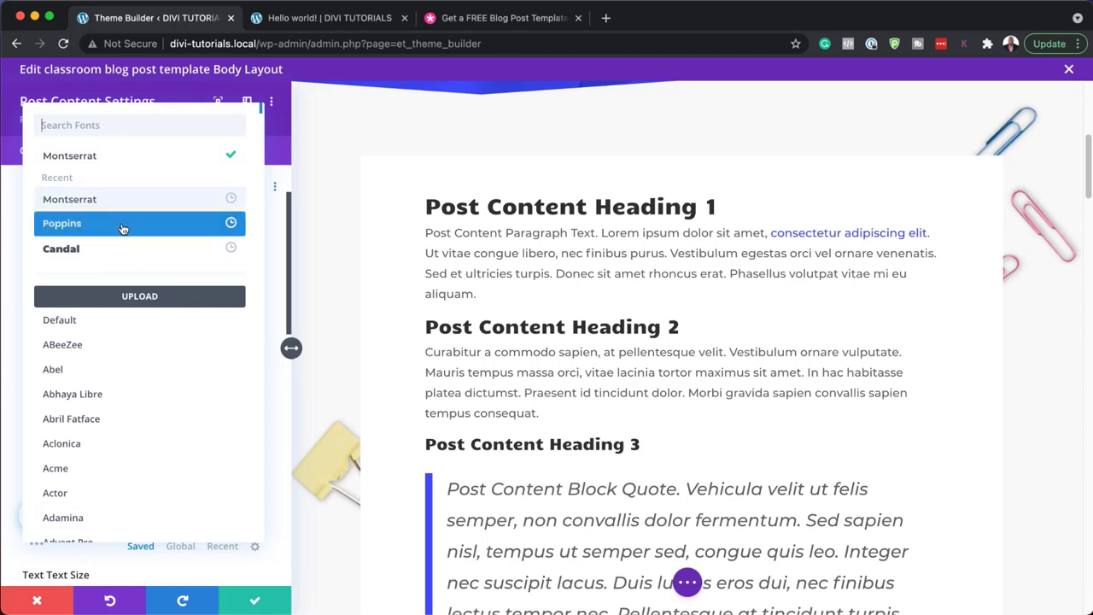
- Set the post body text to the Poppins font in black
click(123, 226)
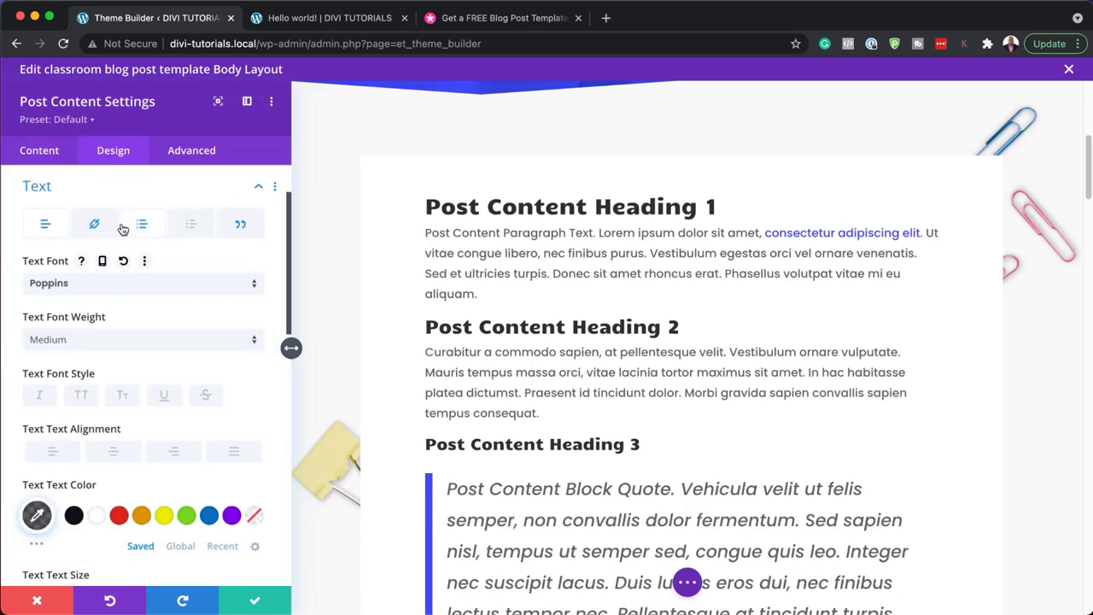
click(141, 518)
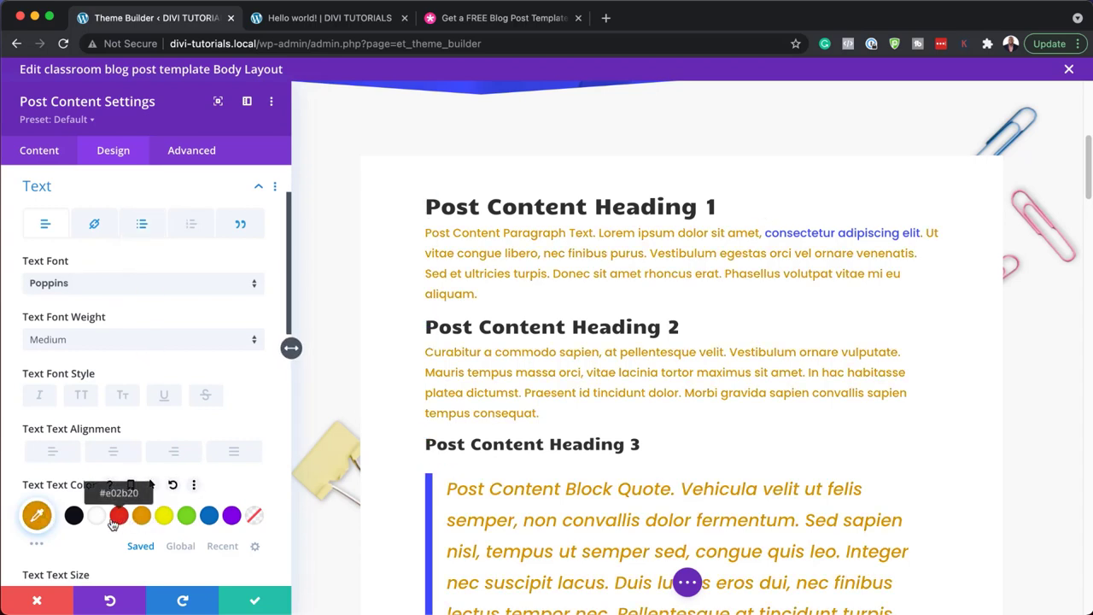
click(74, 518)
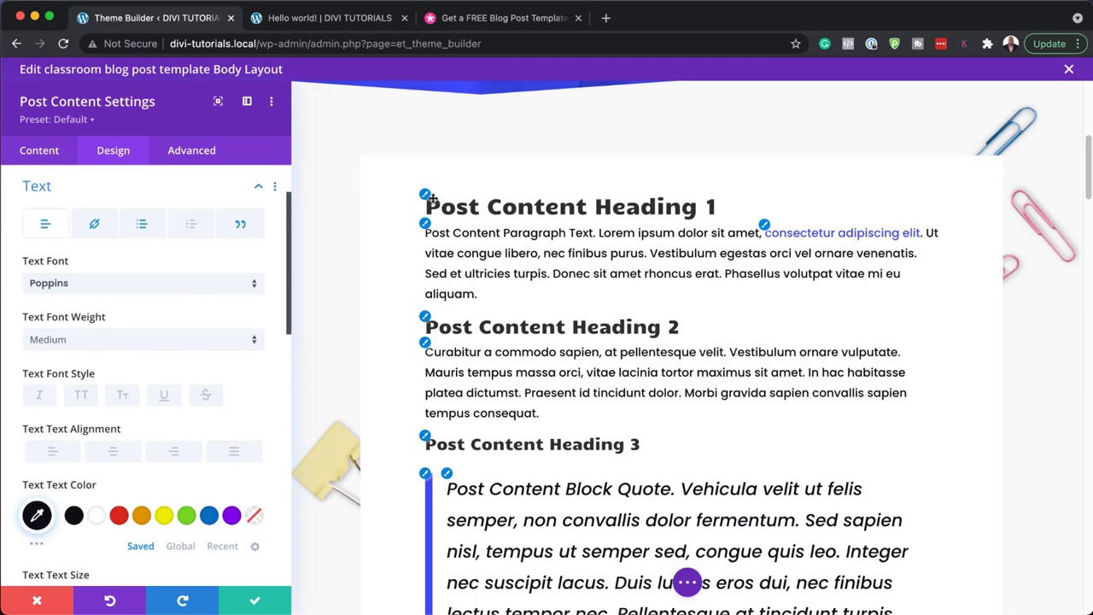
click(425, 197)
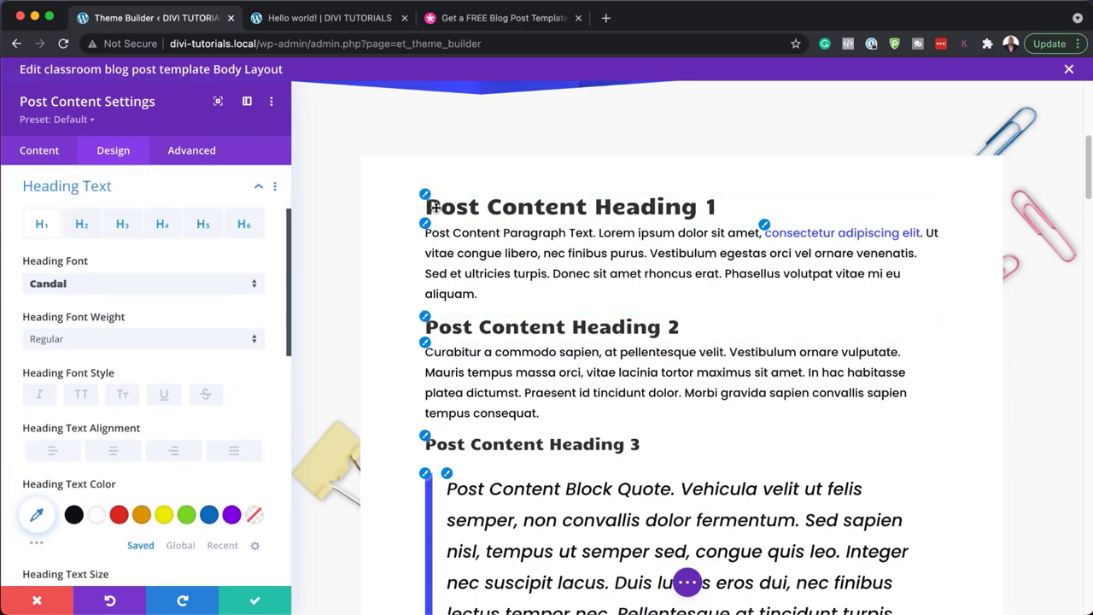
- Make Heading 1 Poppins Bold at 42px in red (#e02b20)
click(112, 287)
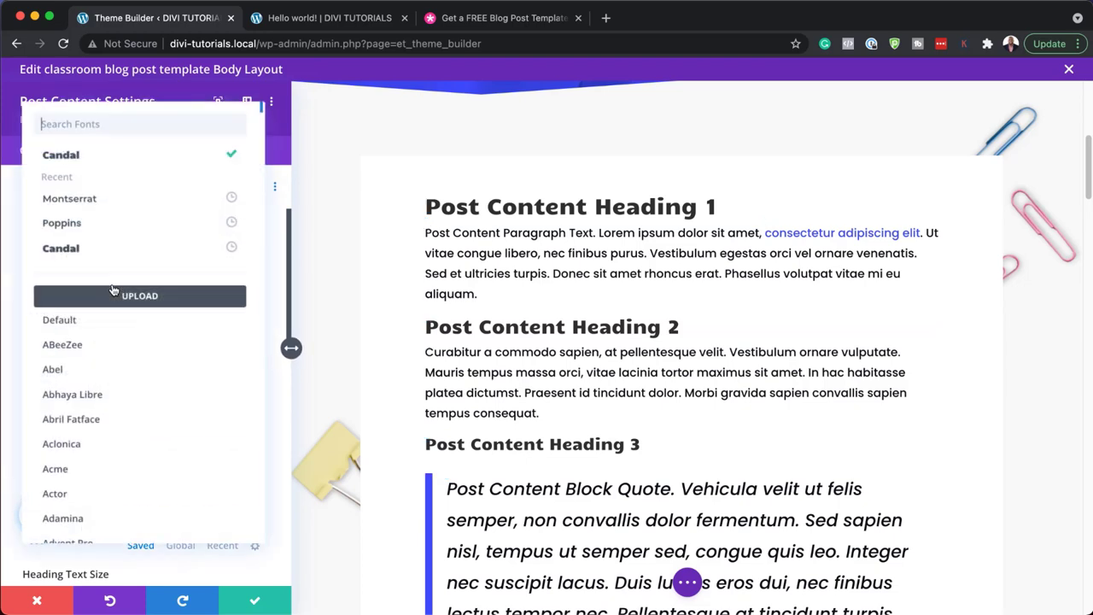
click(112, 224)
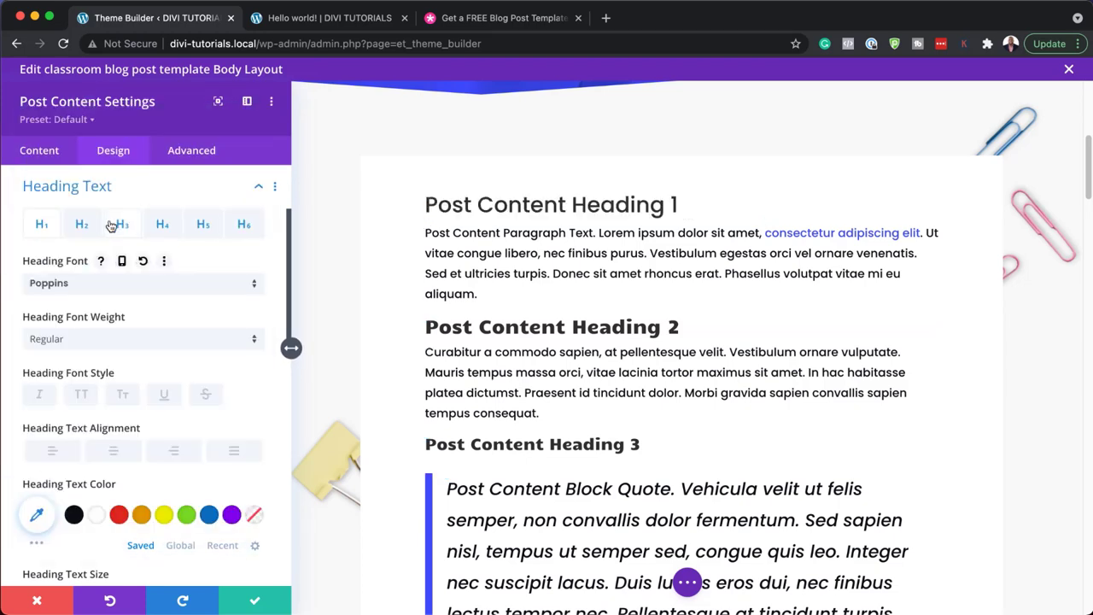
click(110, 343)
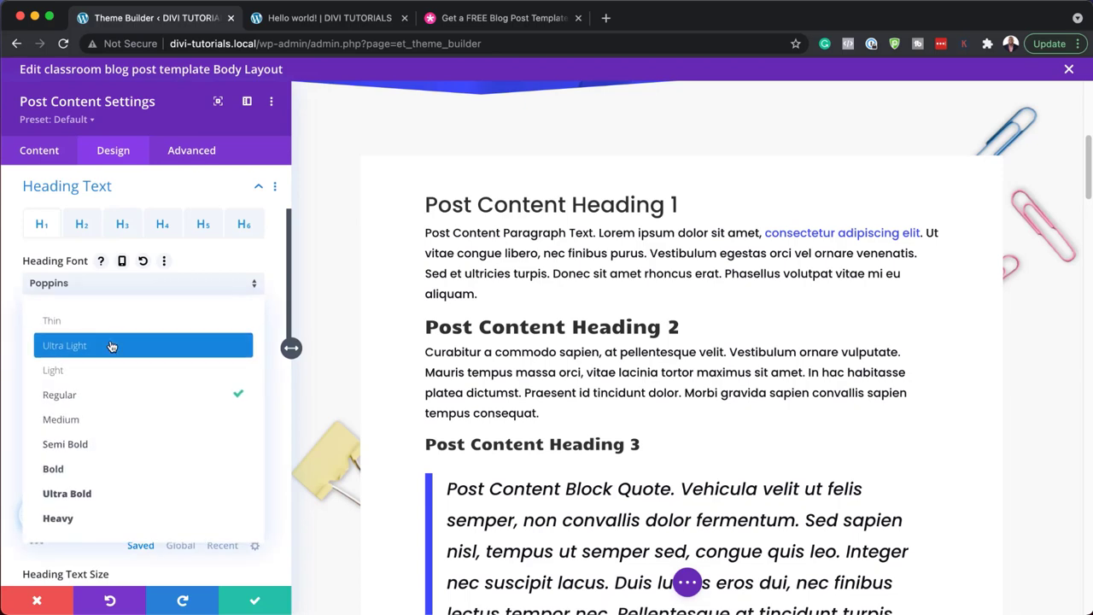
click(102, 469)
scroll(113, 489, down, 3)
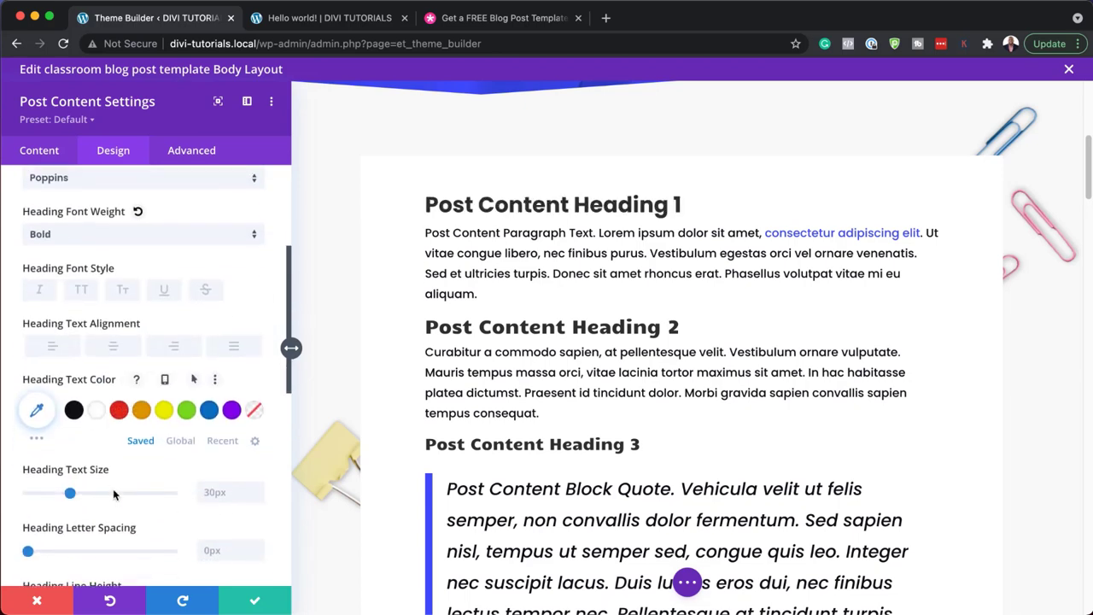
drag(72, 481, 87, 484)
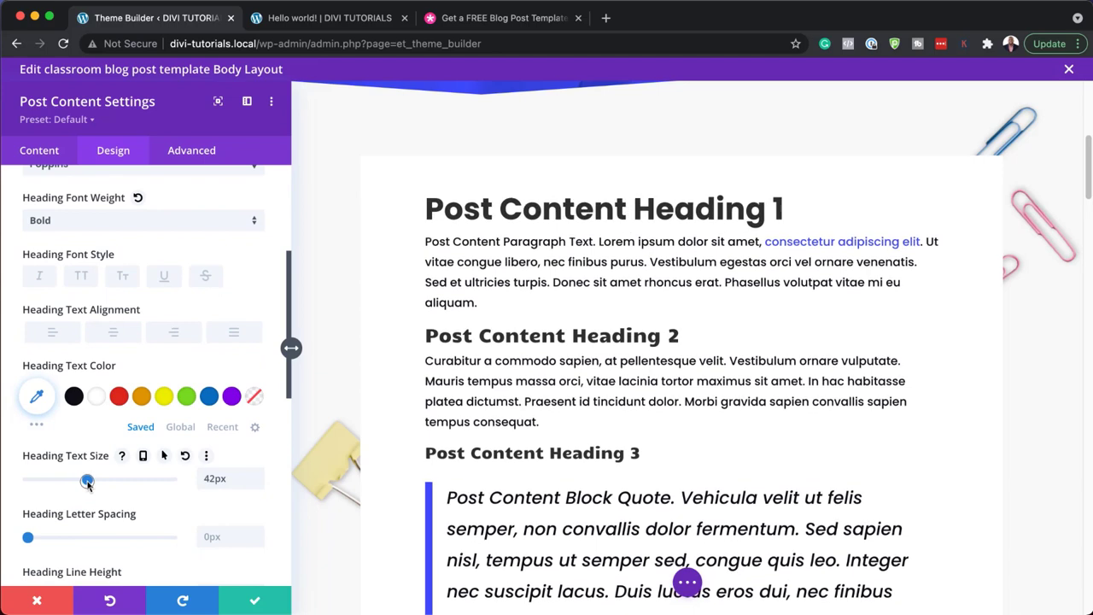
click(142, 397)
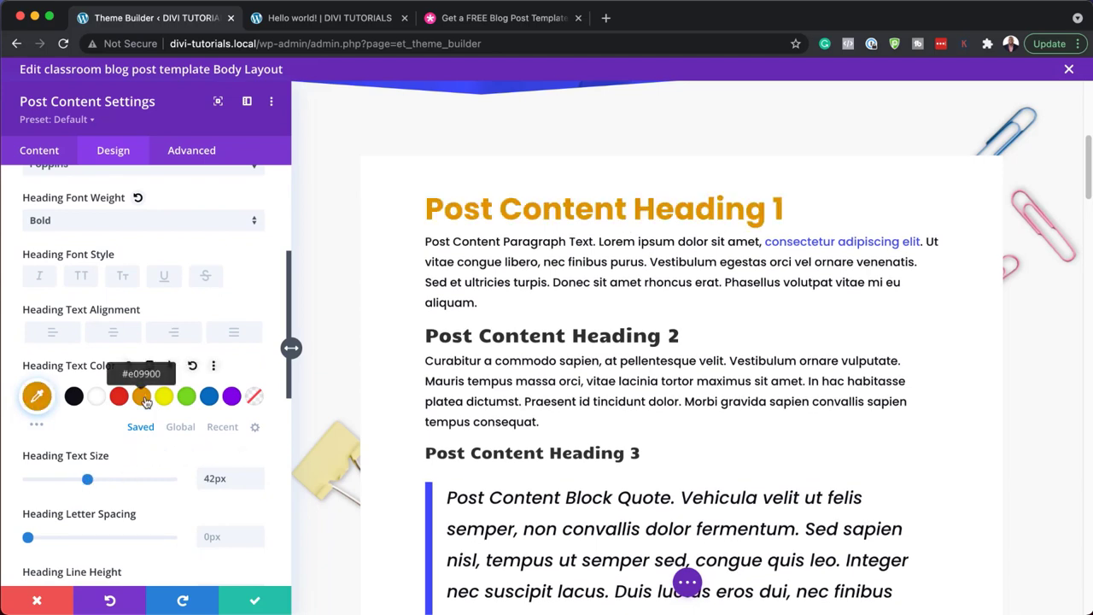
click(119, 397)
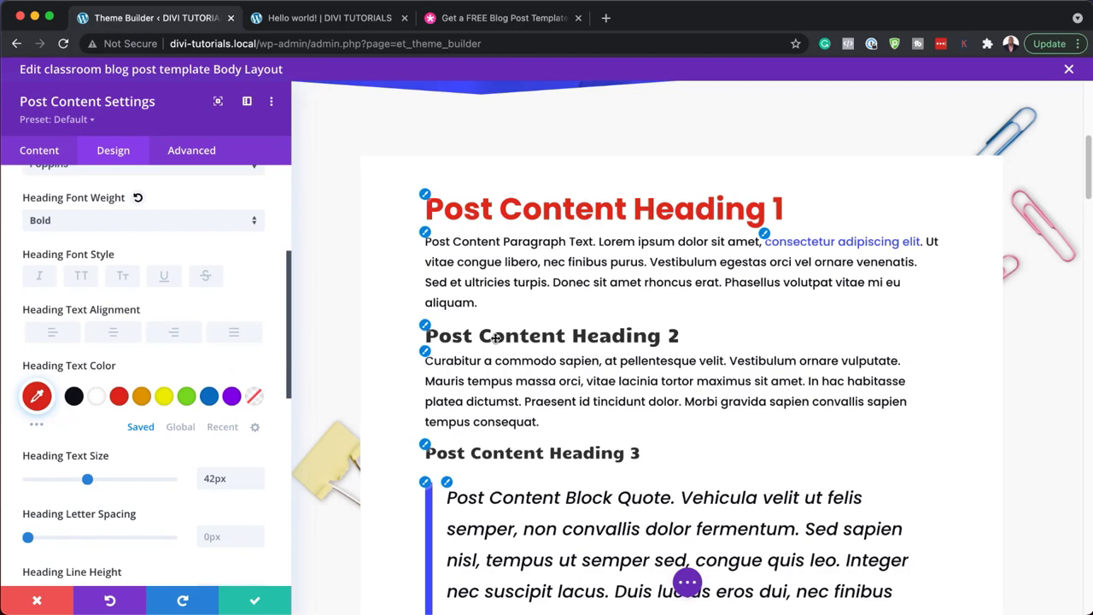
click(426, 332)
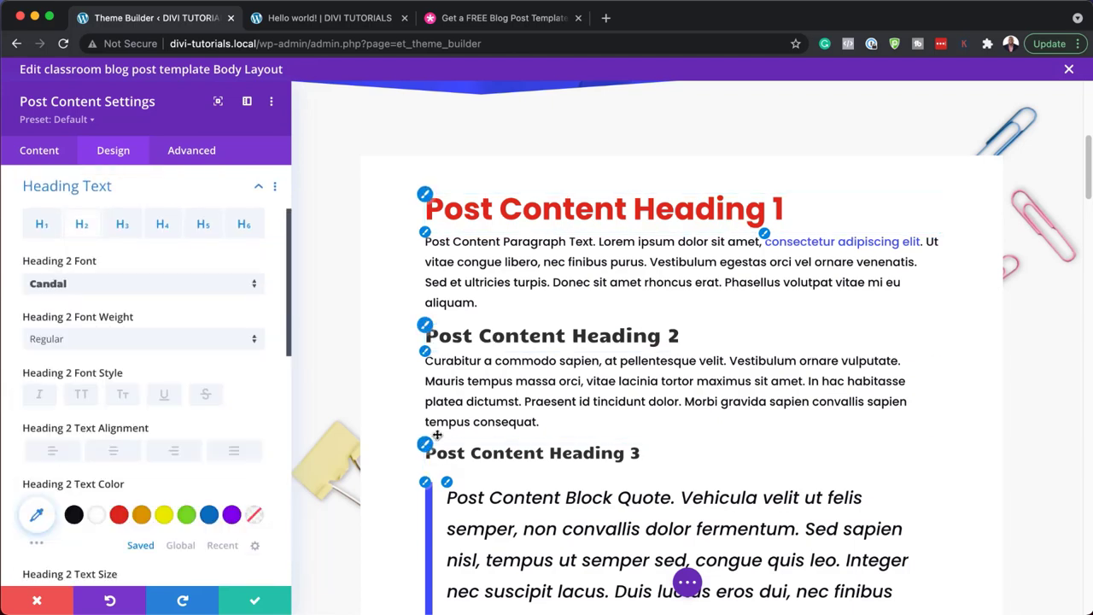
- Review the post image's 5px rounded corners and the Heading 4–6 settings
scroll(453, 462, down, 1)
scroll(453, 463, down, 5)
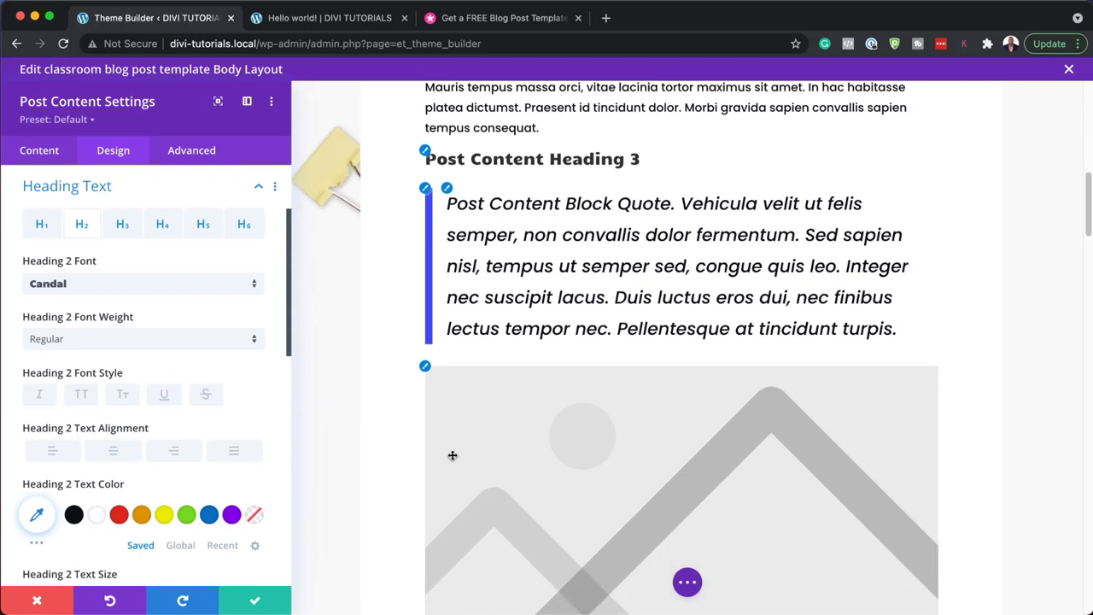
click(425, 274)
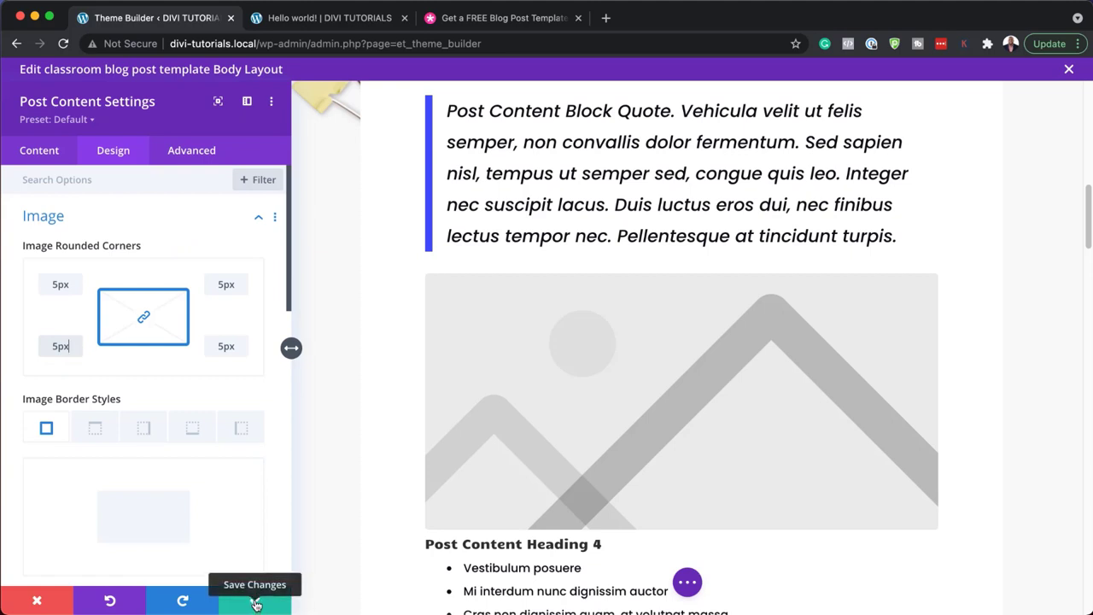
scroll(417, 547, down, 1)
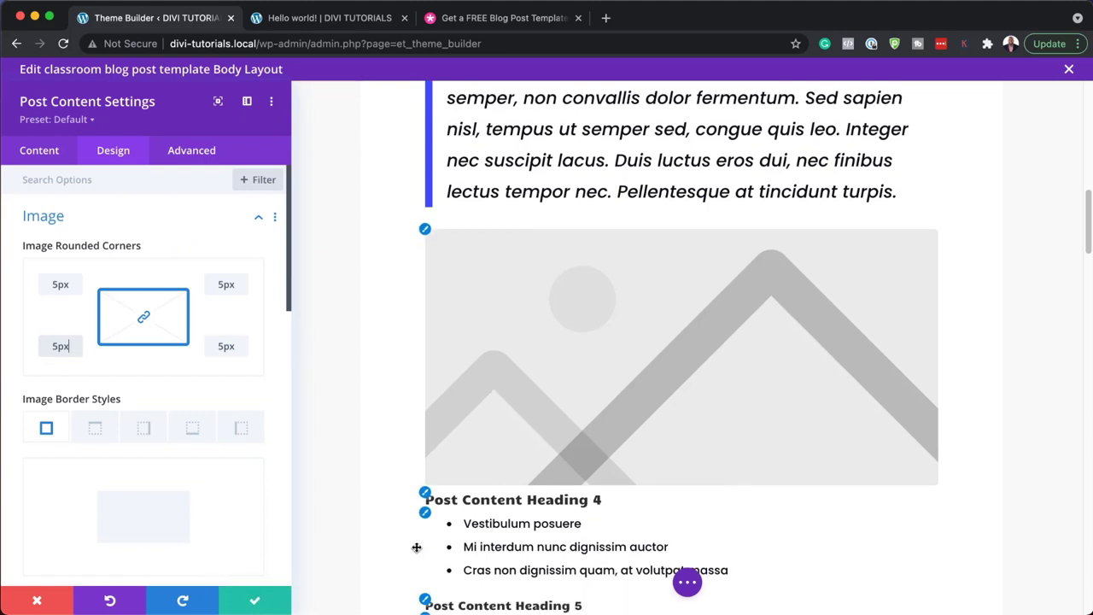
scroll(417, 548, down, 5)
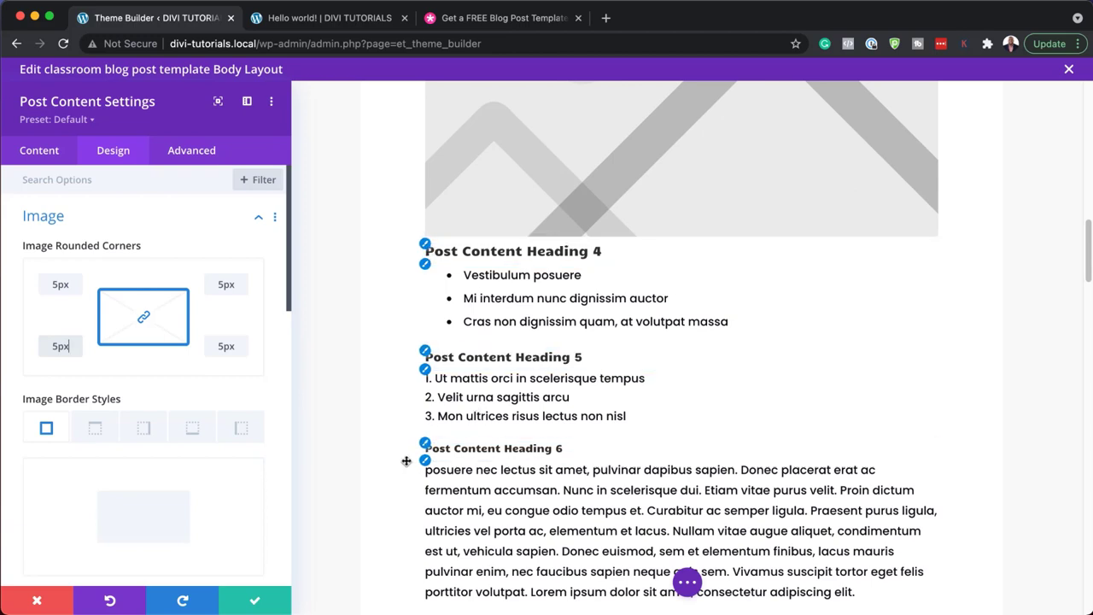
scroll(440, 539, up, 4)
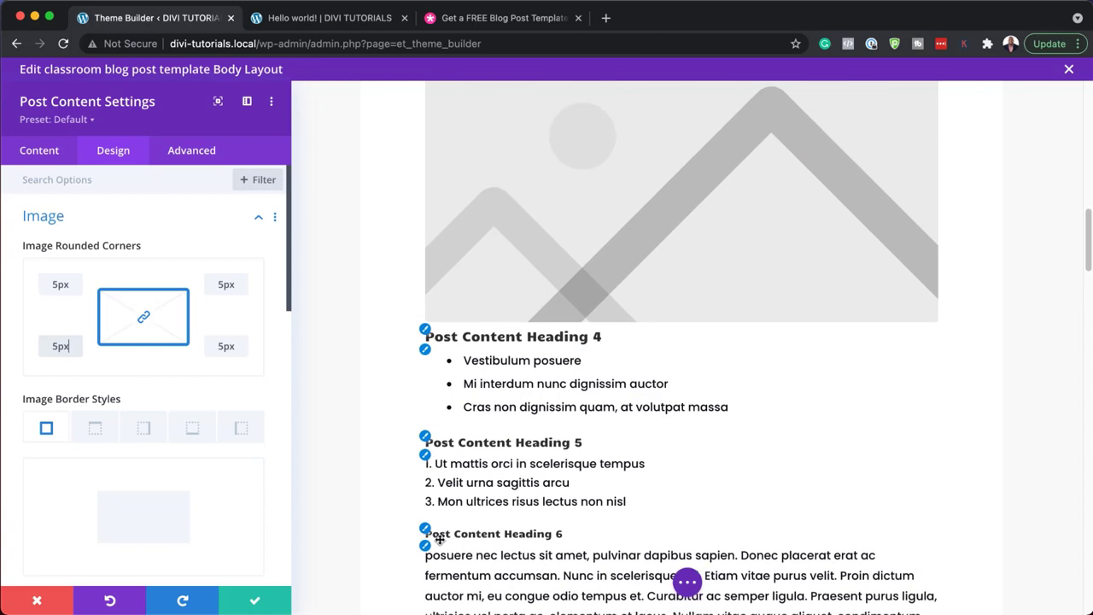
scroll(440, 539, down, 1)
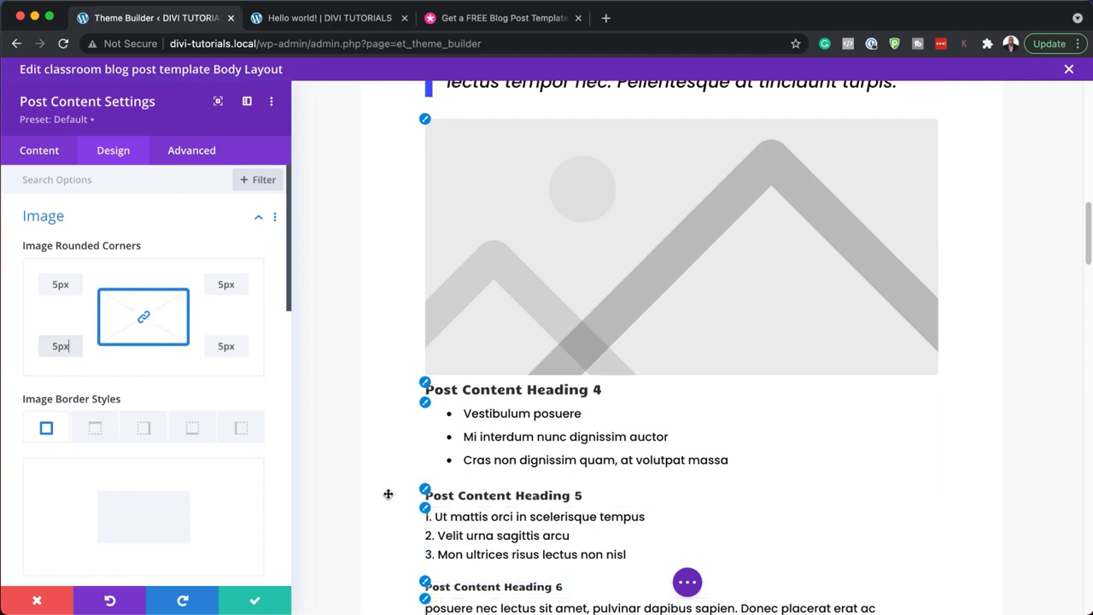
- Close the post content settings, discarding their changes
click(38, 603)
scroll(469, 454, down, 7)
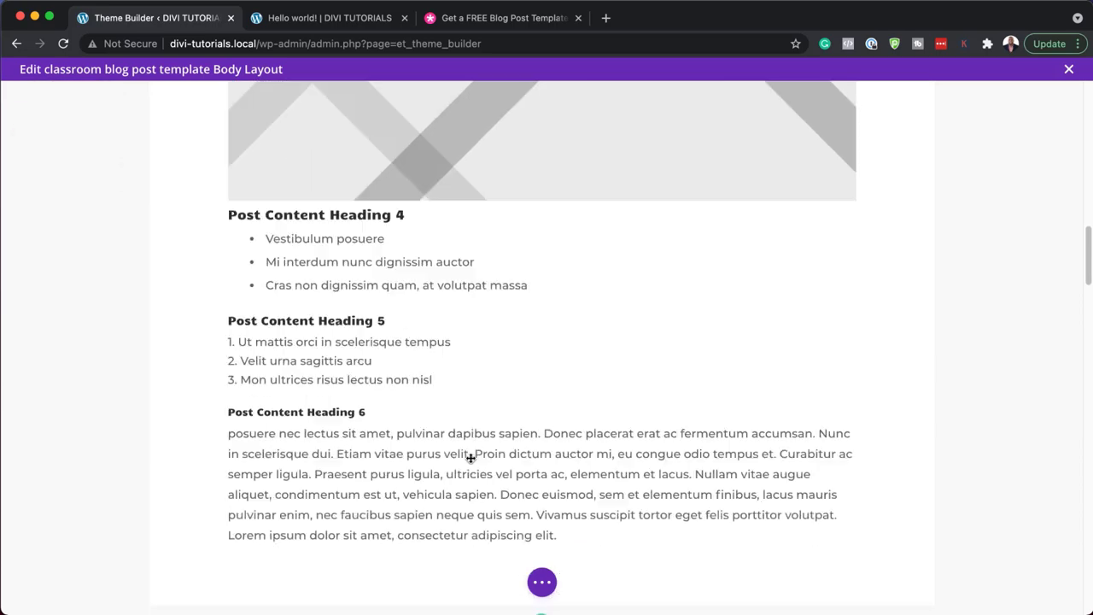
scroll(470, 458, up, 5)
scroll(471, 458, up, 10)
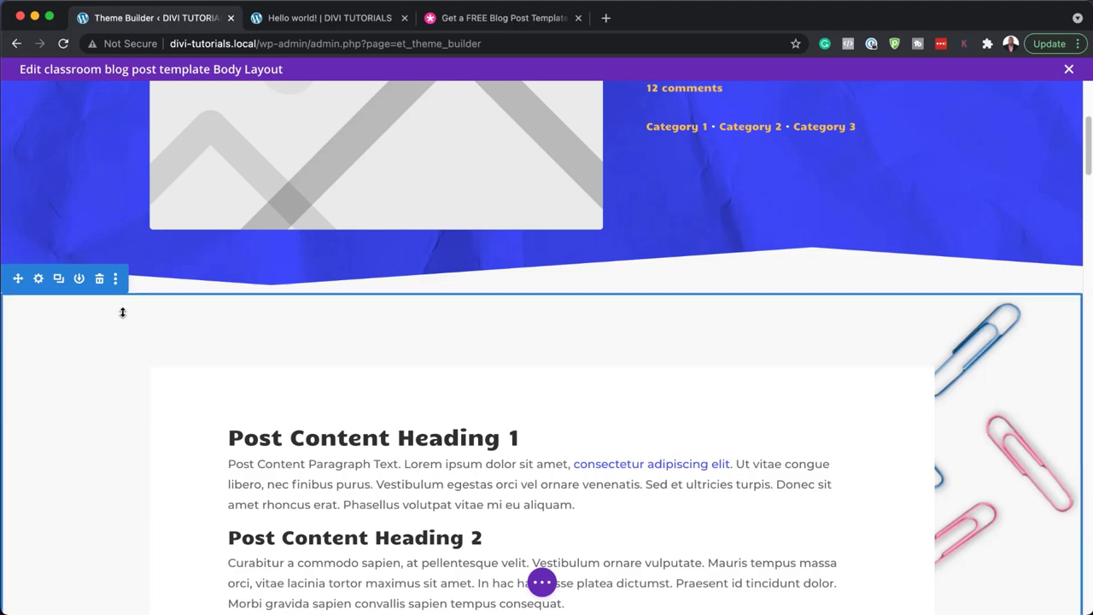
- Try orange, white and yellow backgrounds for the post body section, ending on white
click(39, 279)
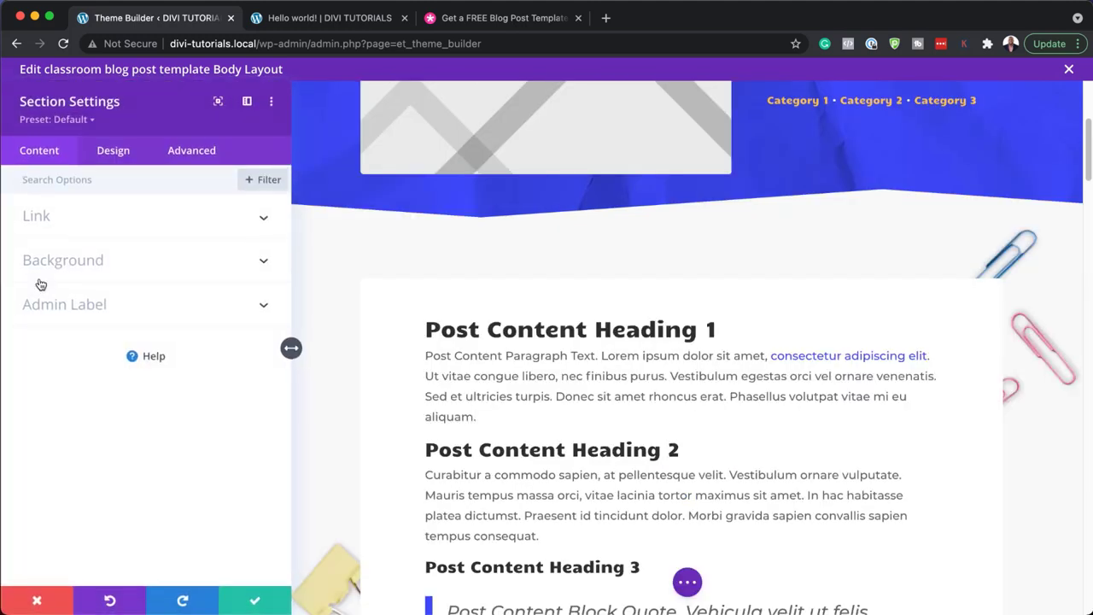
click(66, 263)
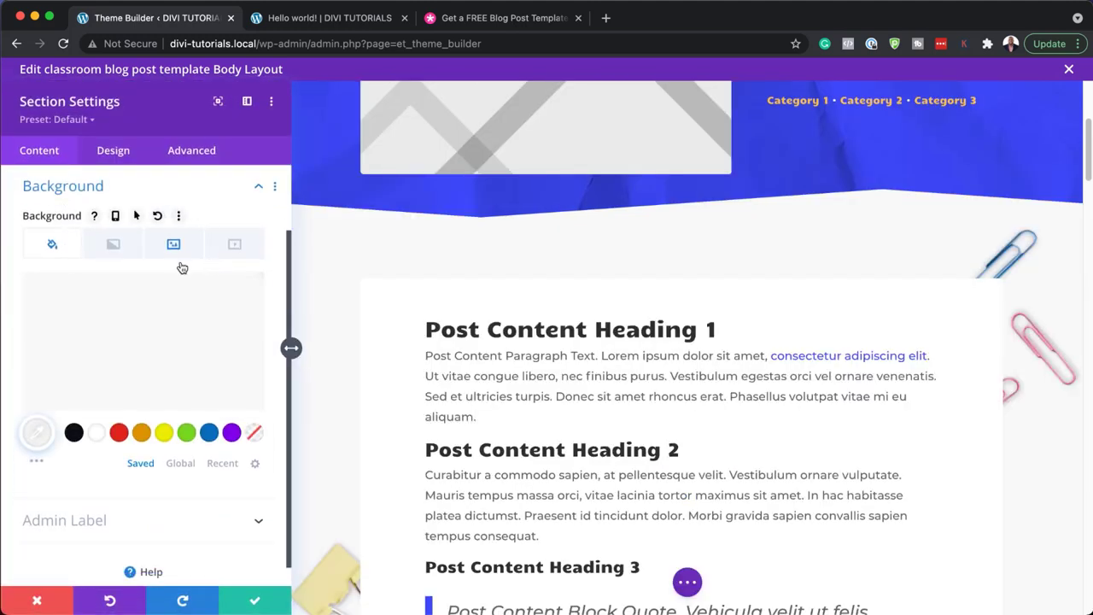
mouse_move(135, 341)
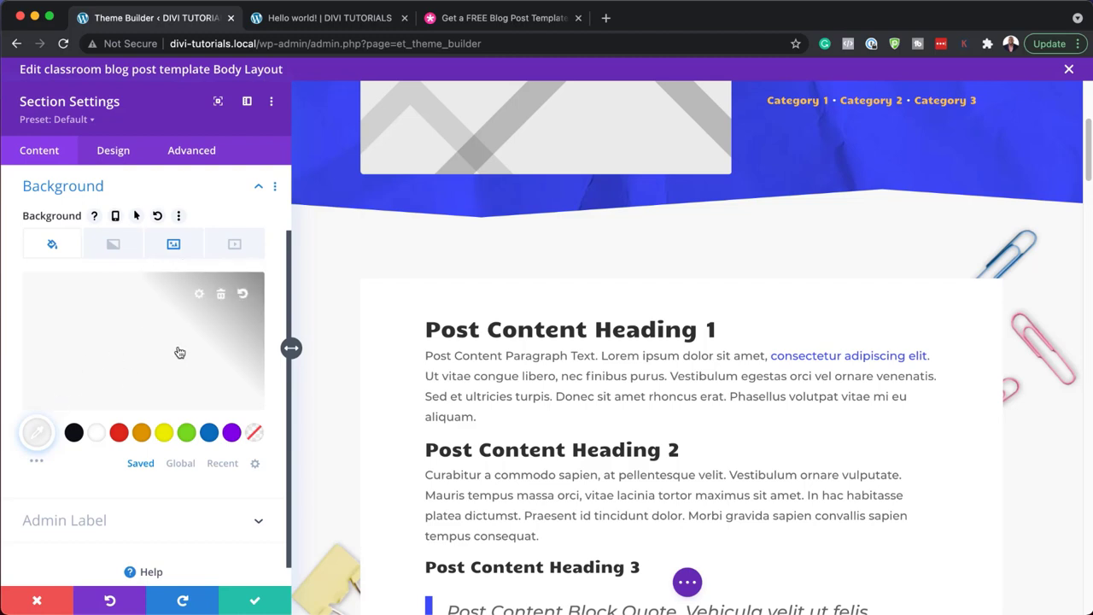
click(141, 434)
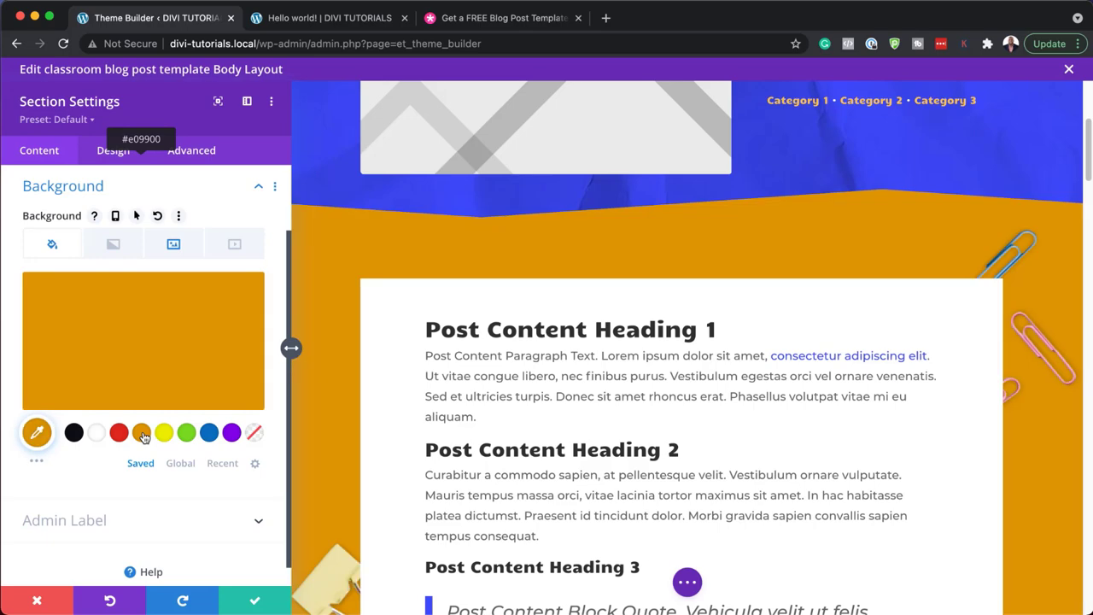
scroll(321, 412, down, 5)
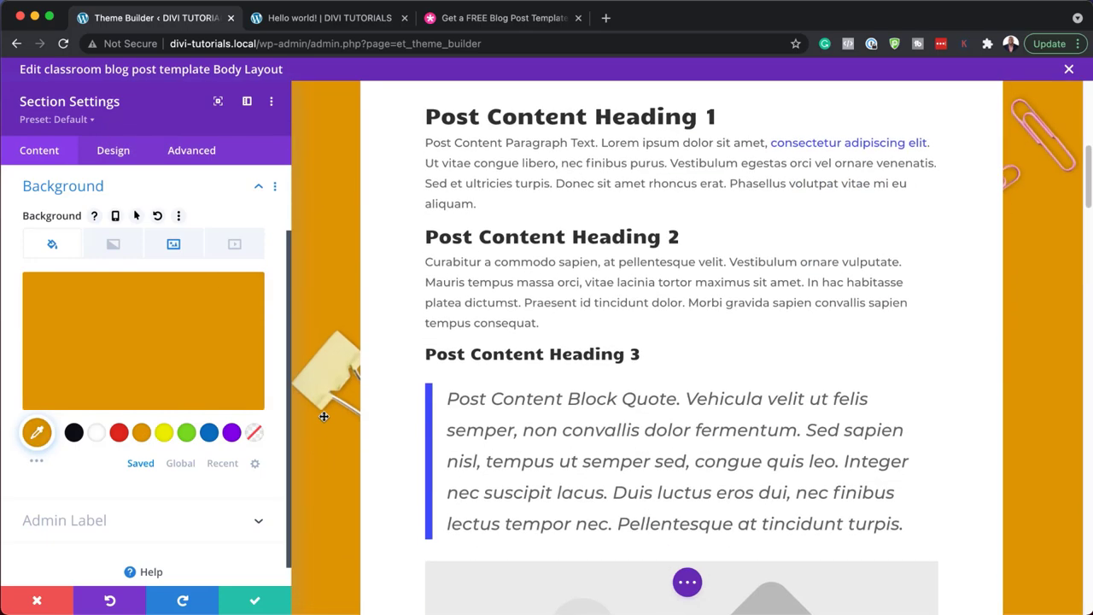
scroll(324, 416, up, 8)
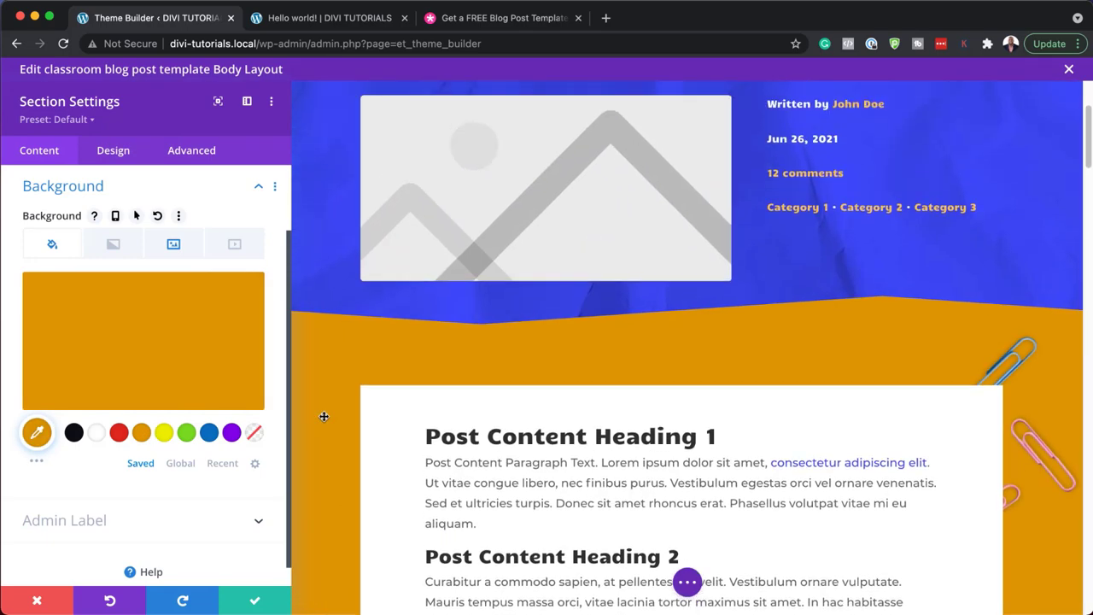
click(96, 433)
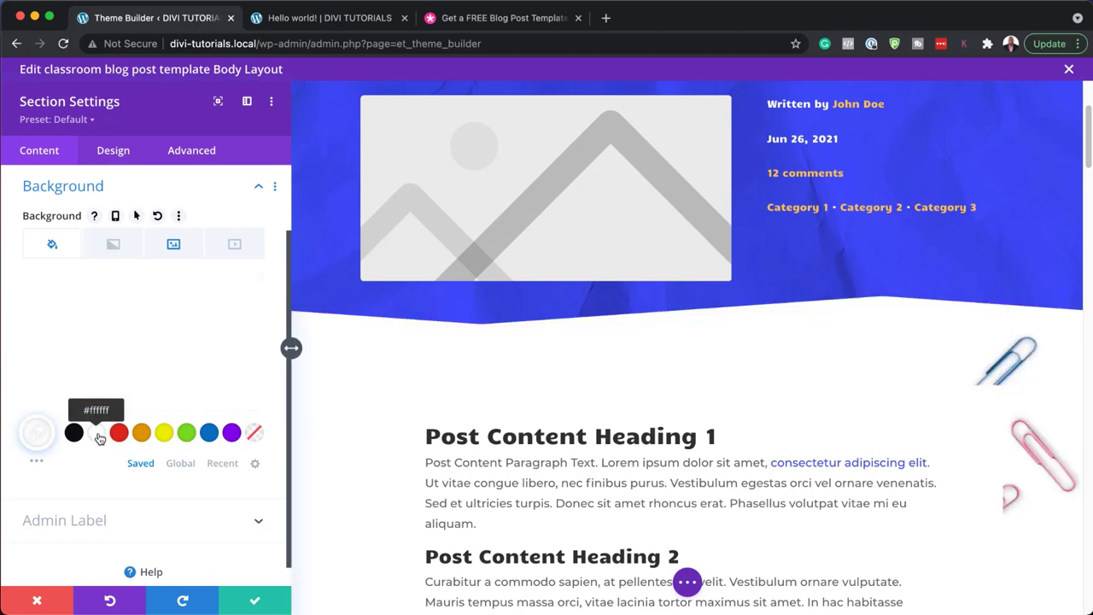
click(165, 433)
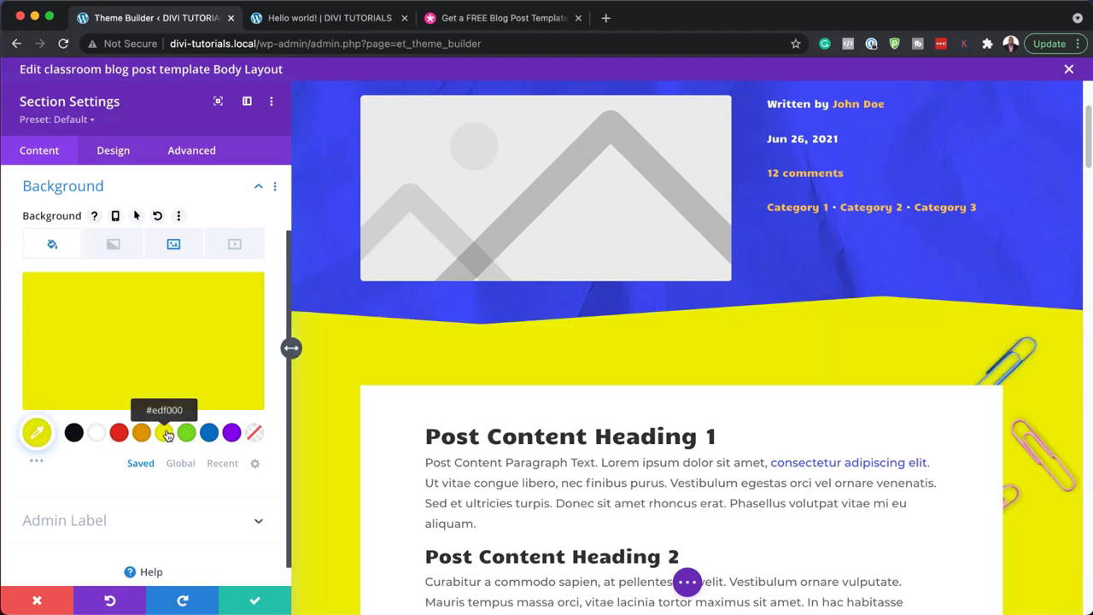
click(97, 434)
scroll(655, 497, down, 3)
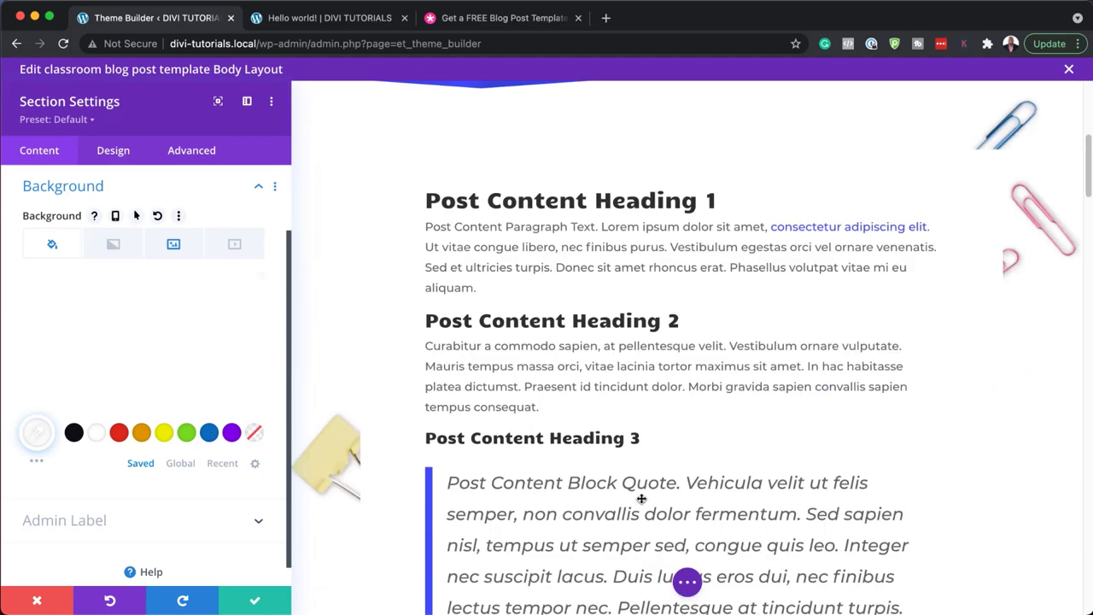
- Remove the background image, try lavender #b3a9ce and grey-purple, then discard the background changes
click(172, 247)
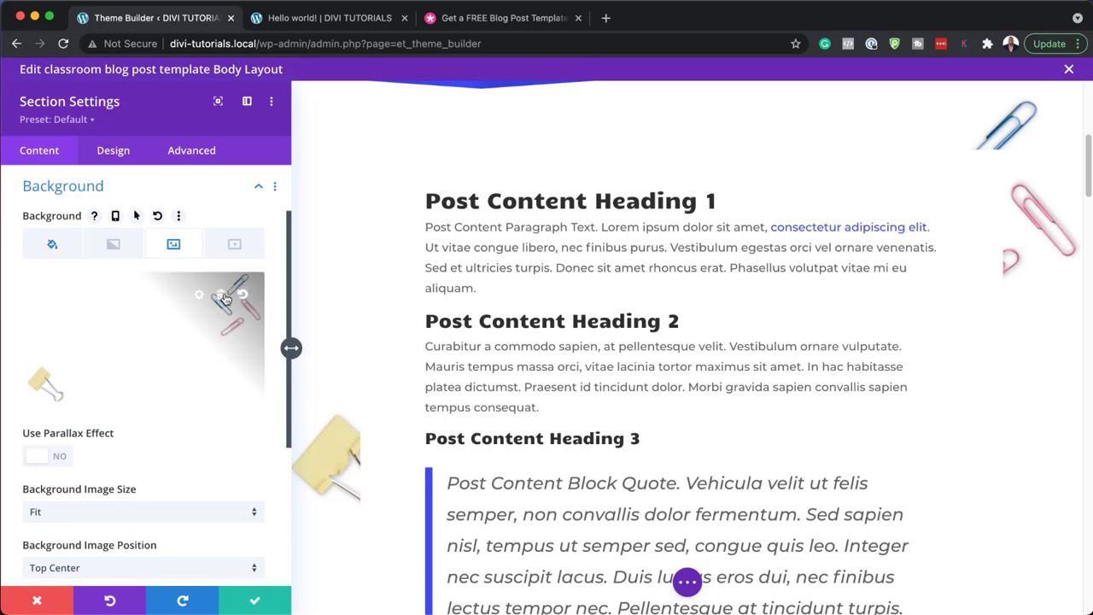
click(221, 296)
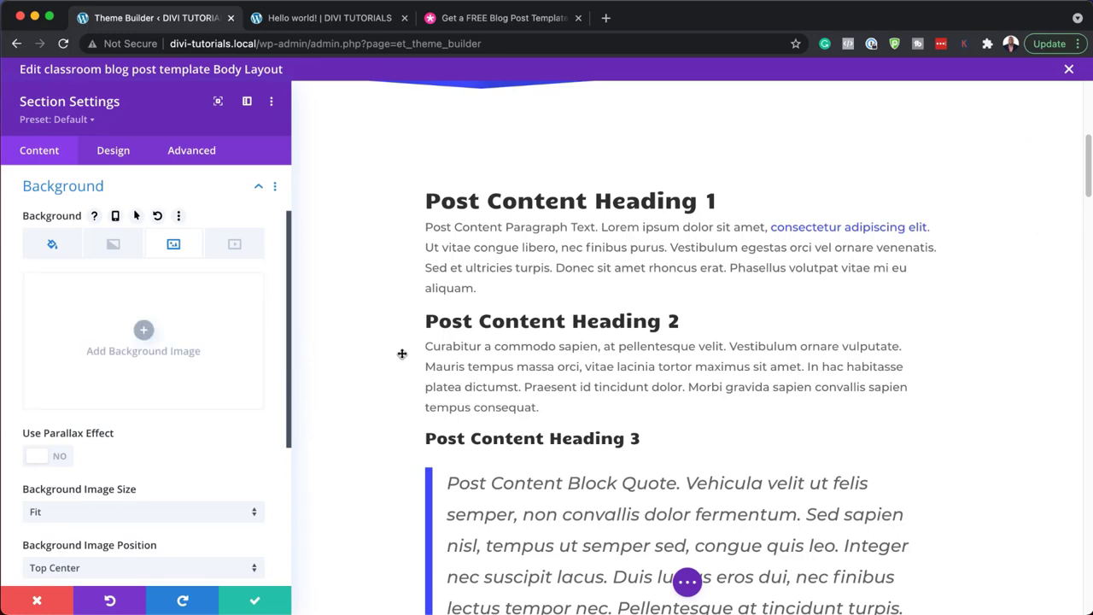
scroll(595, 433, up, 3)
scroll(595, 433, down, 1)
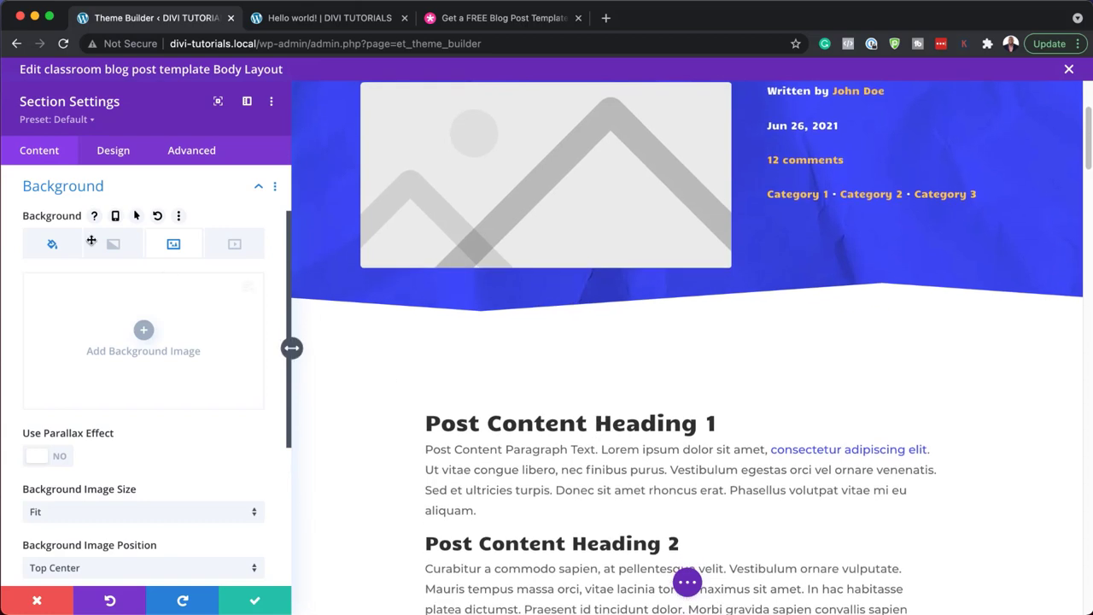
click(54, 246)
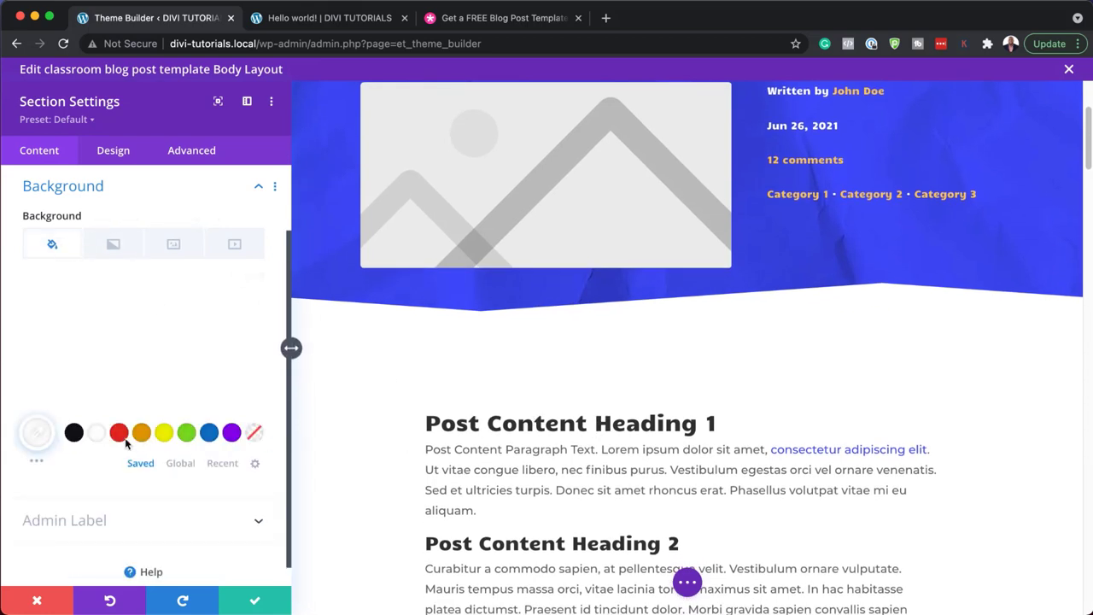
click(95, 433)
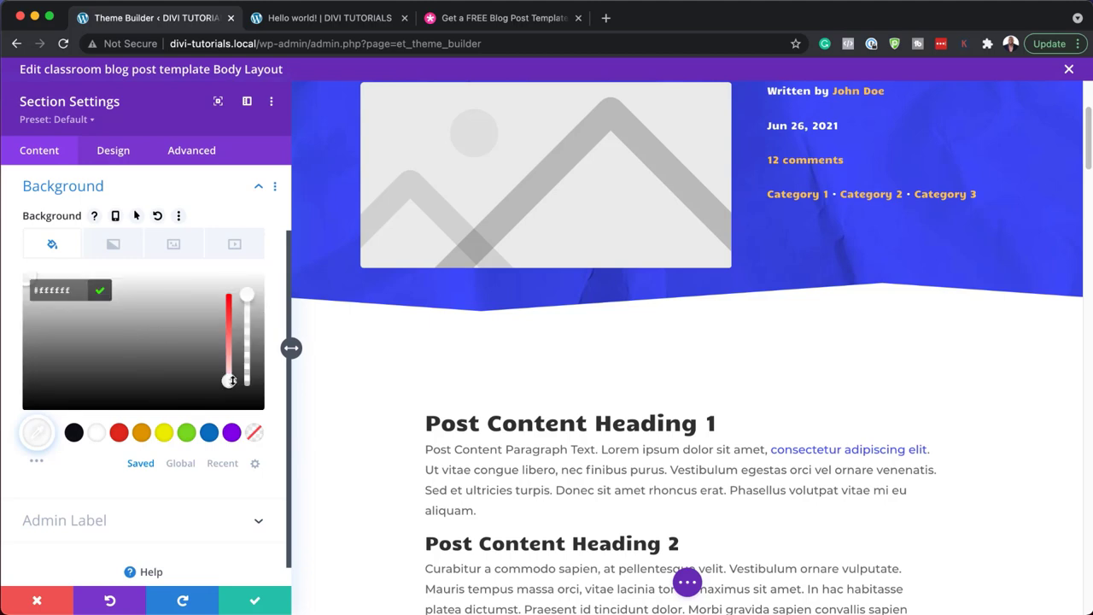
drag(229, 381, 229, 367)
click(199, 302)
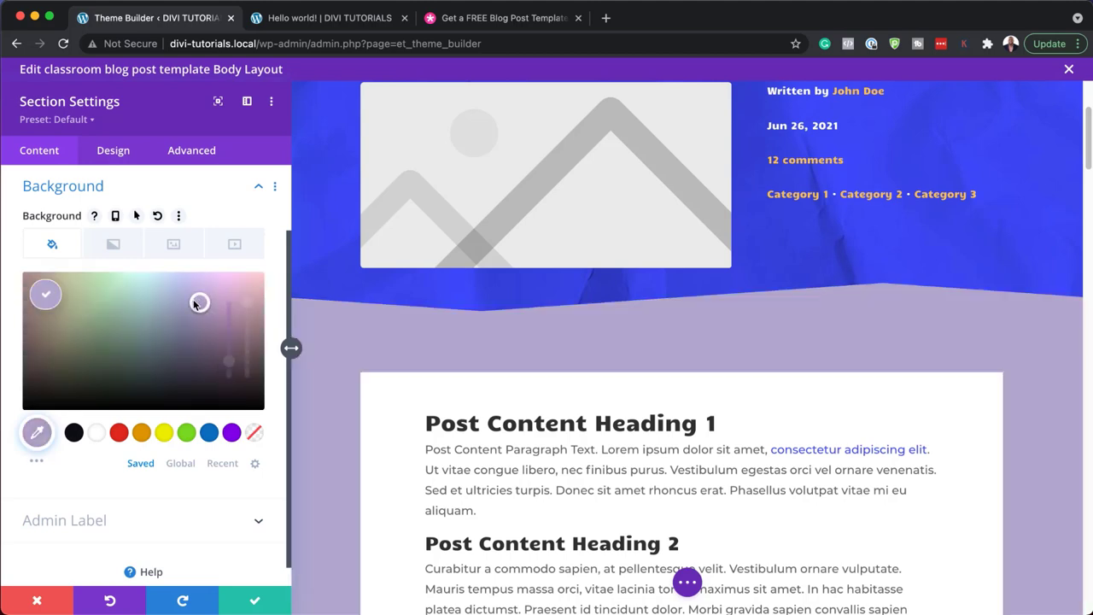
click(182, 352)
click(53, 598)
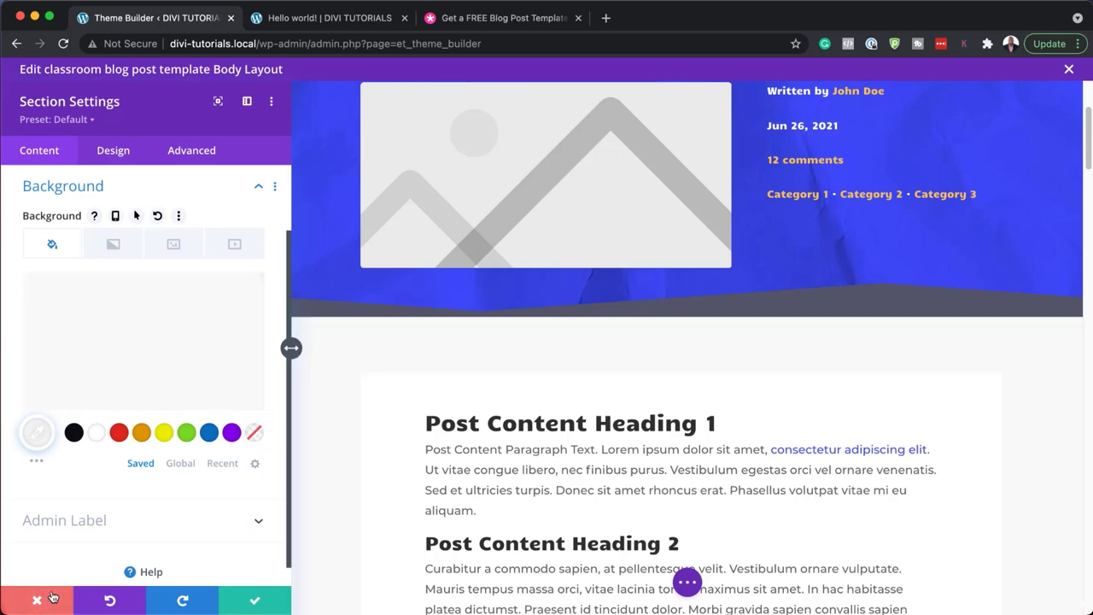
scroll(316, 457, down, 8)
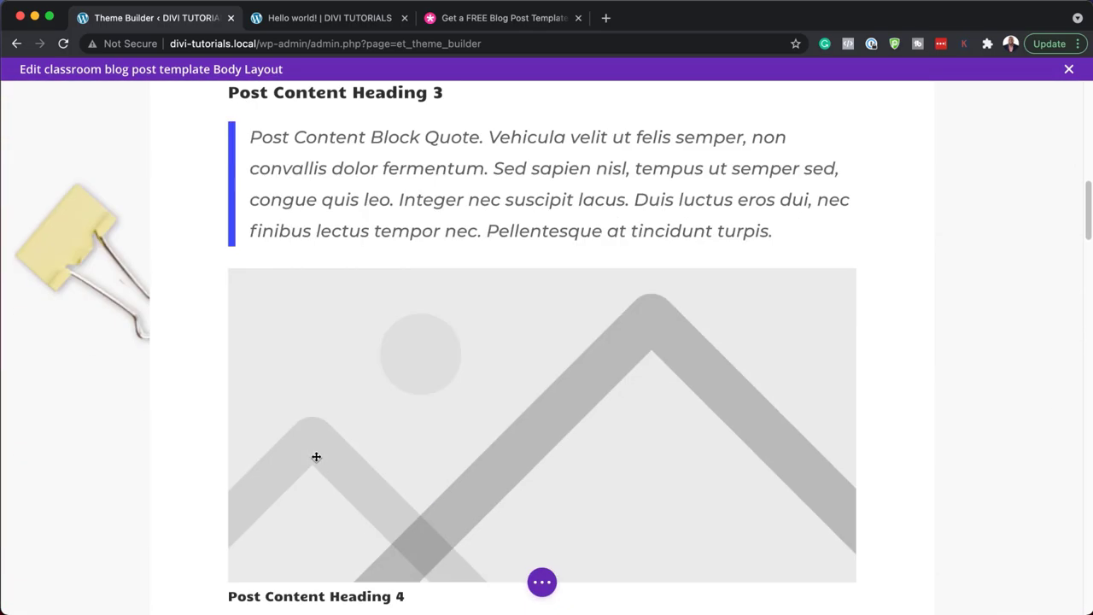
scroll(316, 457, down, 12)
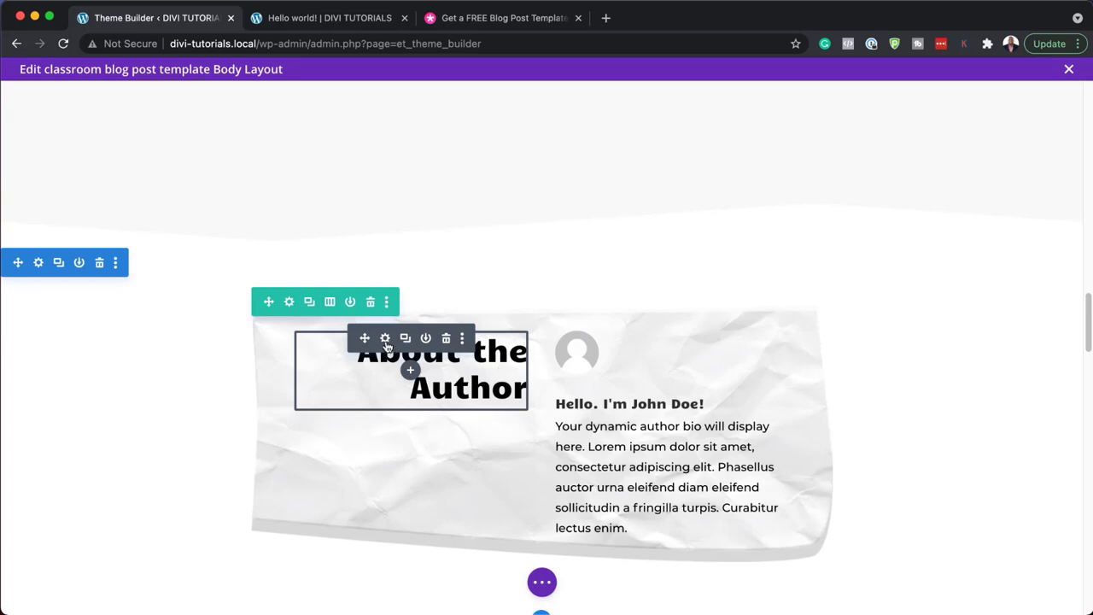
click(386, 339)
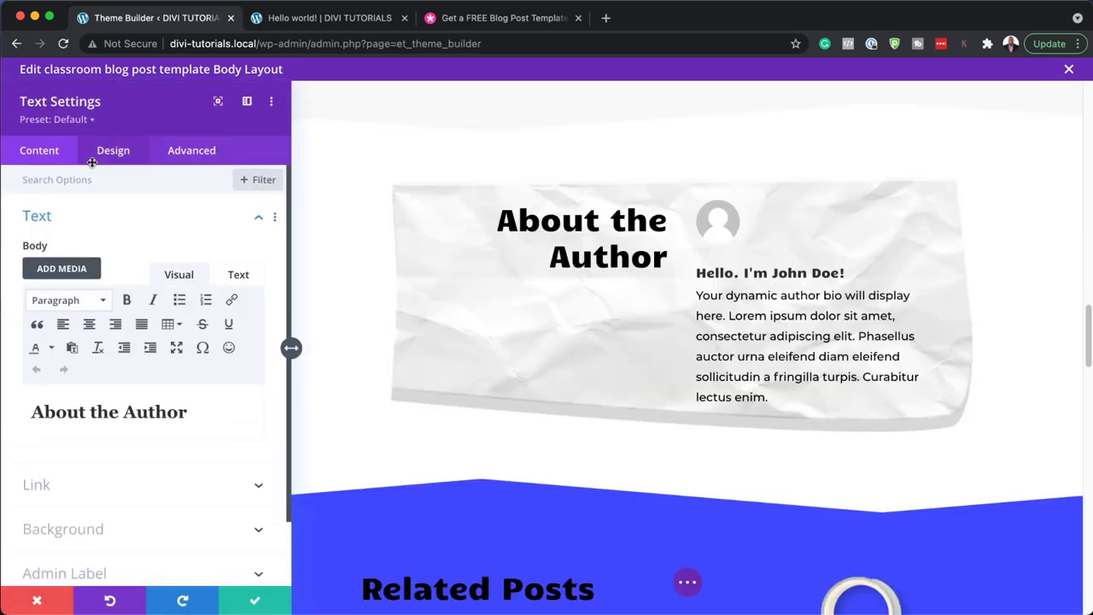
click(155, 415)
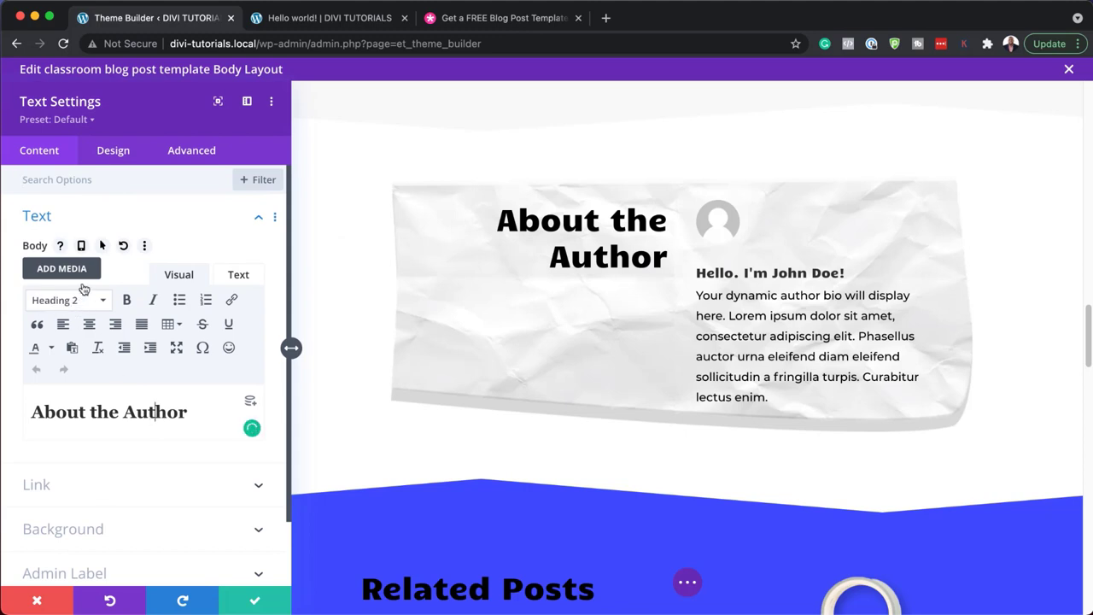
click(111, 152)
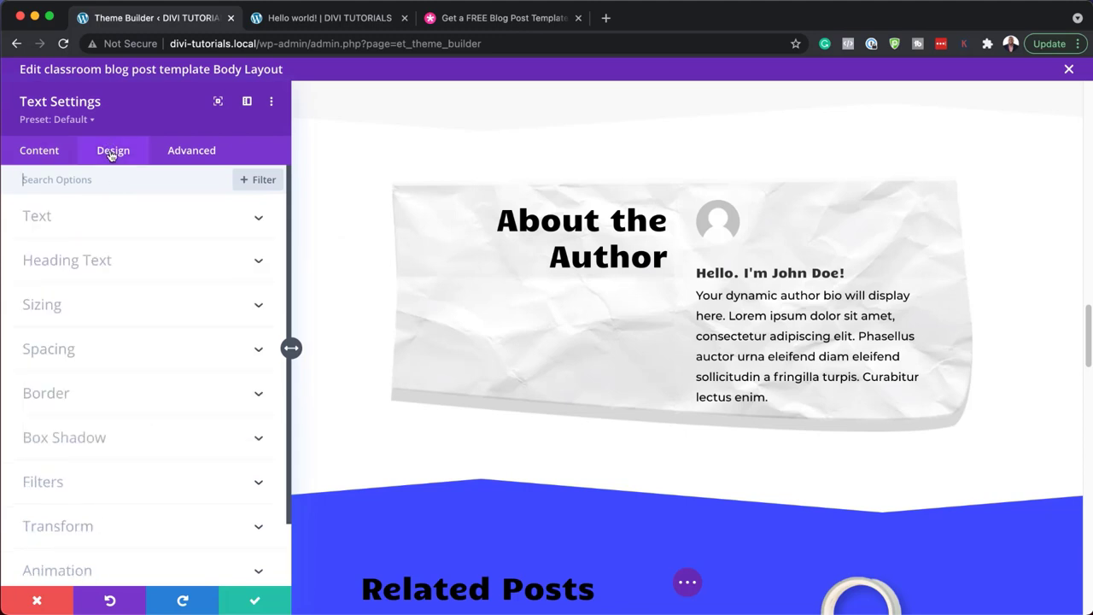
click(86, 266)
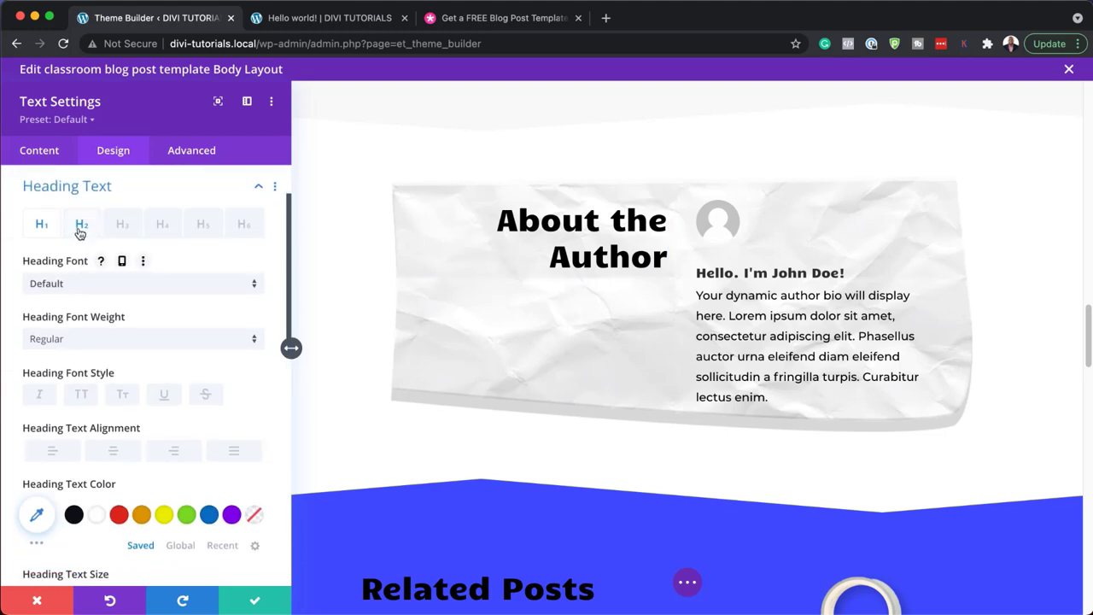
click(80, 226)
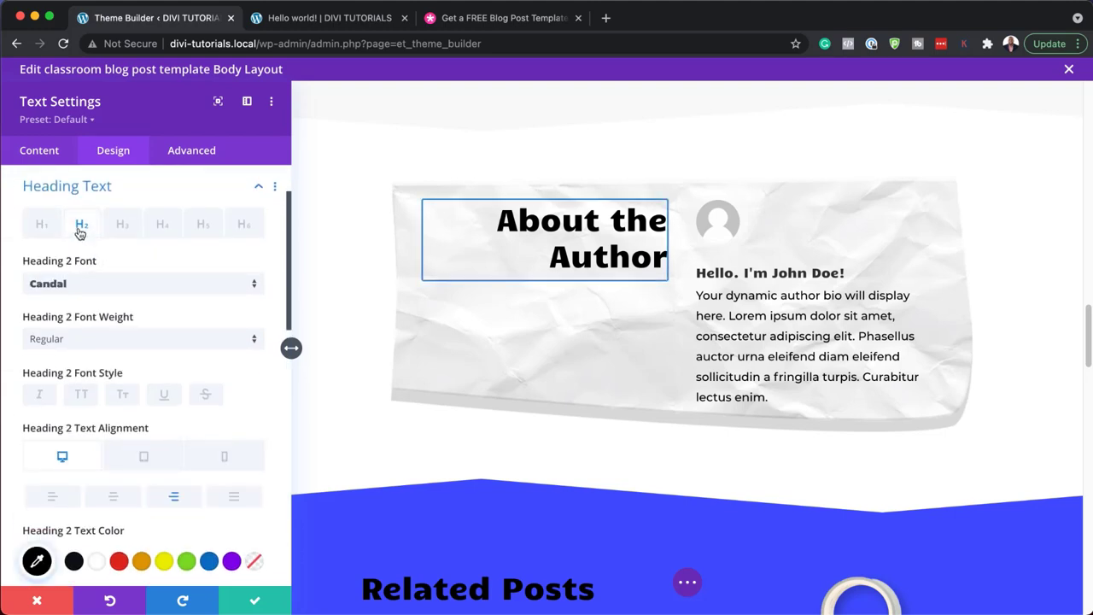
click(74, 291)
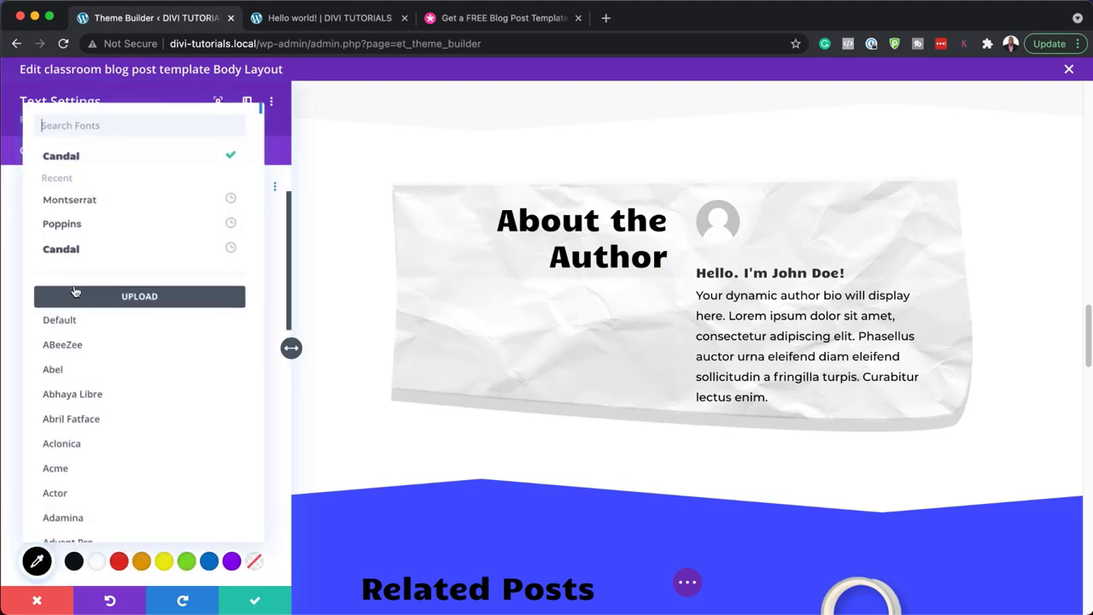
click(83, 229)
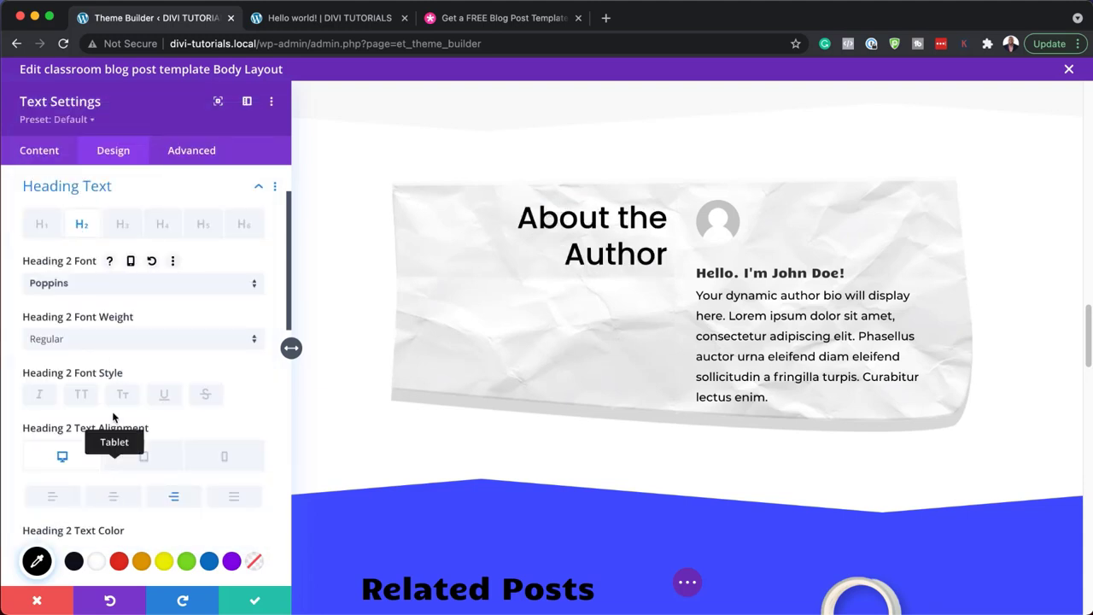
click(112, 340)
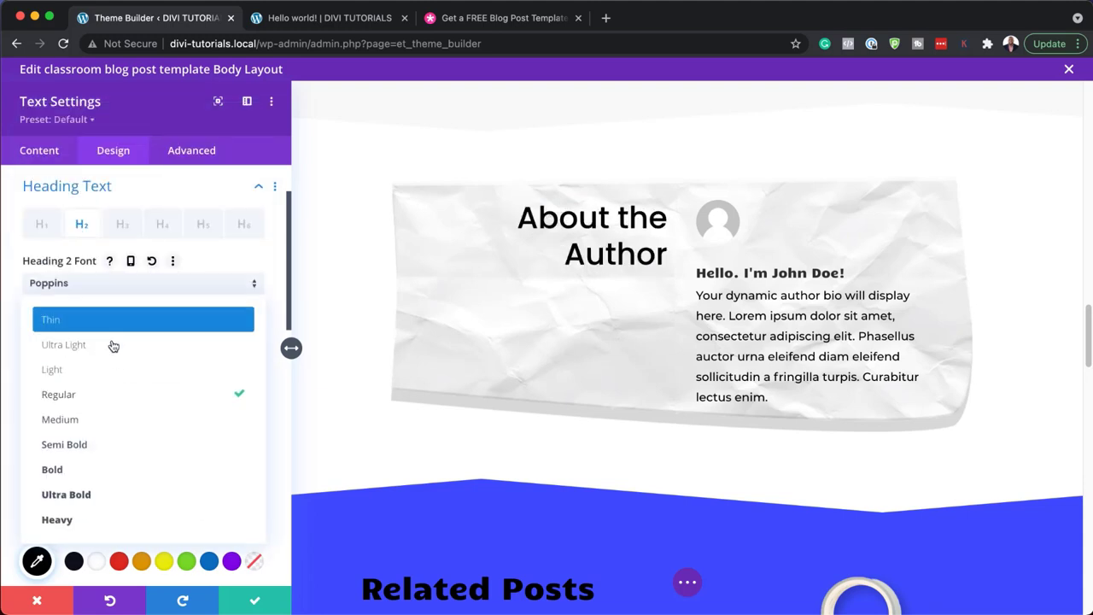
click(117, 468)
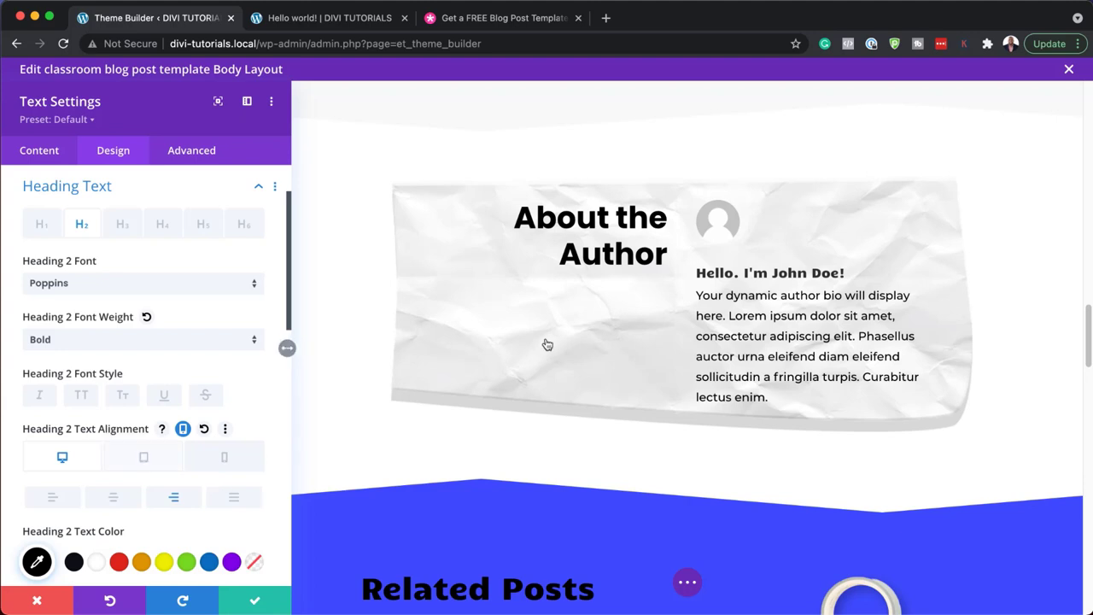
click(119, 562)
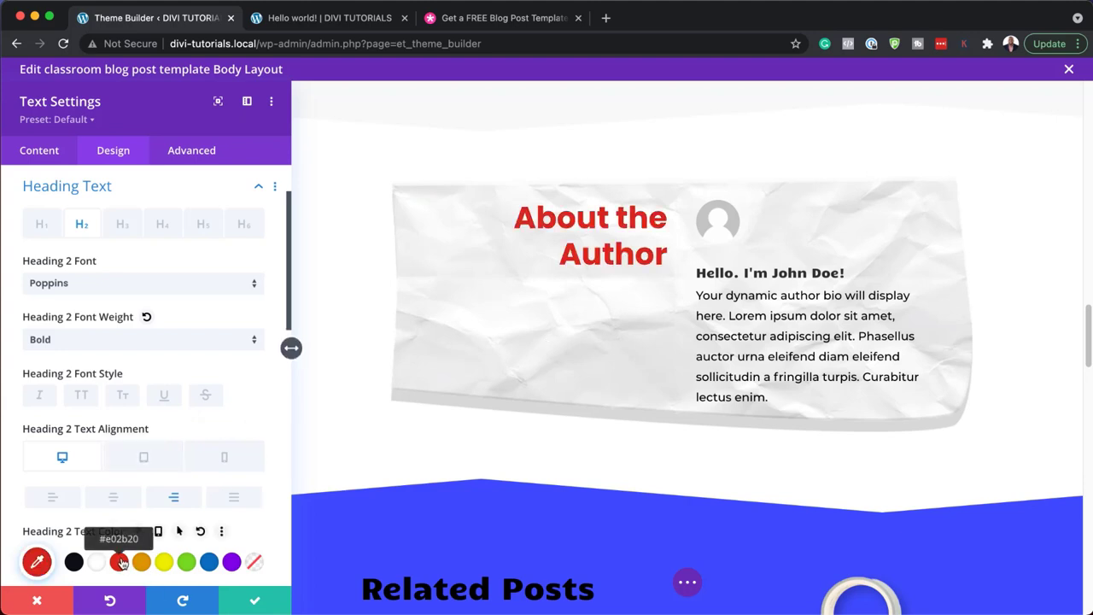
click(141, 562)
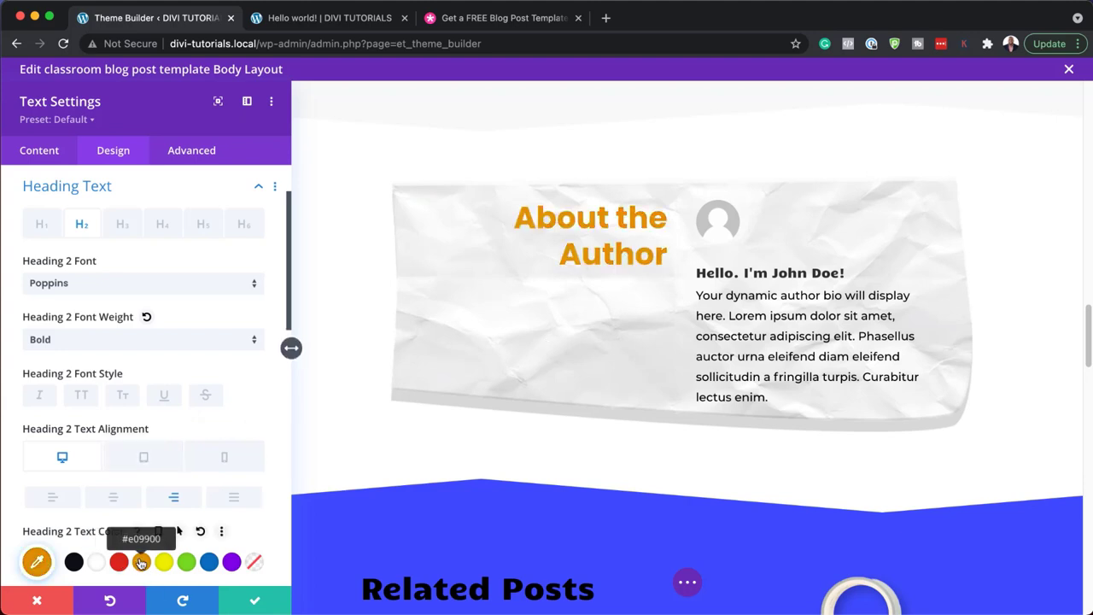
click(37, 601)
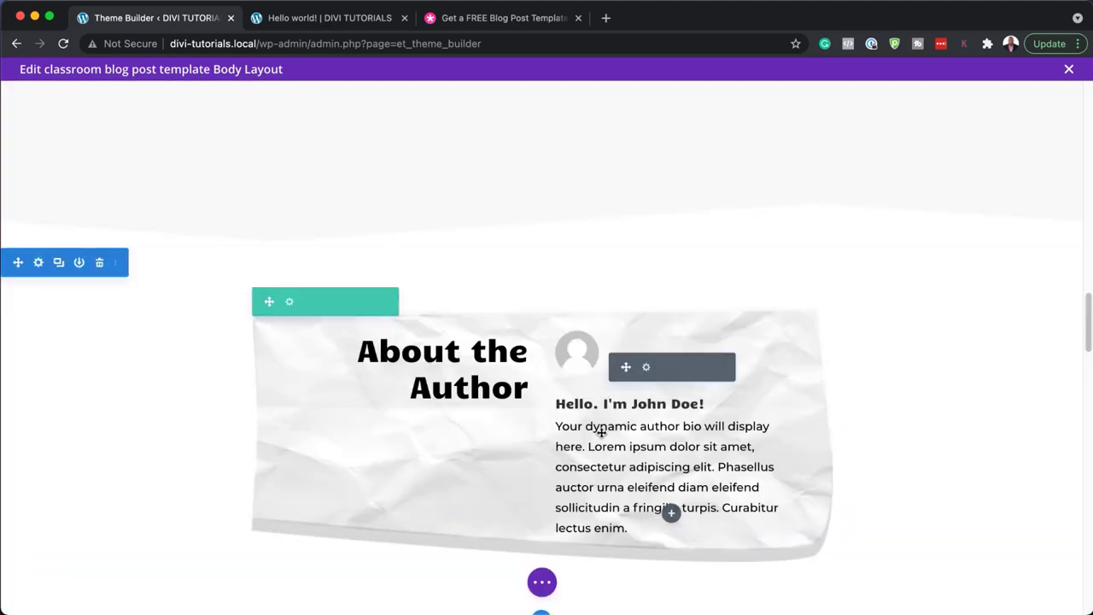
scroll(603, 449, down, 1)
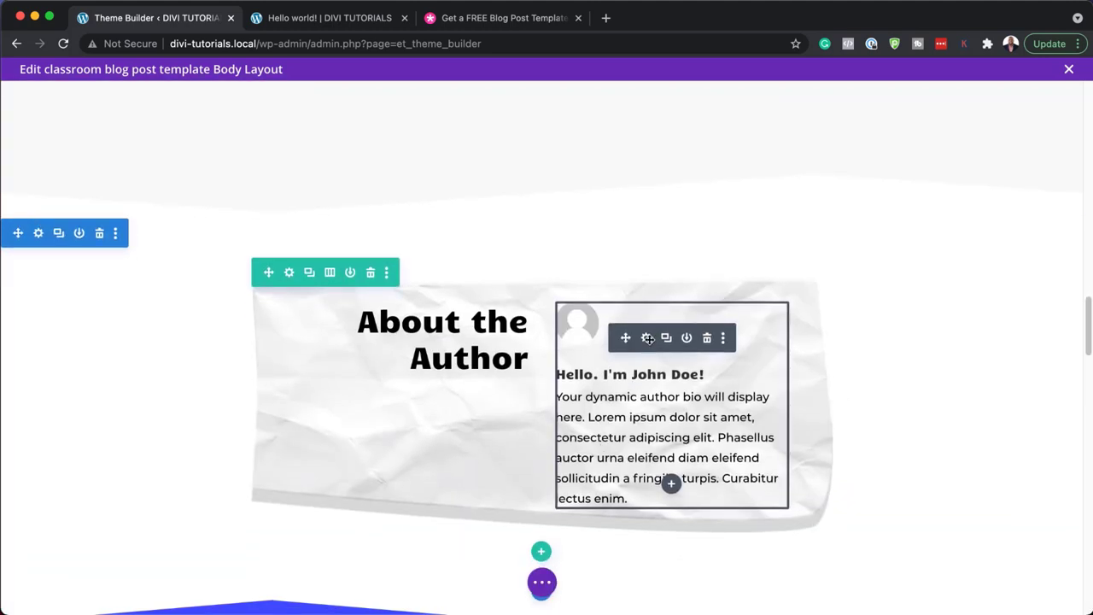
- Set the author blurb's title font to Poppins Bold
click(647, 338)
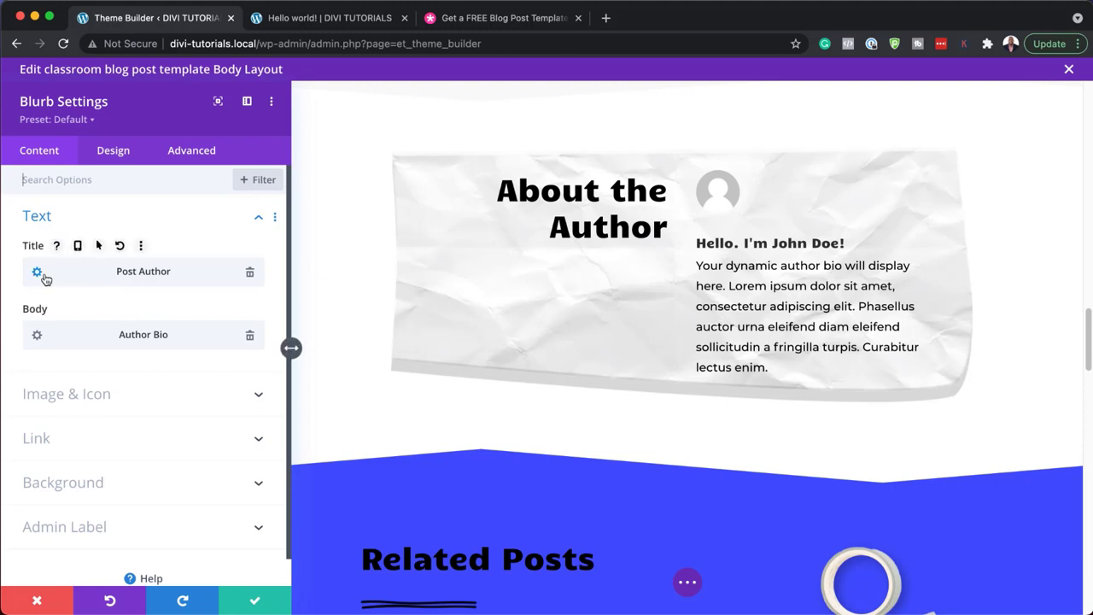
mouse_move(698, 239)
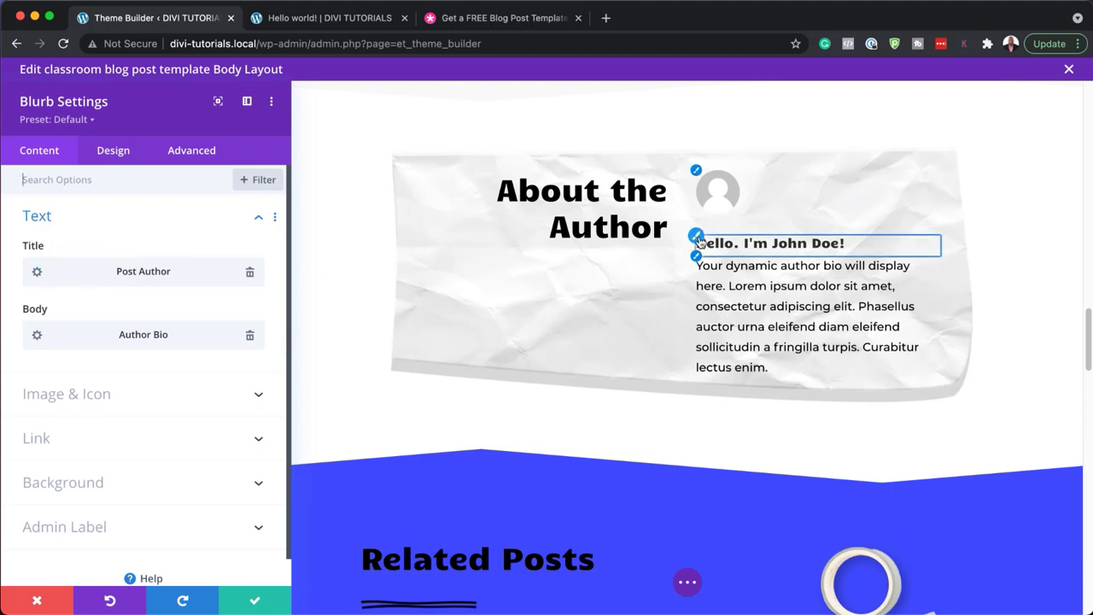
click(698, 239)
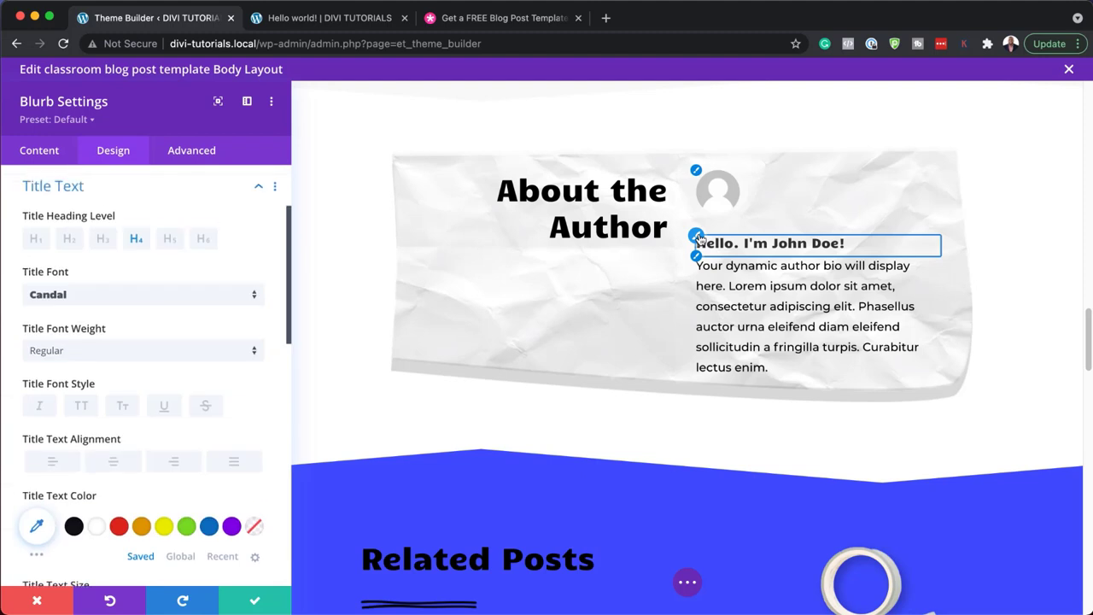
click(191, 299)
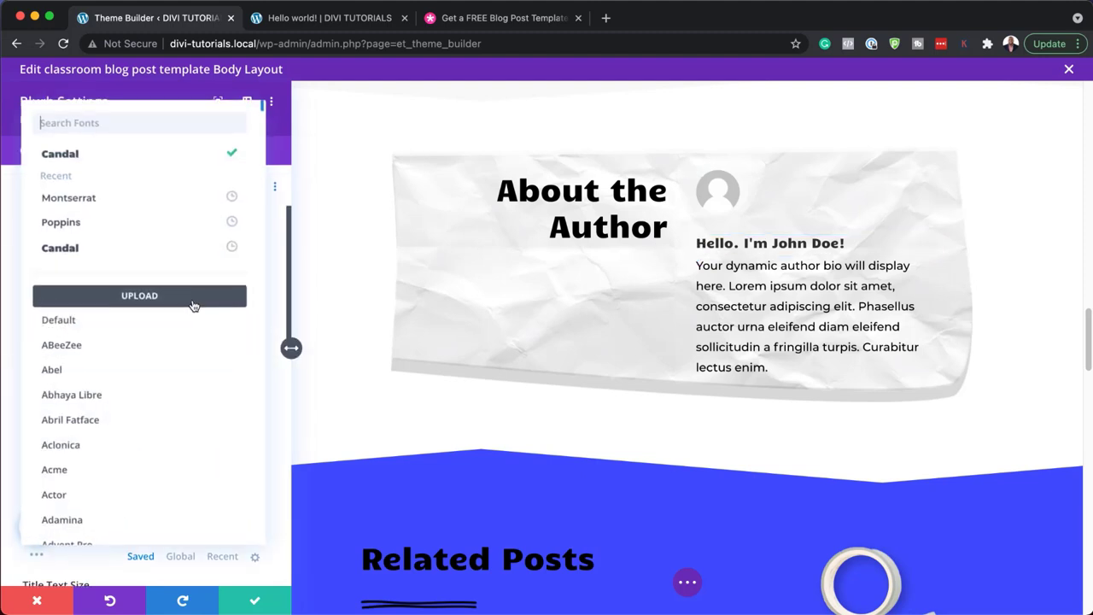
click(149, 225)
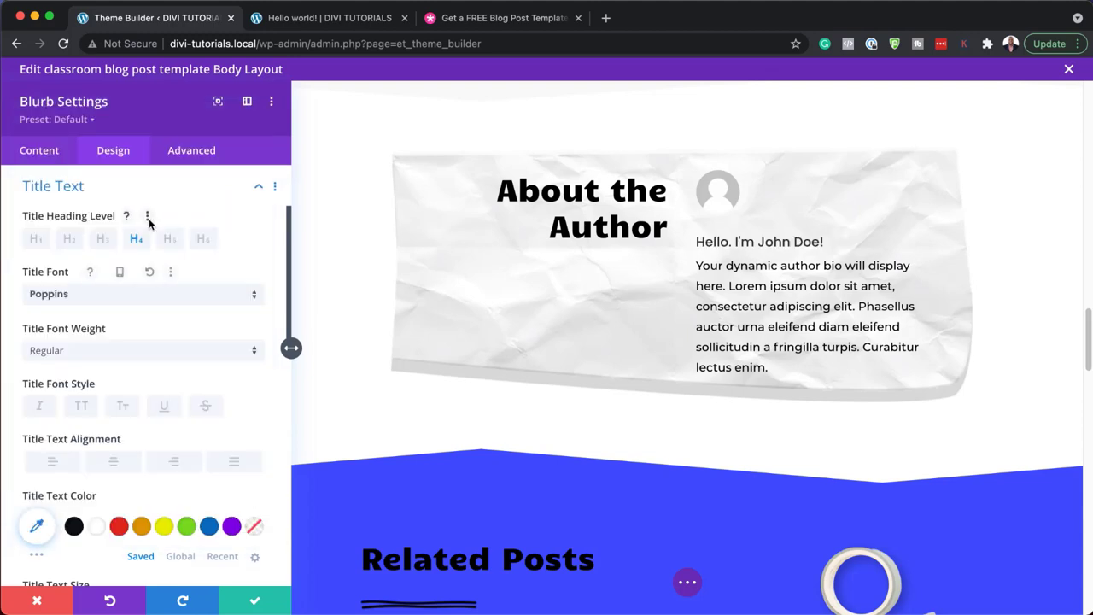
click(149, 352)
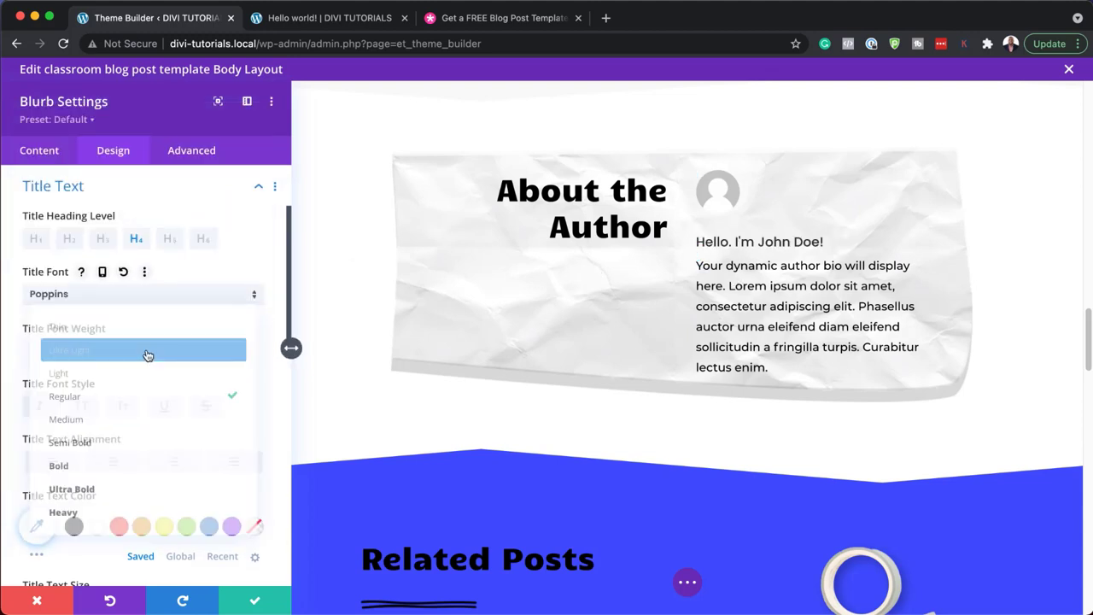
click(153, 469)
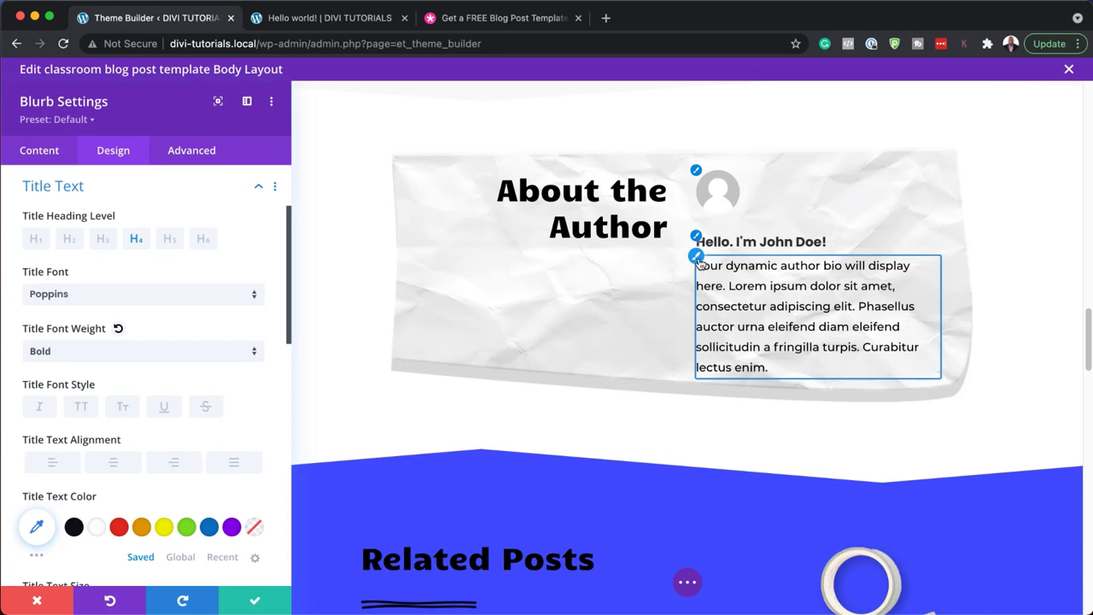
- Try Poppins purple bio text, then discard all the blurb changes
click(697, 257)
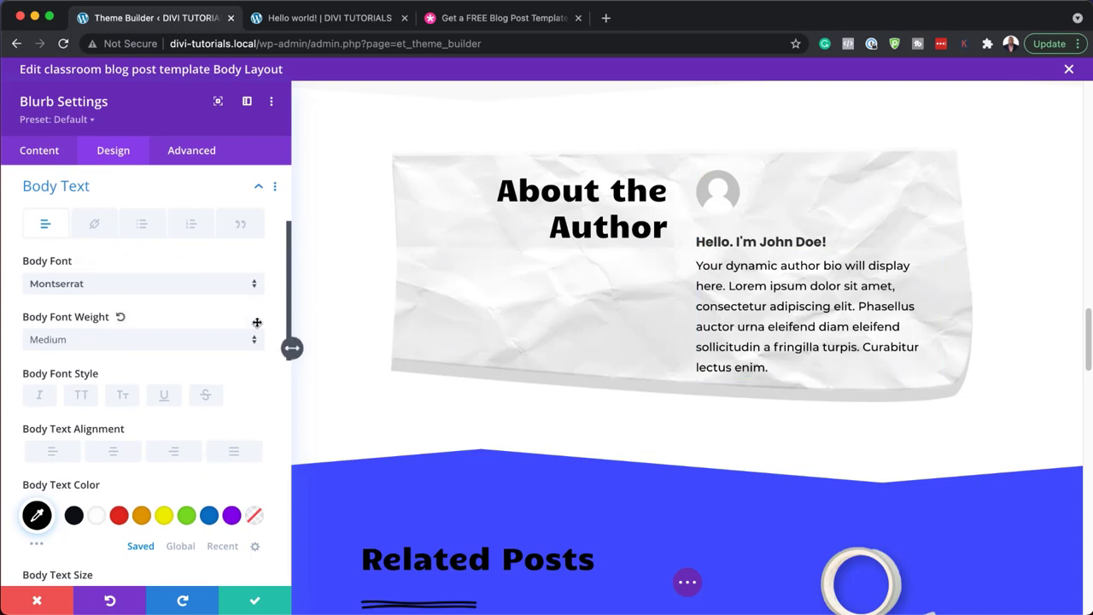
click(201, 289)
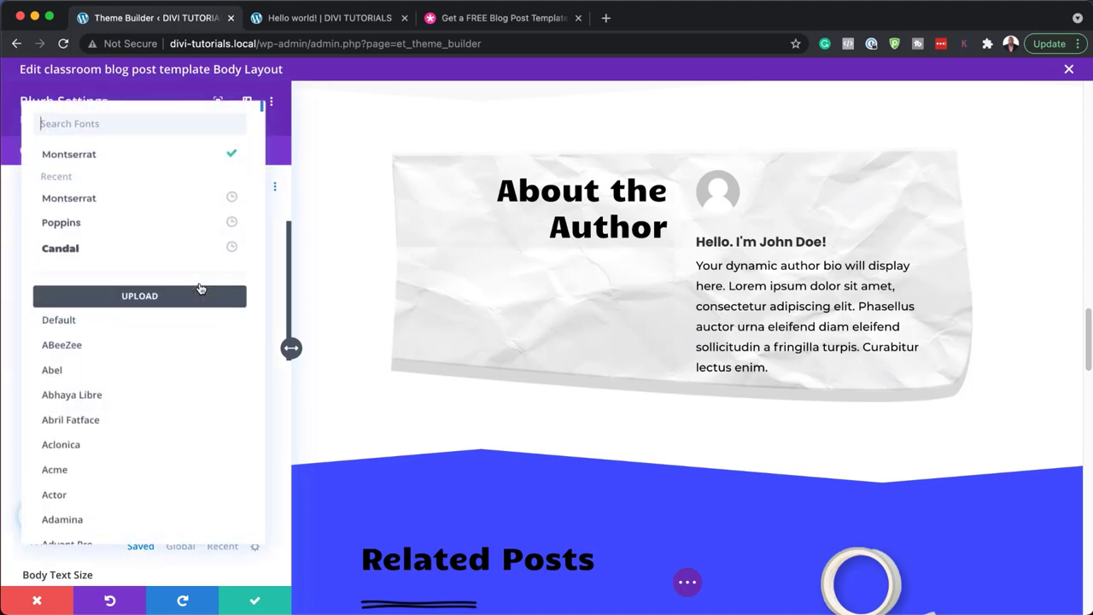
click(168, 228)
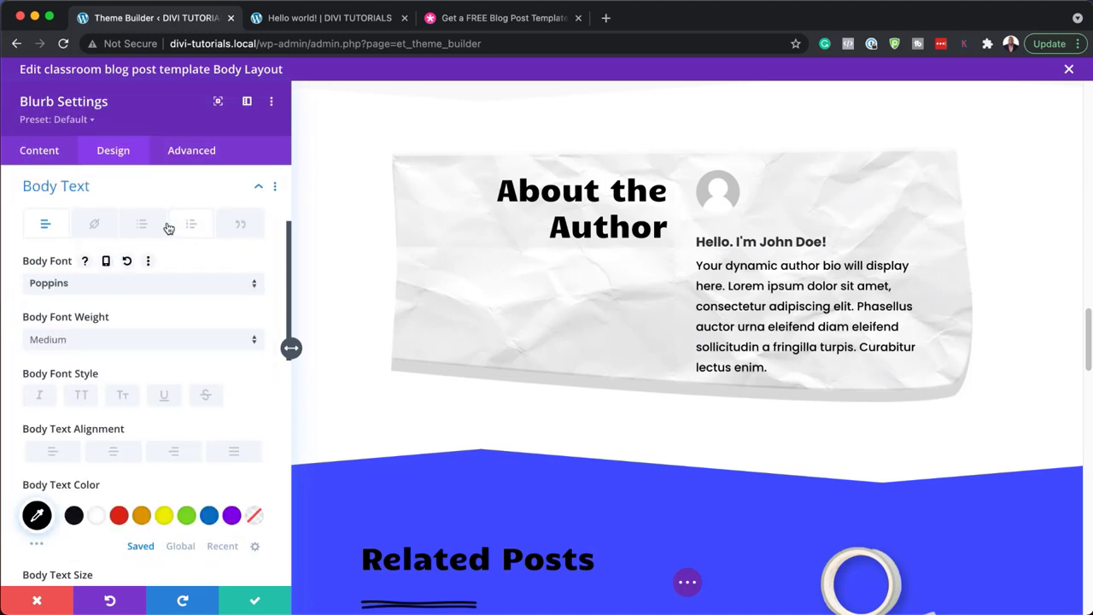
click(232, 516)
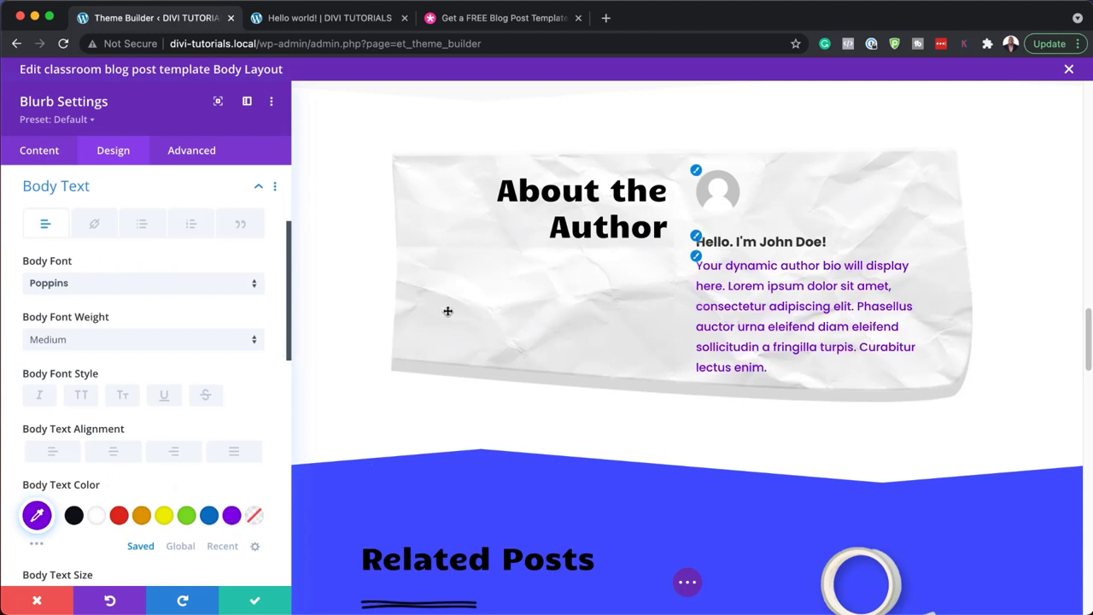
scroll(237, 403, down, 5)
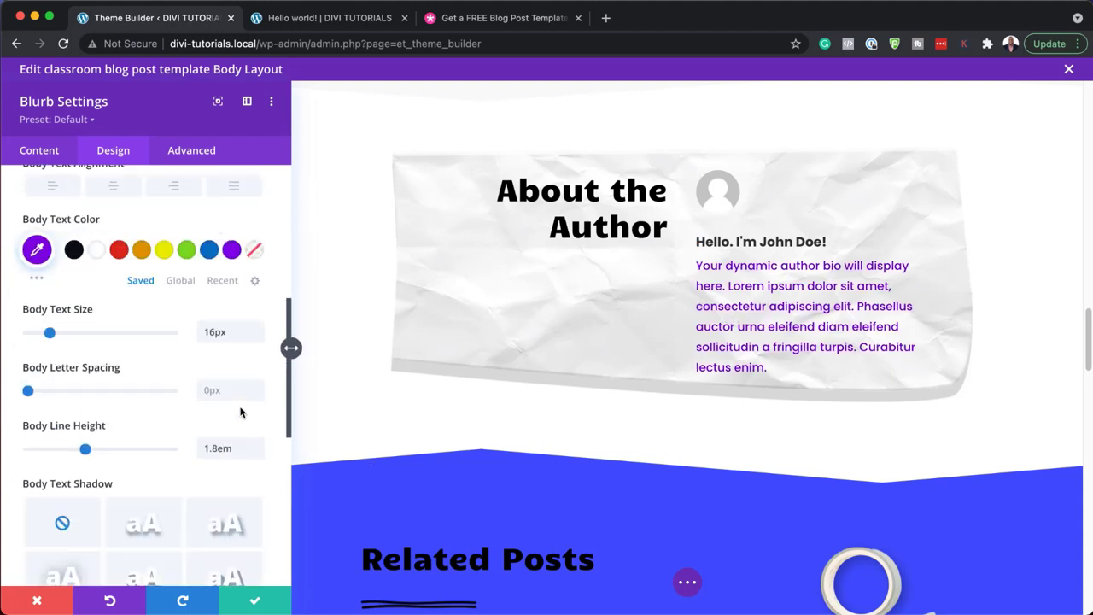
scroll(242, 380, up, 7)
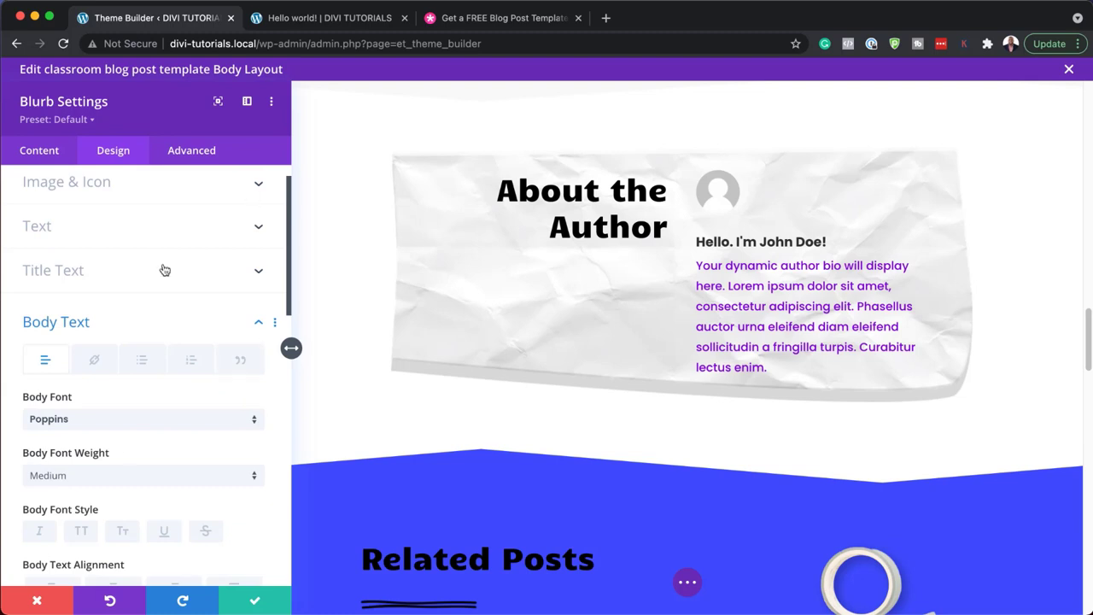
click(37, 599)
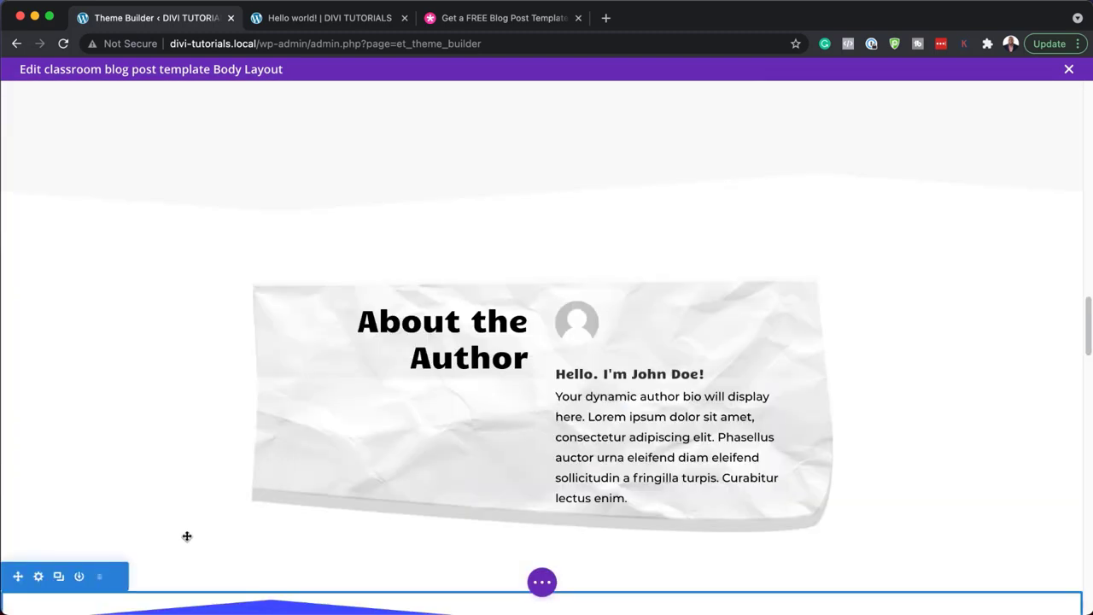
scroll(187, 537, down, 10)
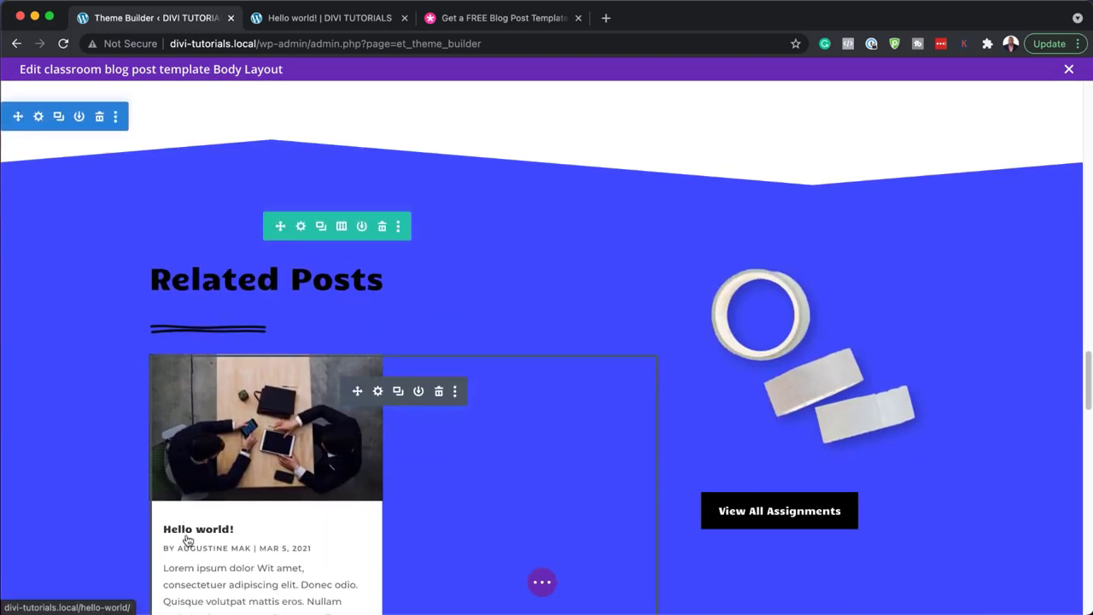
scroll(187, 540, down, 3)
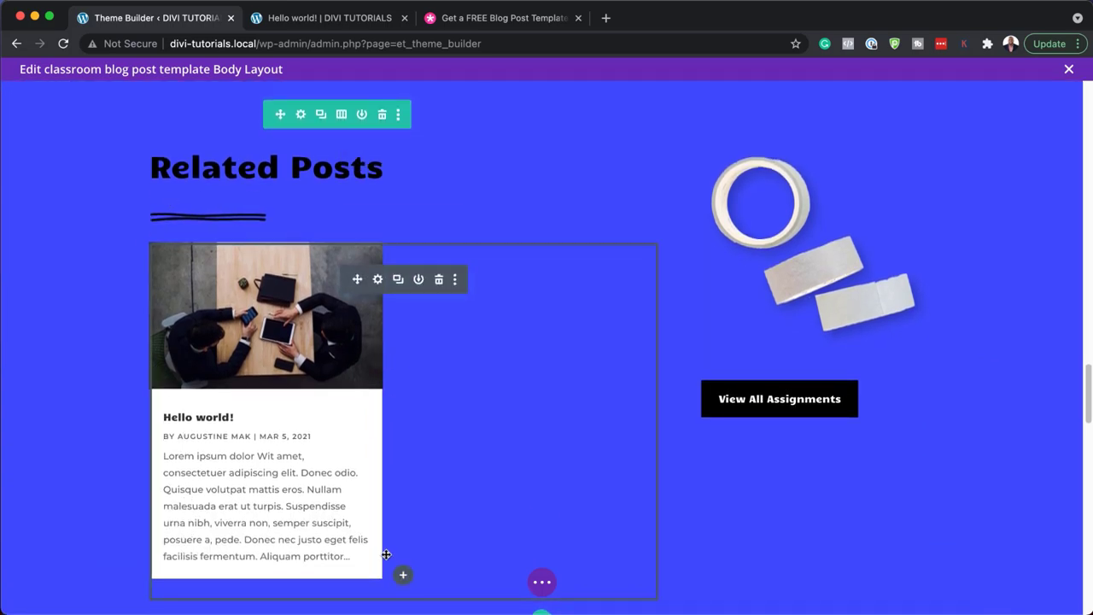
scroll(434, 563, up, 3)
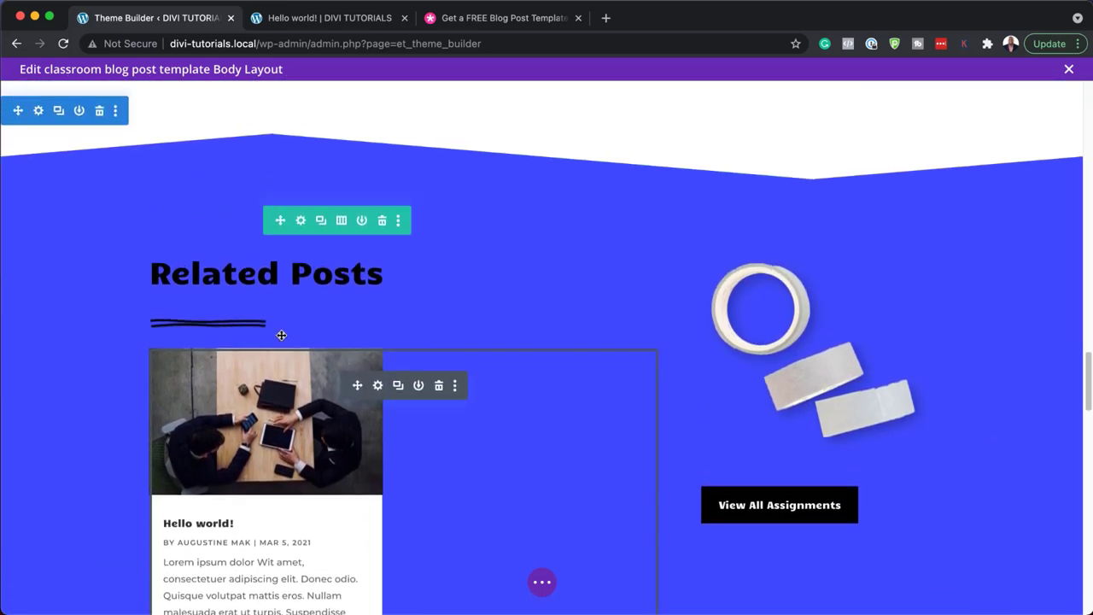
click(39, 111)
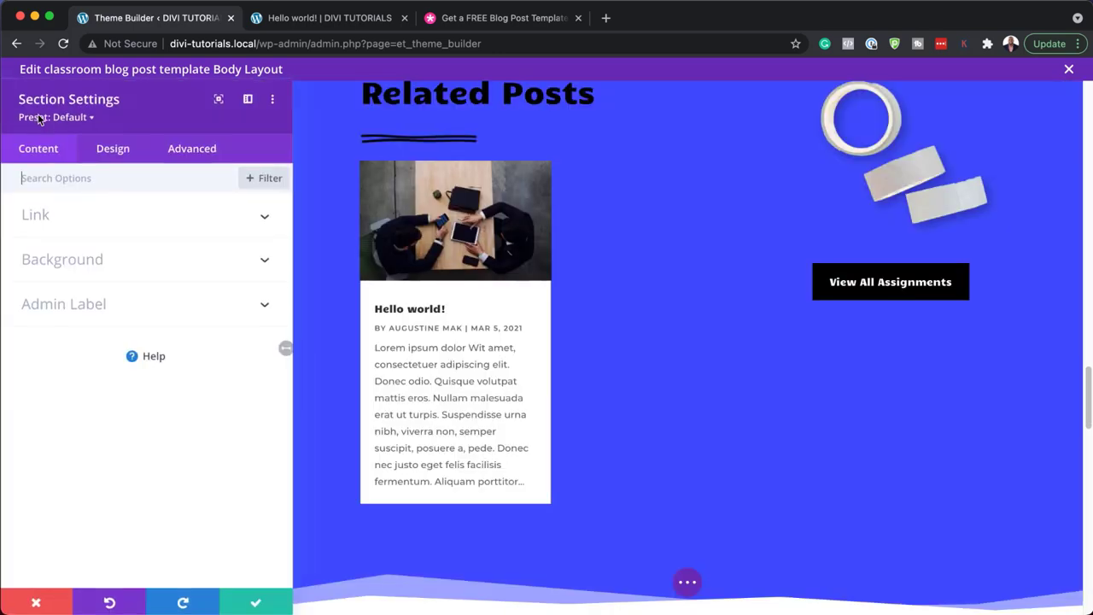
click(85, 269)
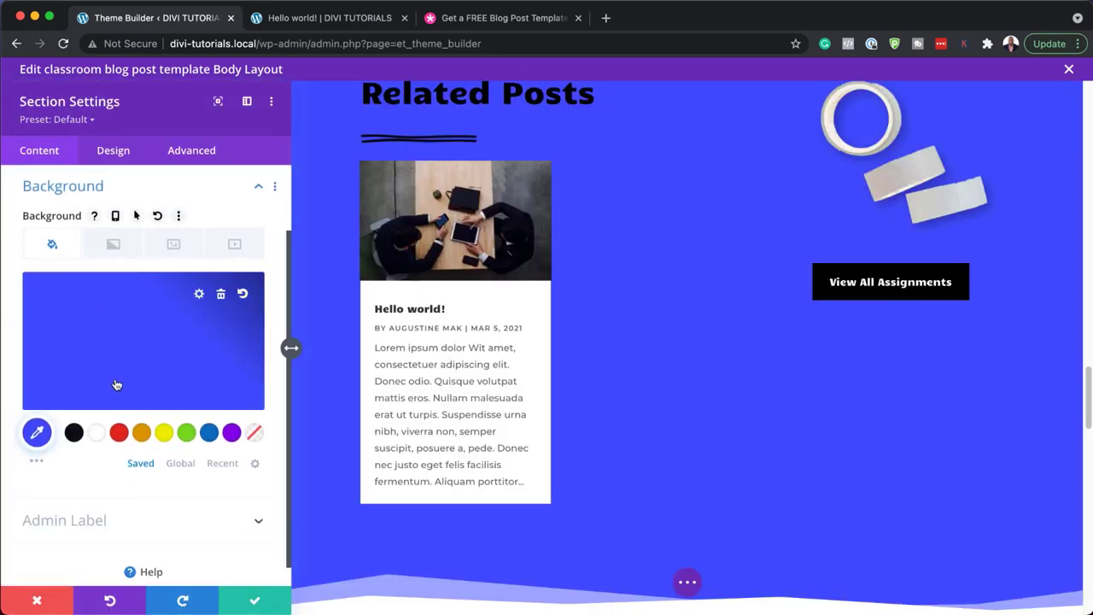
click(79, 341)
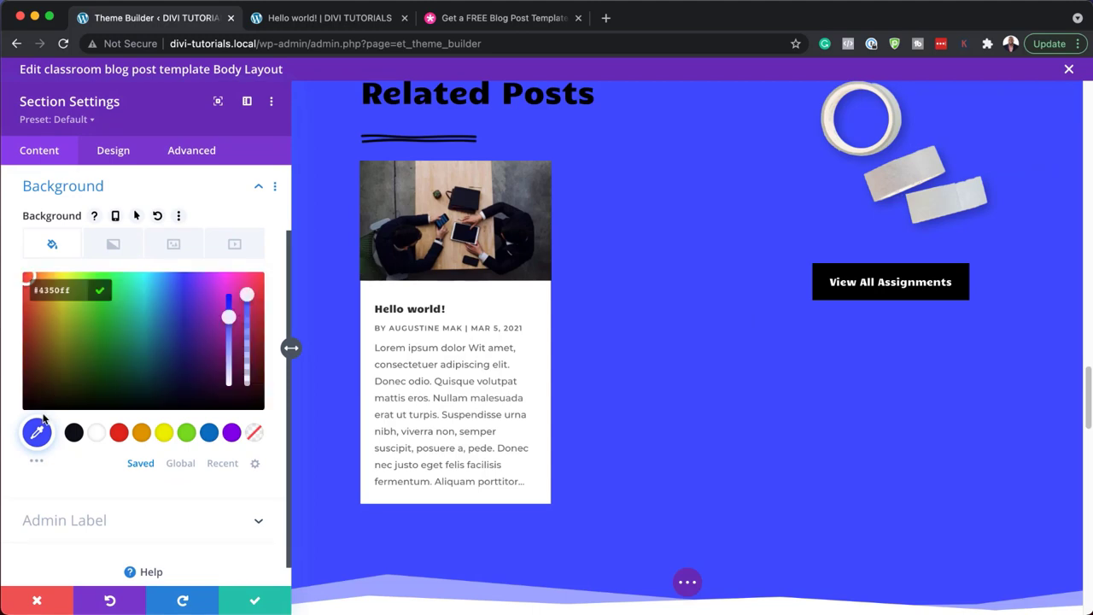
click(188, 369)
drag(188, 370, 164, 384)
scroll(642, 475, up, 3)
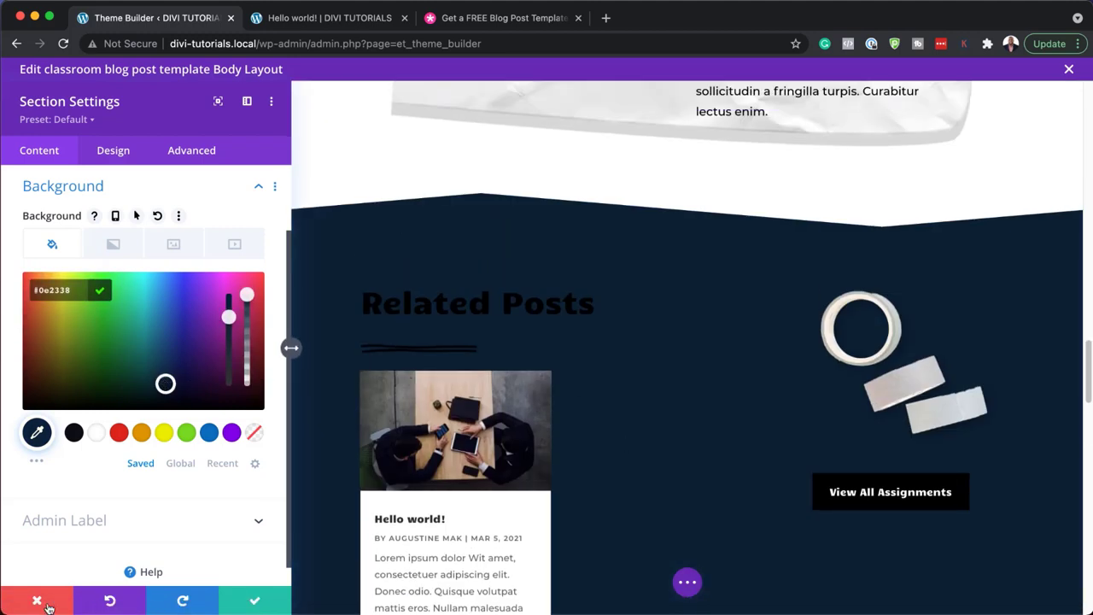
click(164, 250)
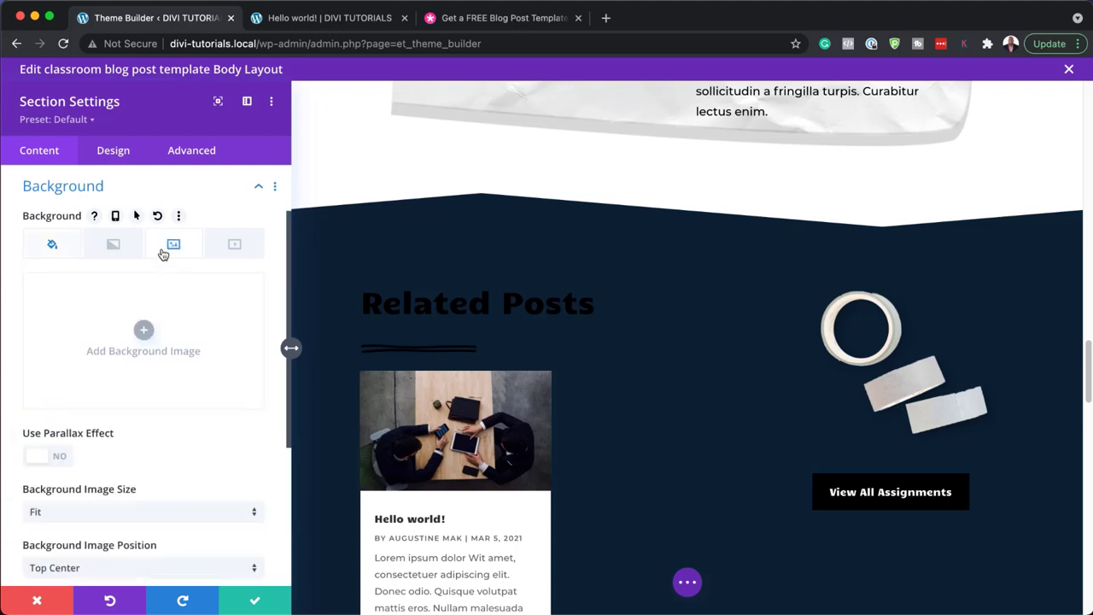
click(60, 602)
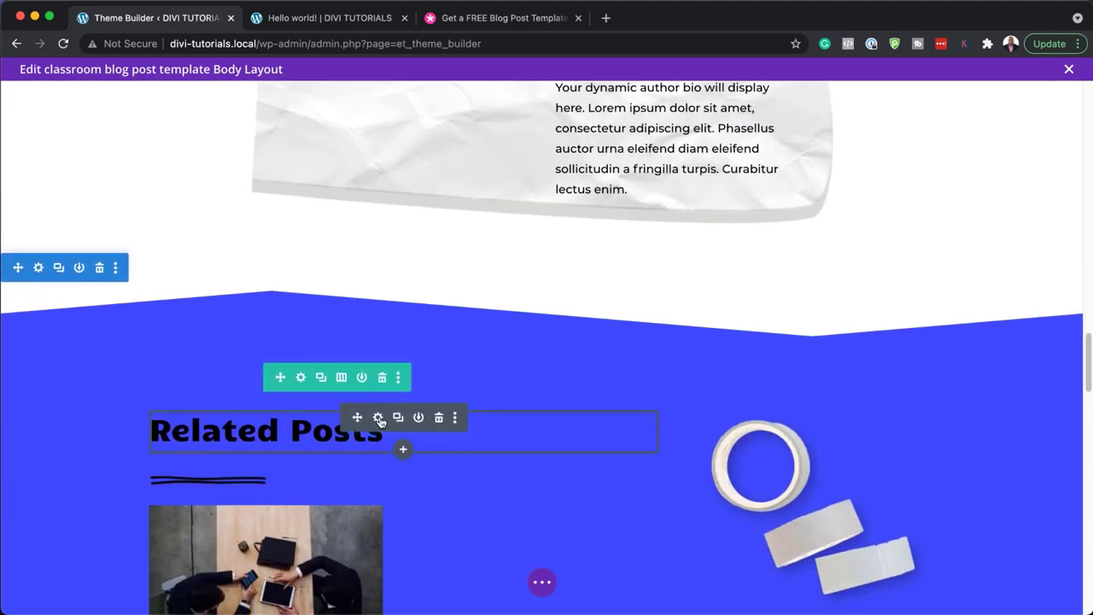
click(378, 417)
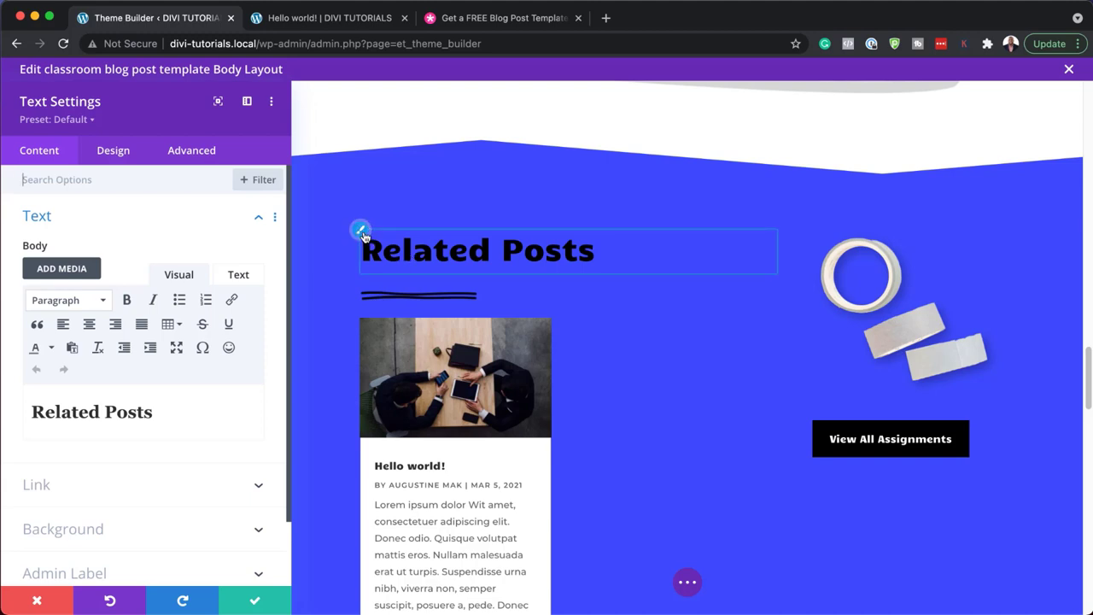
click(363, 233)
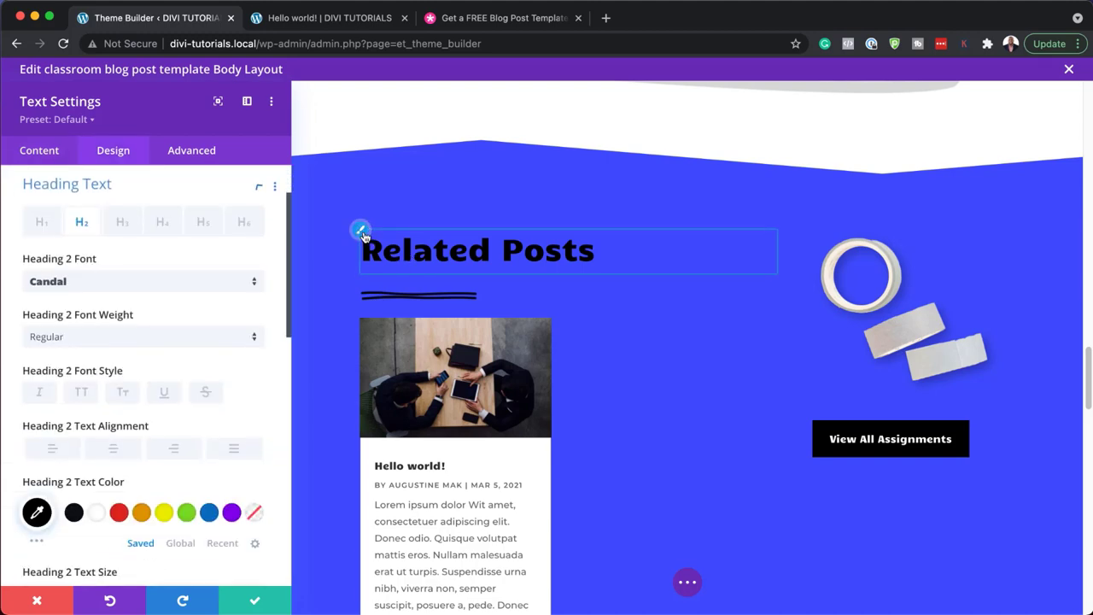
click(102, 287)
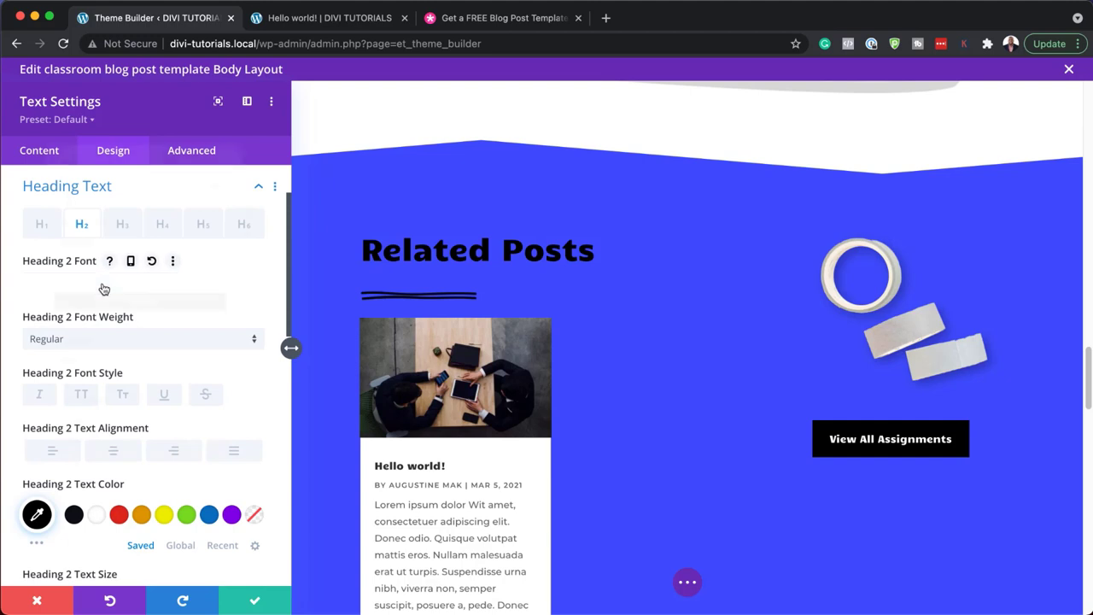
click(110, 225)
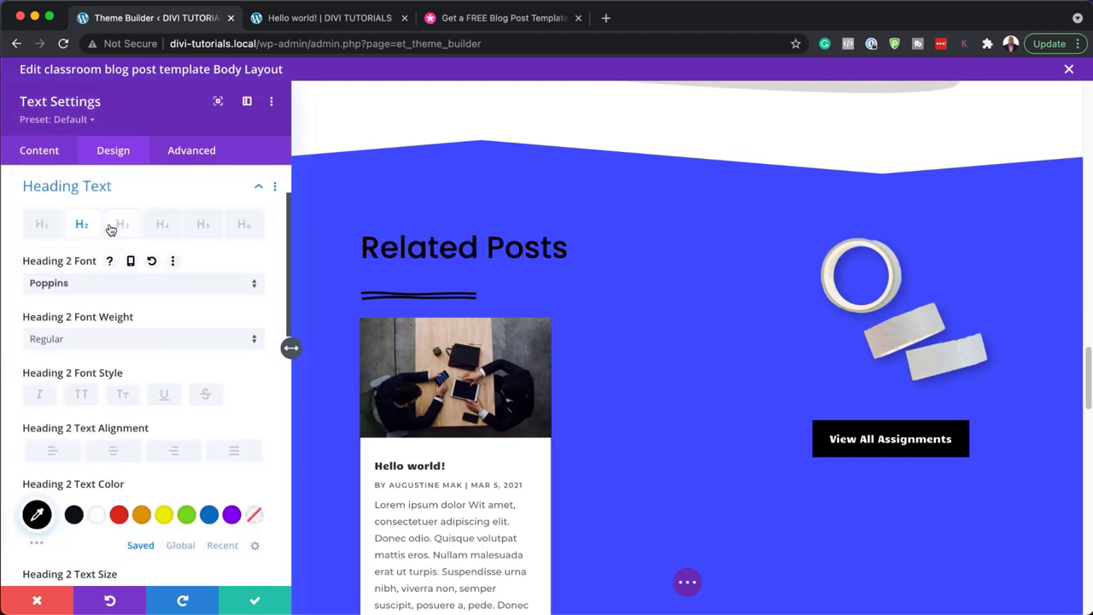
click(95, 515)
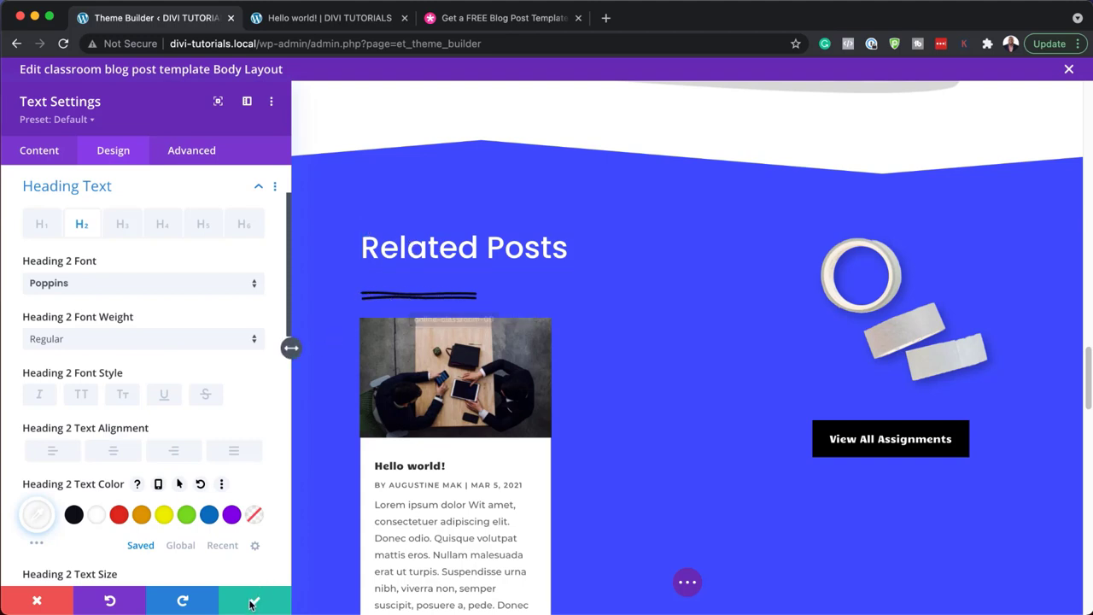
click(45, 603)
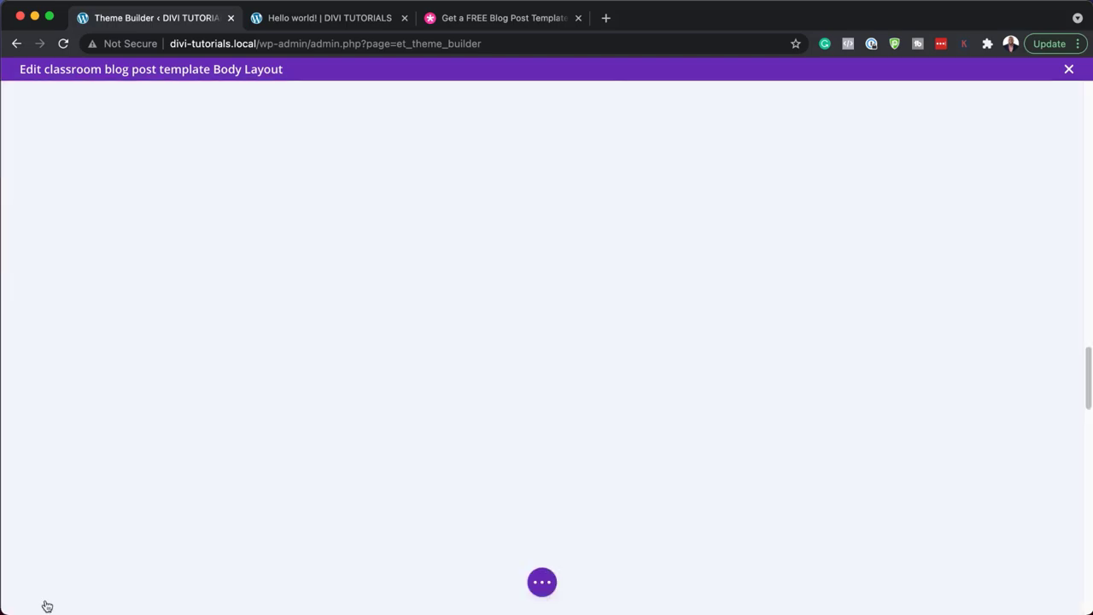
scroll(316, 496, down, 10)
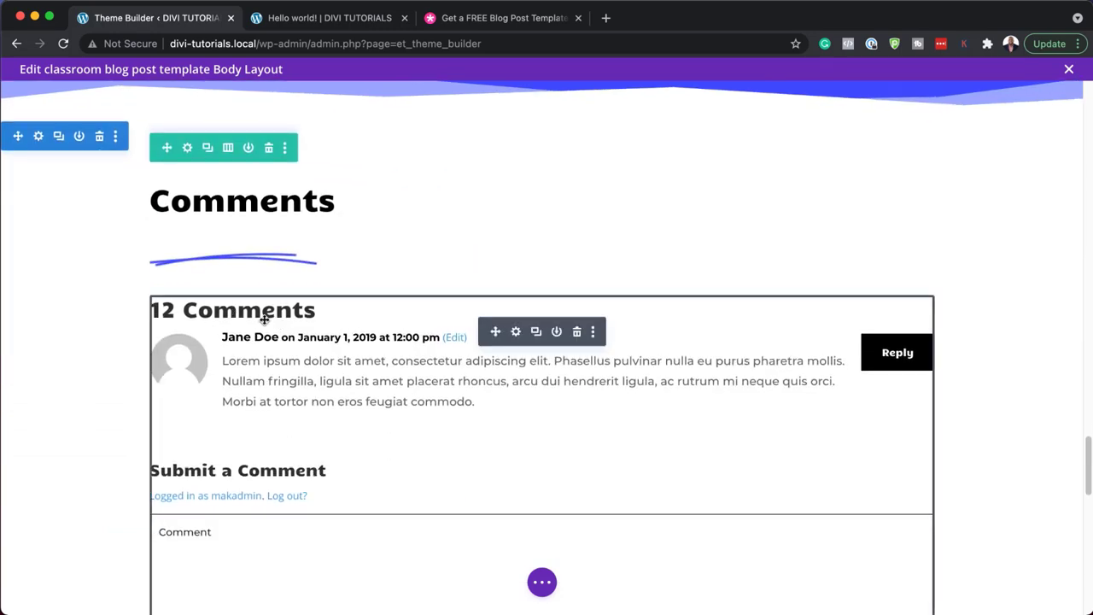
click(517, 333)
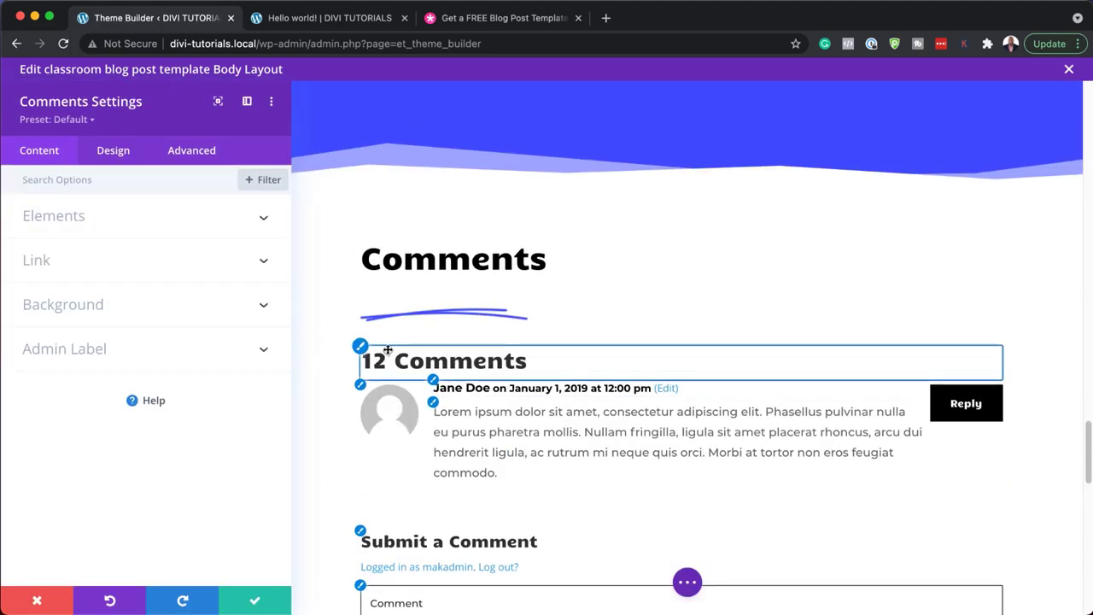
click(361, 349)
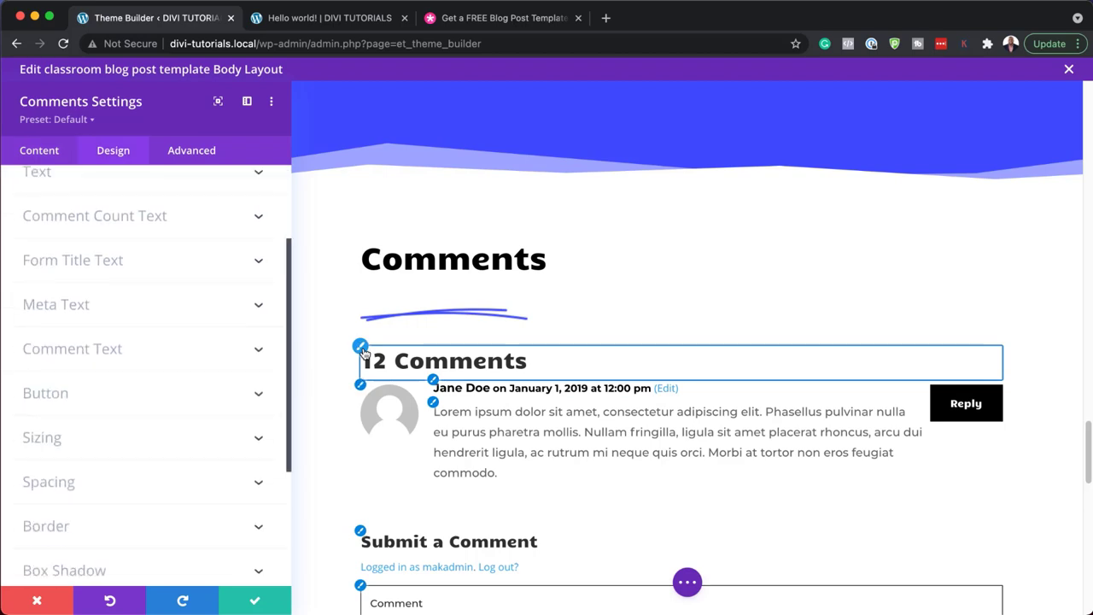
click(142, 553)
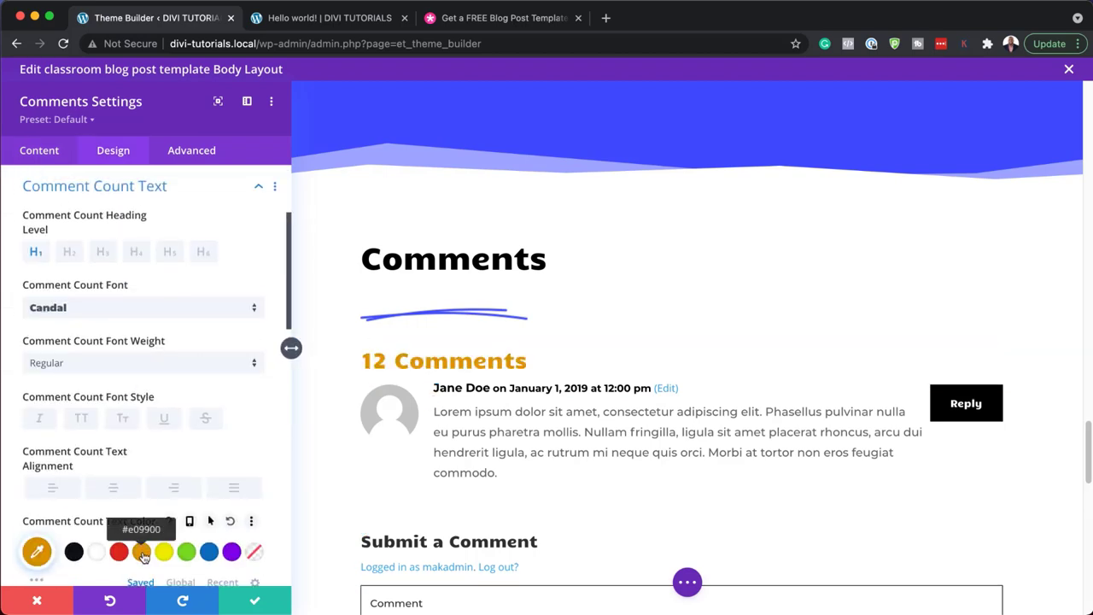
click(211, 553)
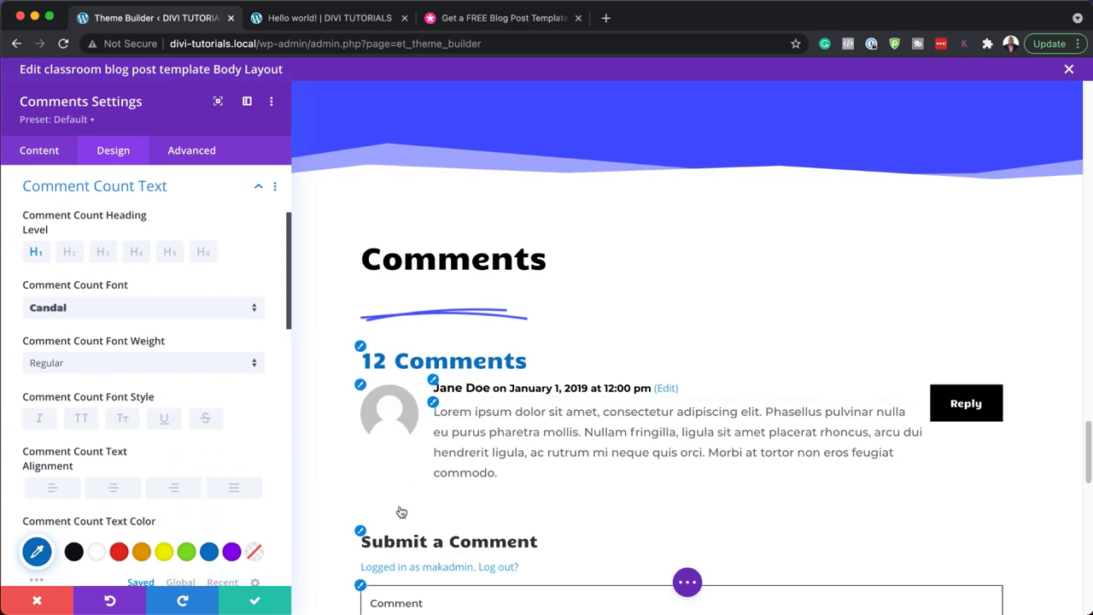
scroll(393, 531, down, 1)
click(37, 600)
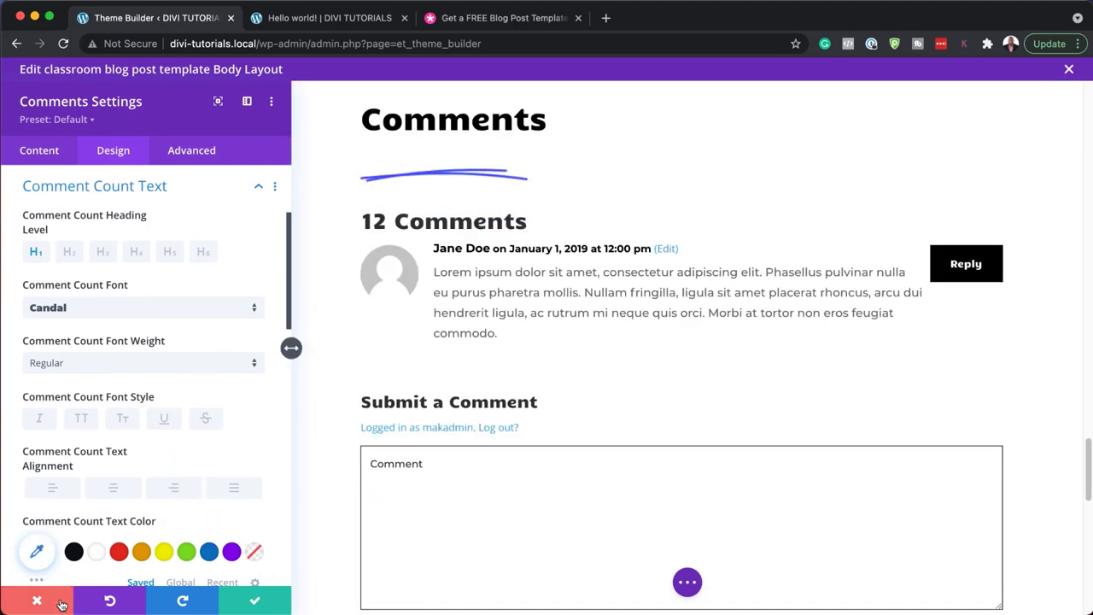
- Format the Keep in Touch newsletter text as Heading 2
scroll(458, 473, down, 15)
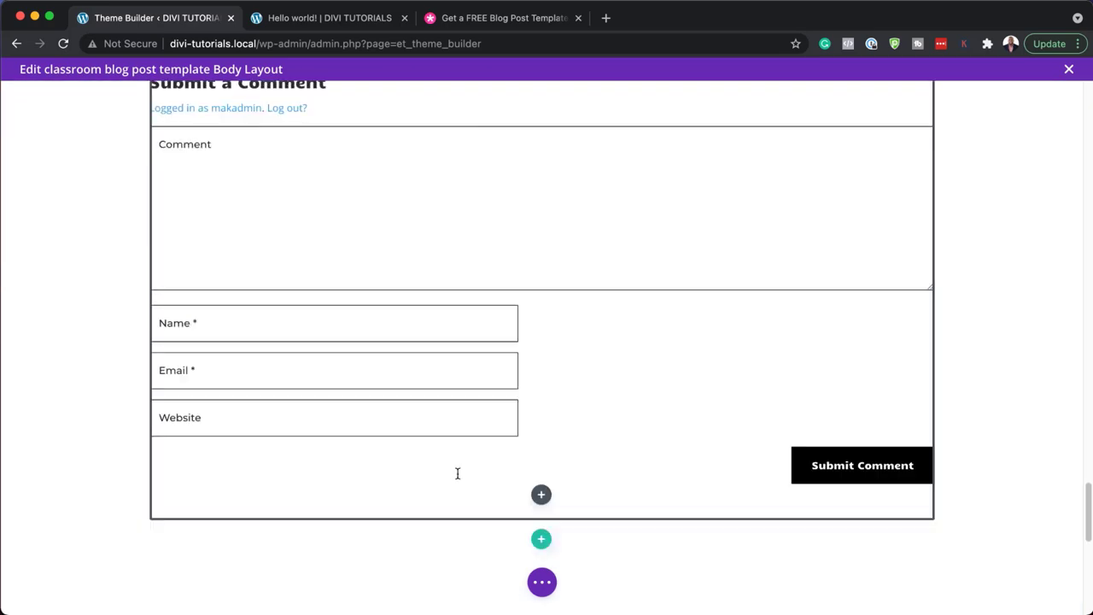
scroll(457, 472, down, 6)
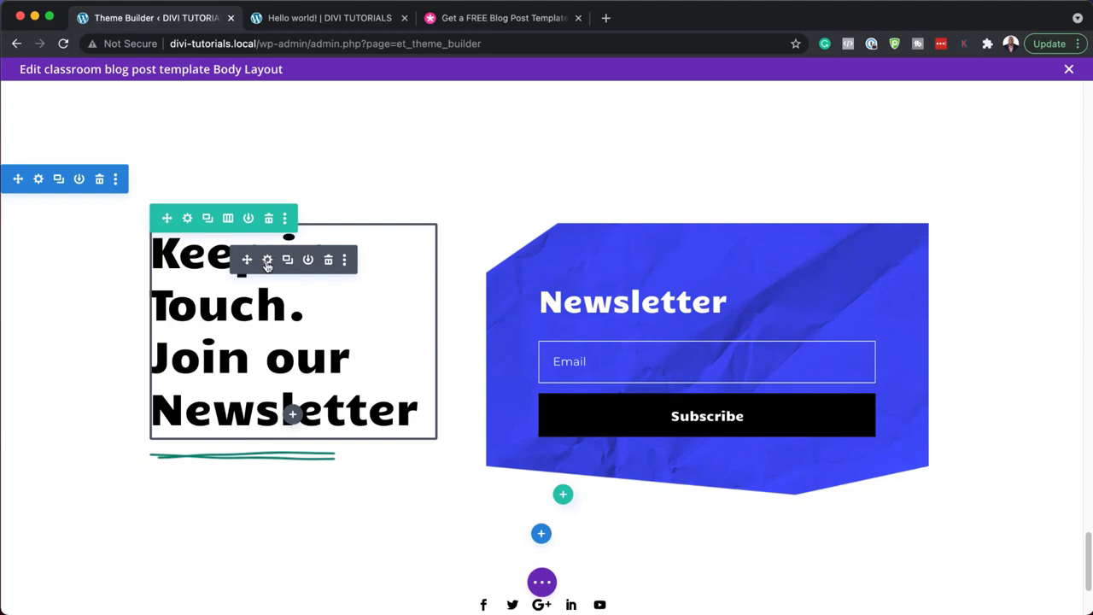
click(267, 261)
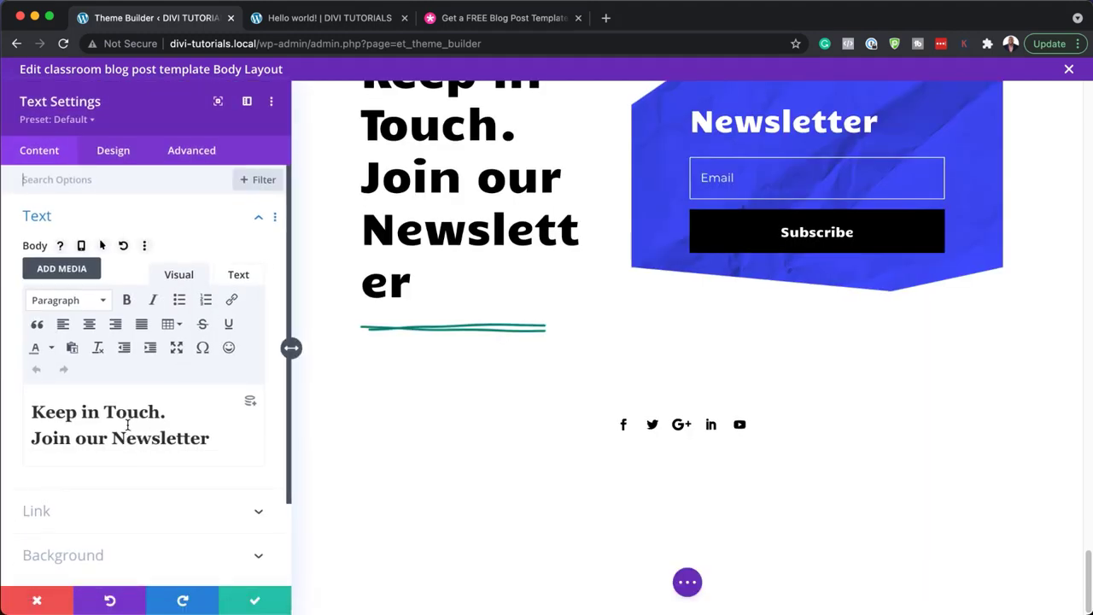
click(140, 414)
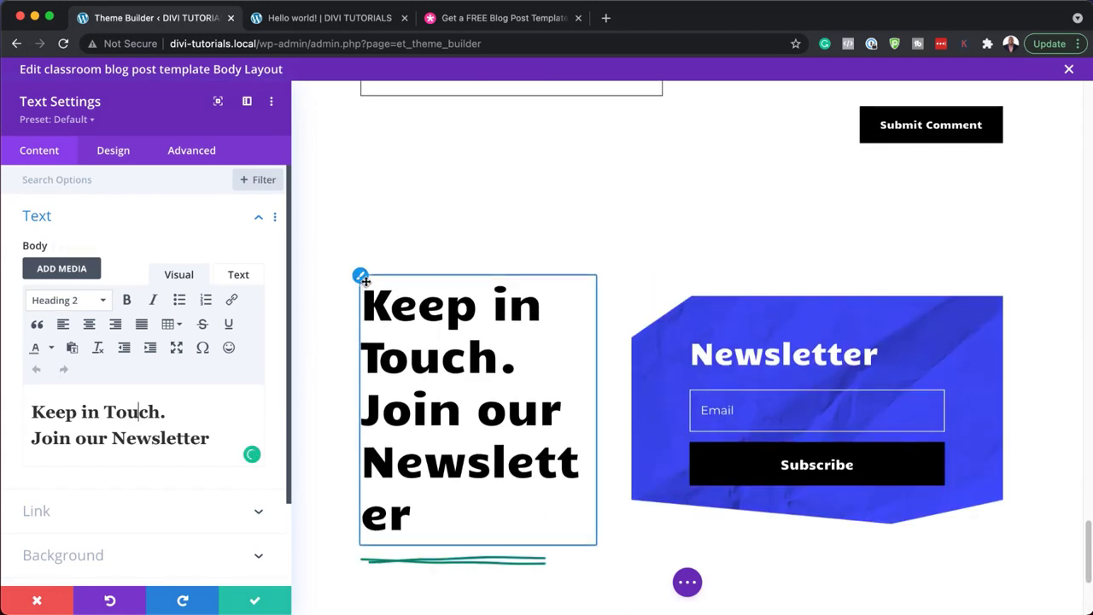
click(361, 279)
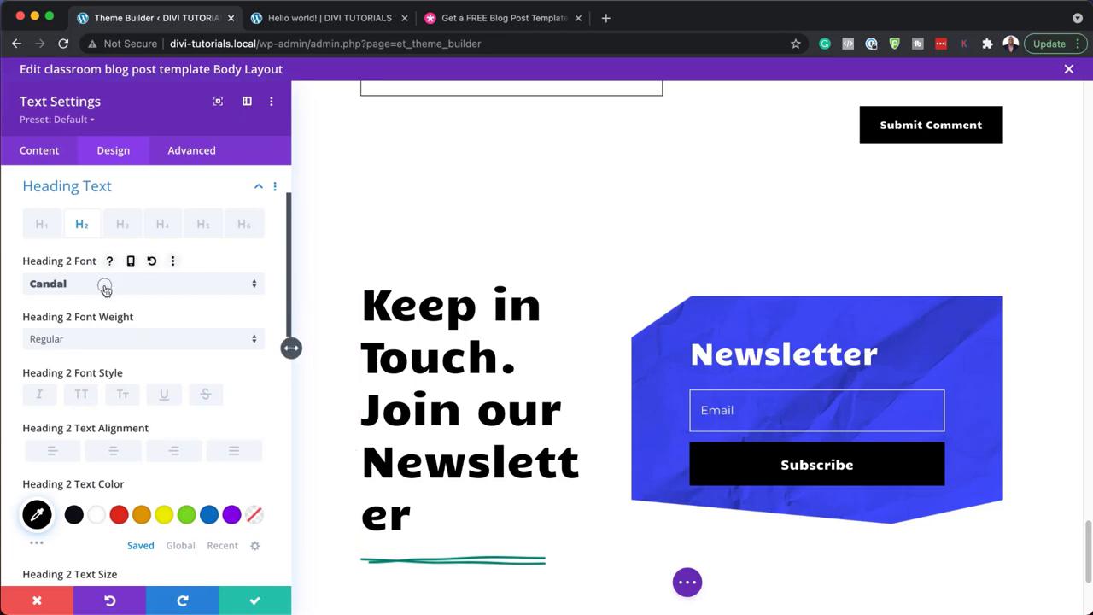
- Try Poppins Bold at 52px for the heading, then discard the changes
click(104, 288)
click(122, 227)
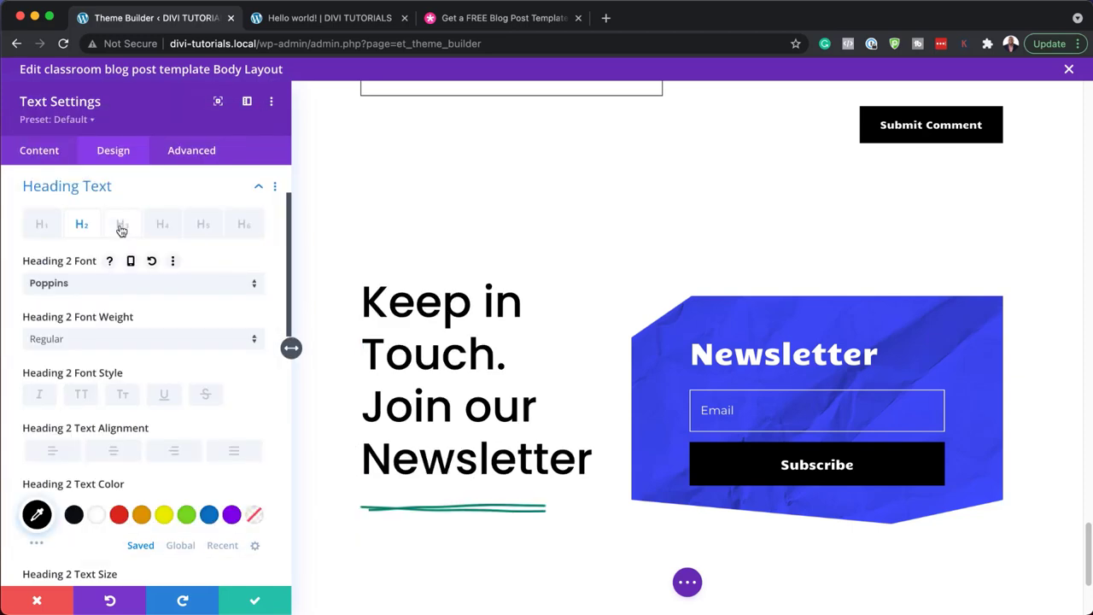
scroll(201, 436, down, 2)
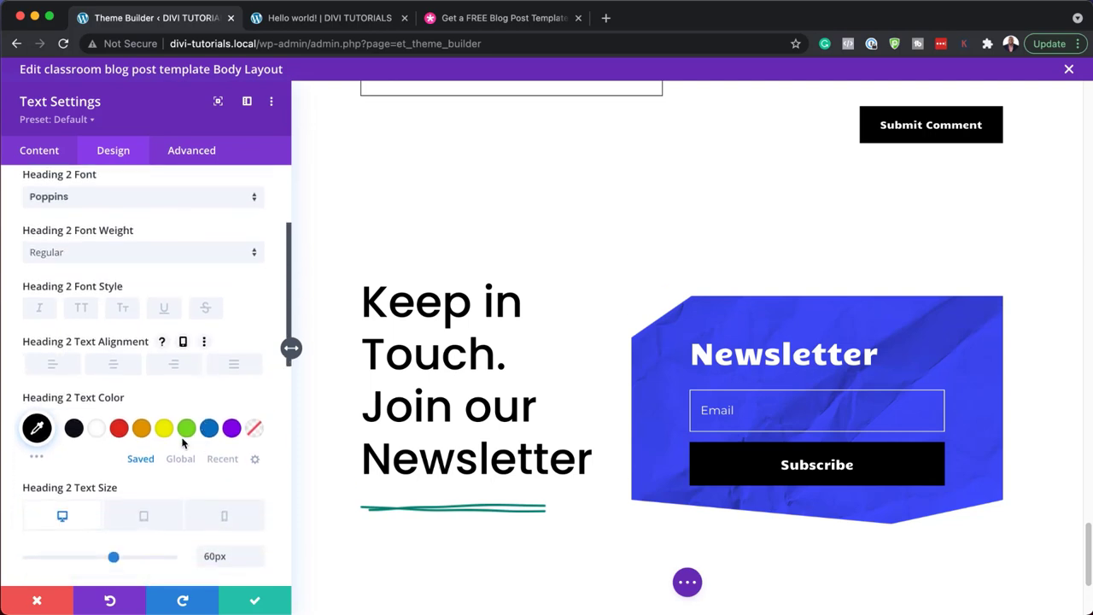
click(184, 252)
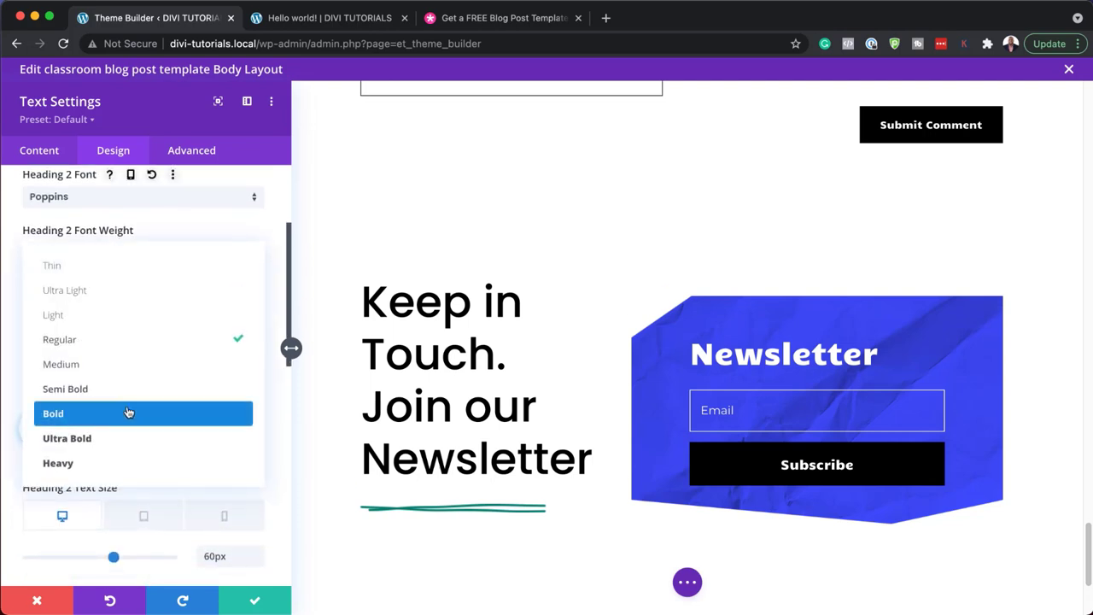
click(127, 415)
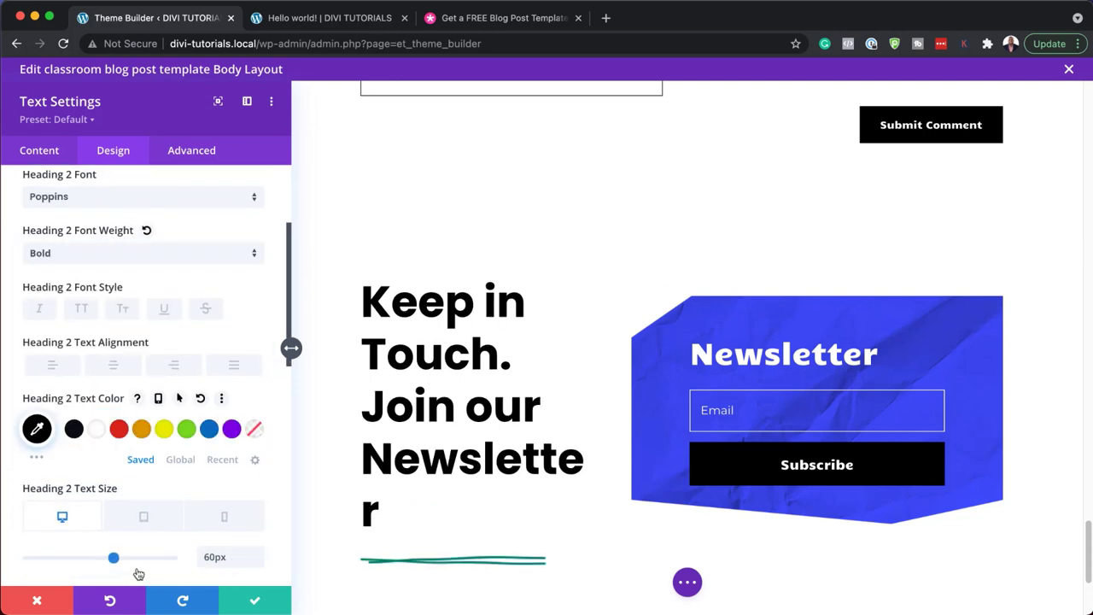
drag(113, 557, 102, 560)
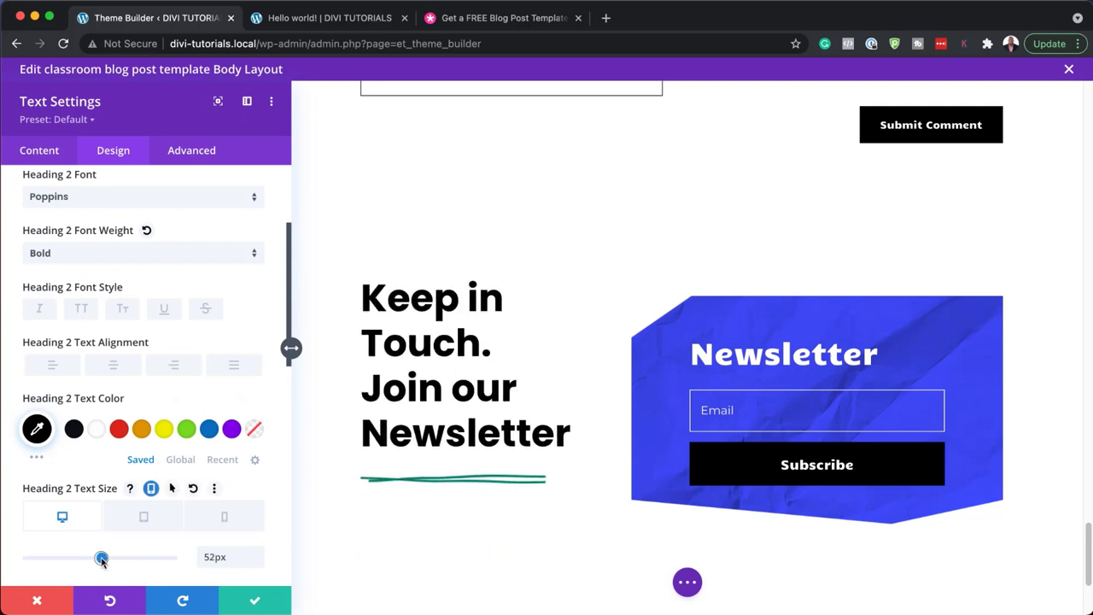
click(37, 600)
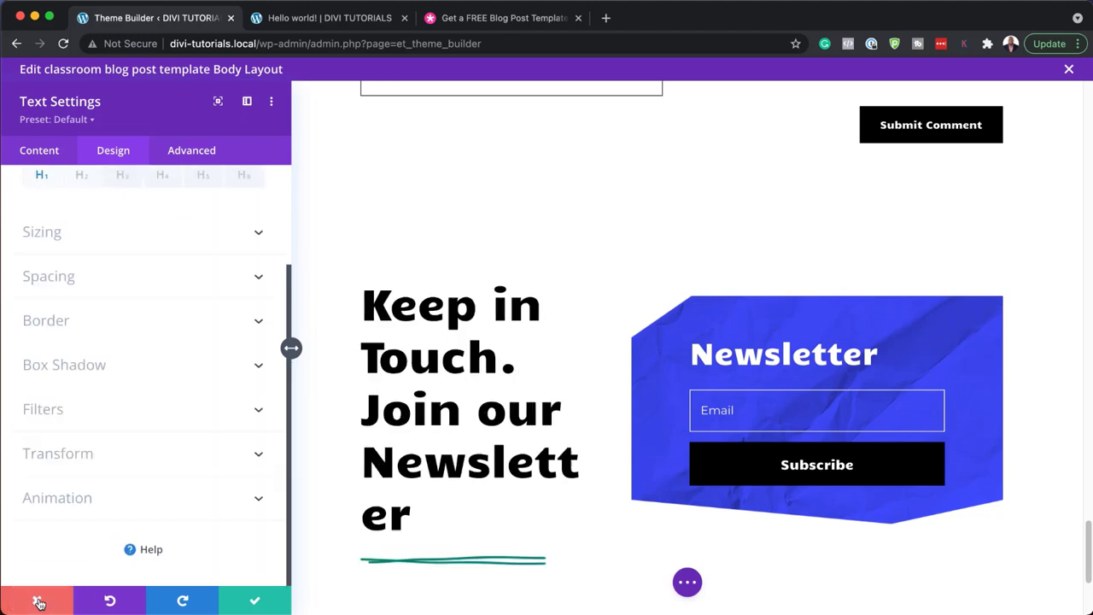
scroll(606, 465, down, 6)
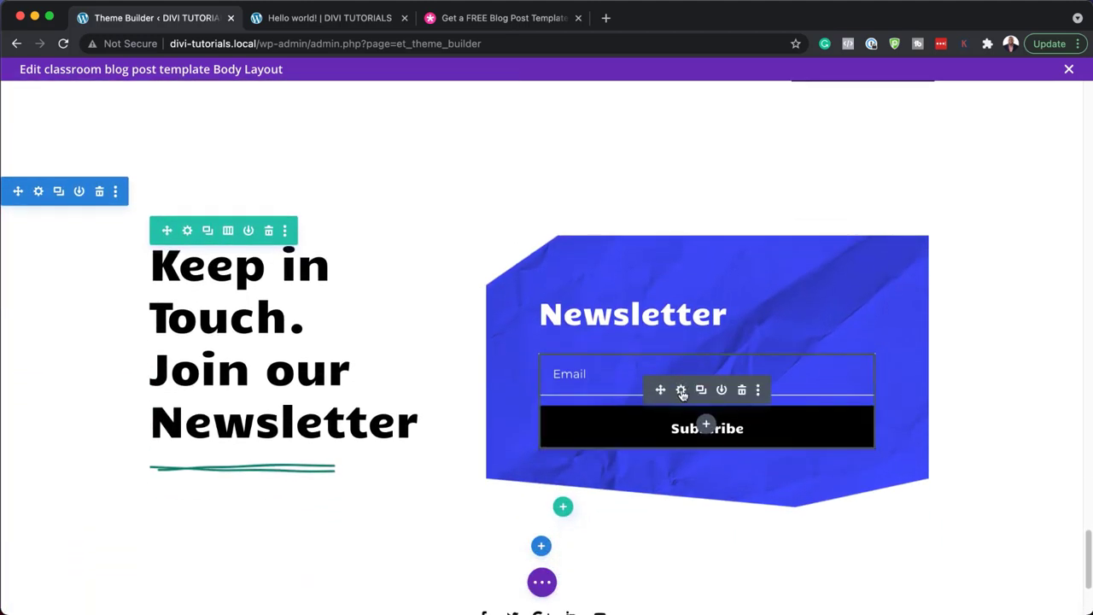
- Check the Email Optin account settings, keeping MailChimp and leaving the list unchosen
click(682, 391)
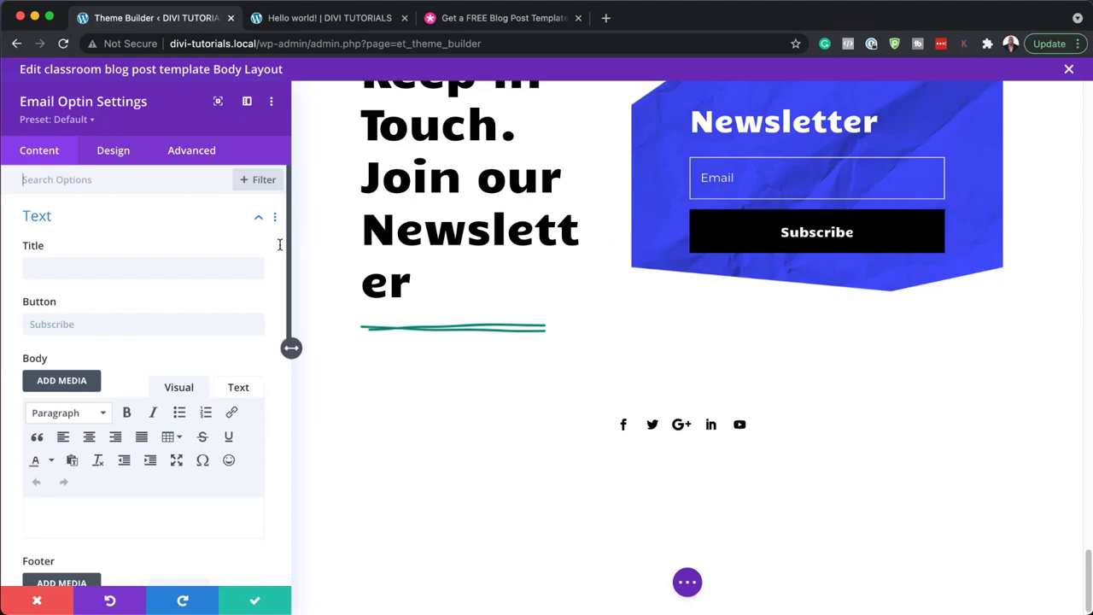
scroll(187, 341, down, 5)
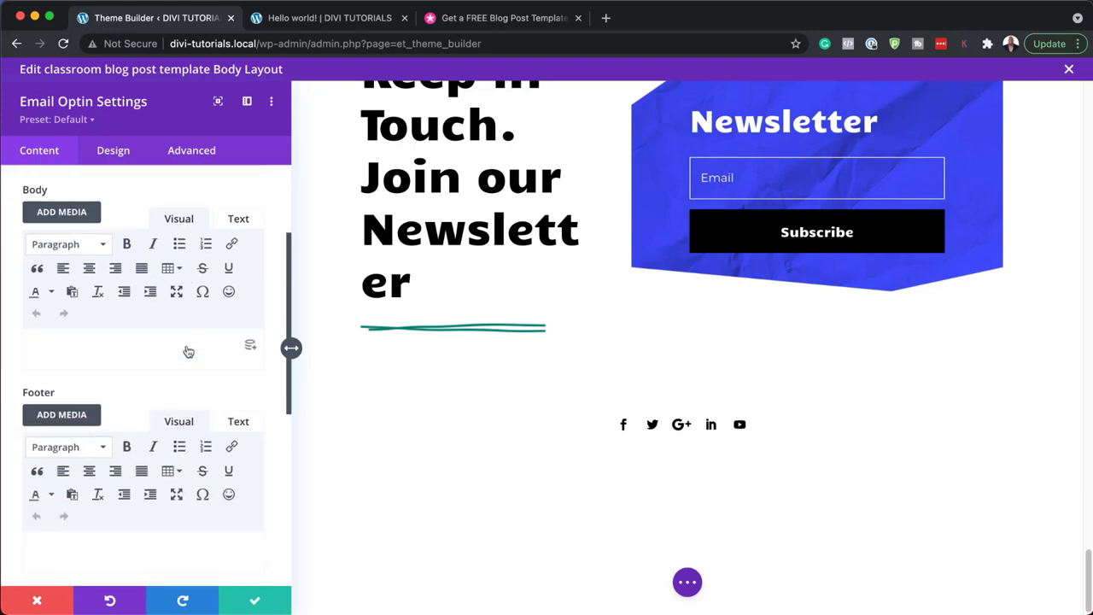
scroll(188, 352, down, 2)
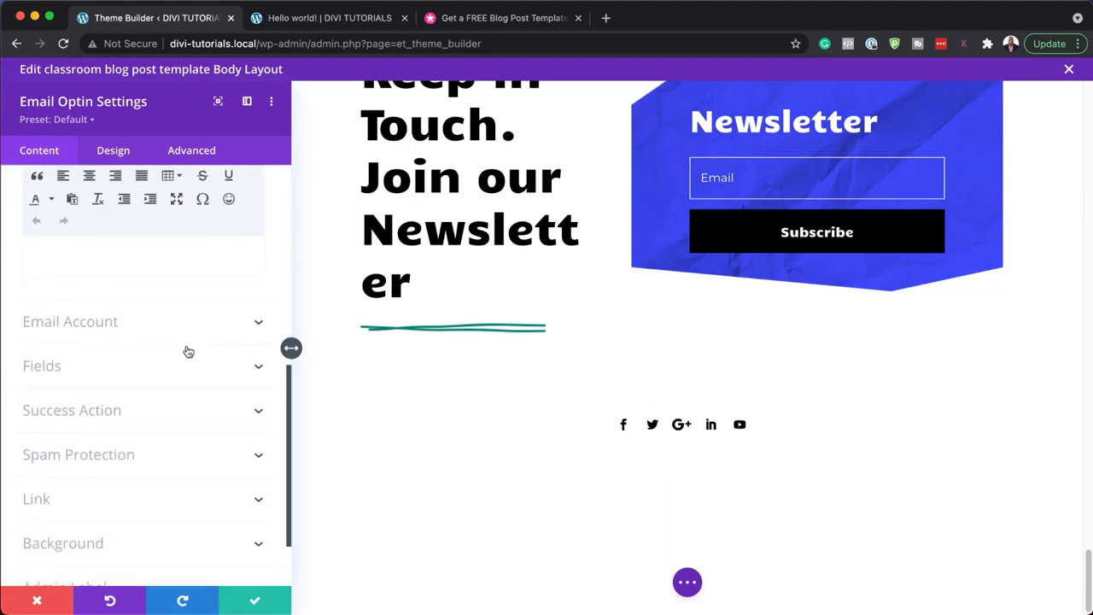
click(148, 322)
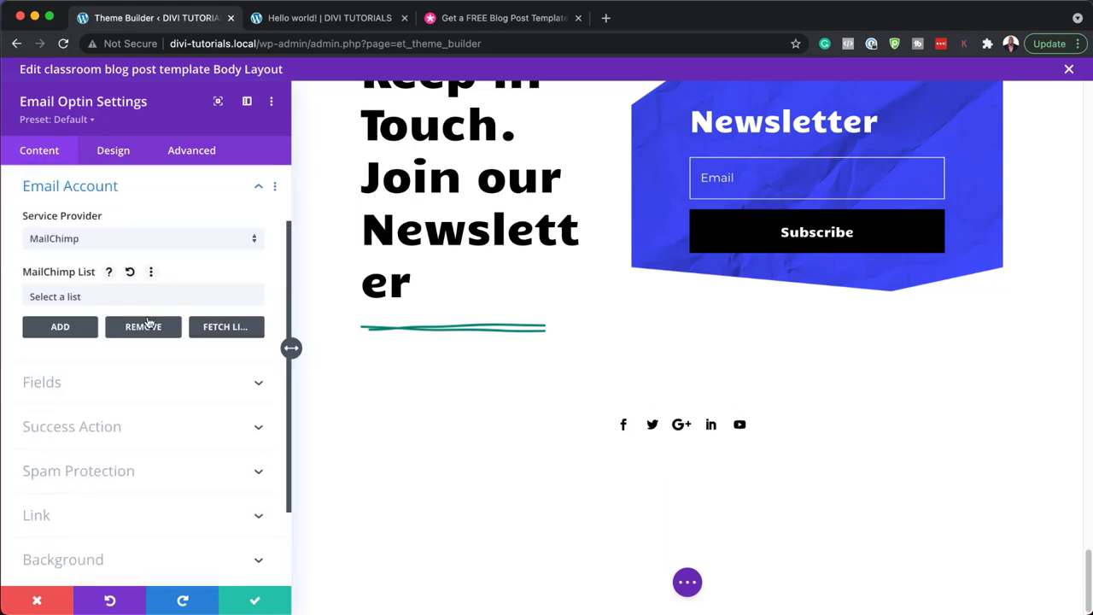
click(119, 239)
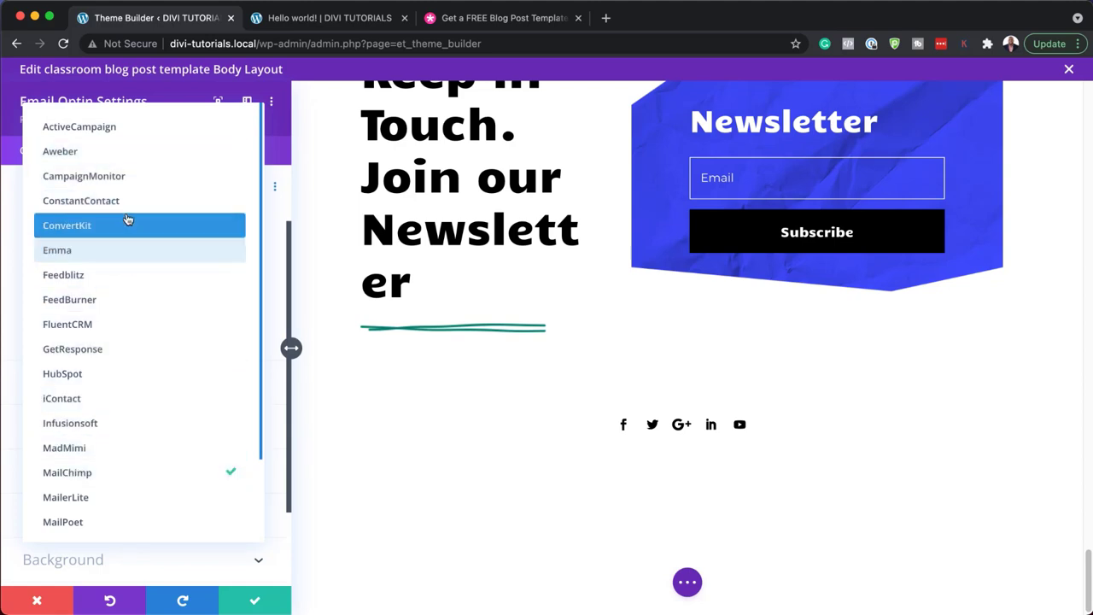
click(281, 157)
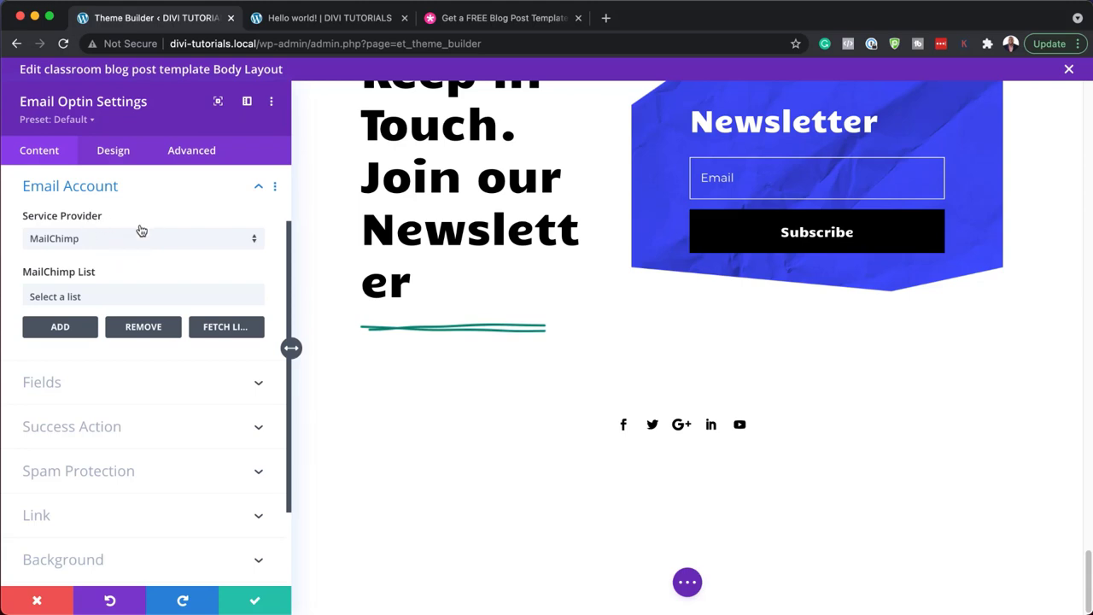
click(100, 298)
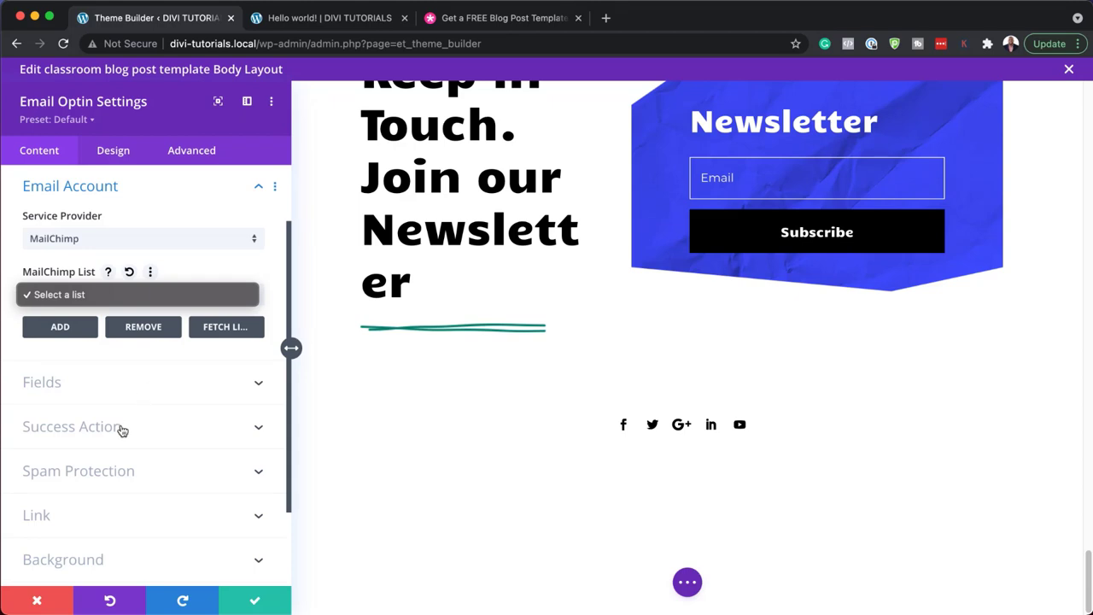
click(131, 388)
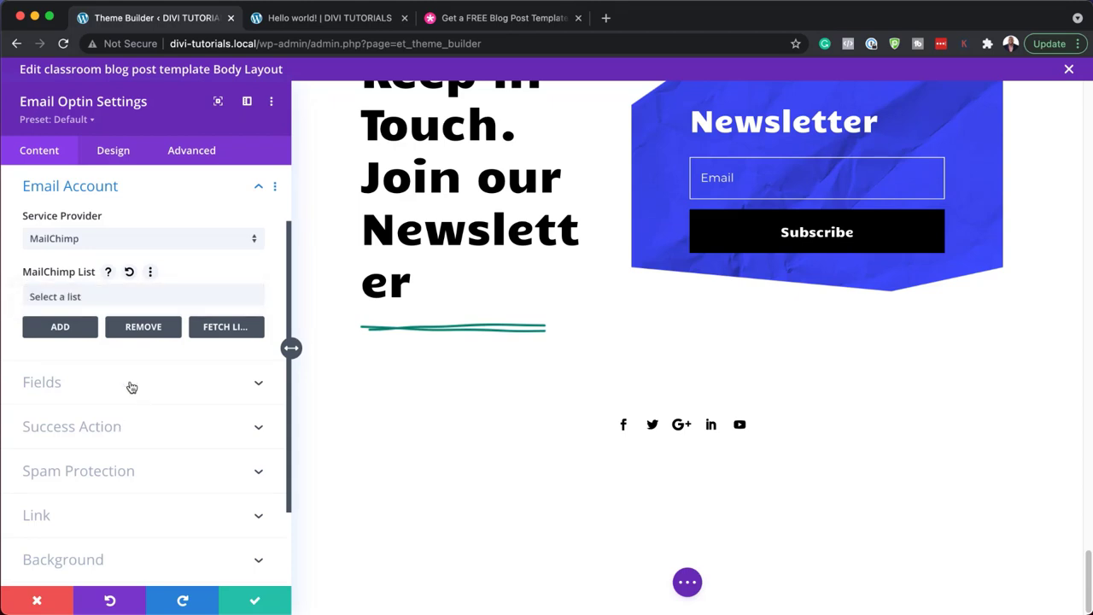
click(131, 385)
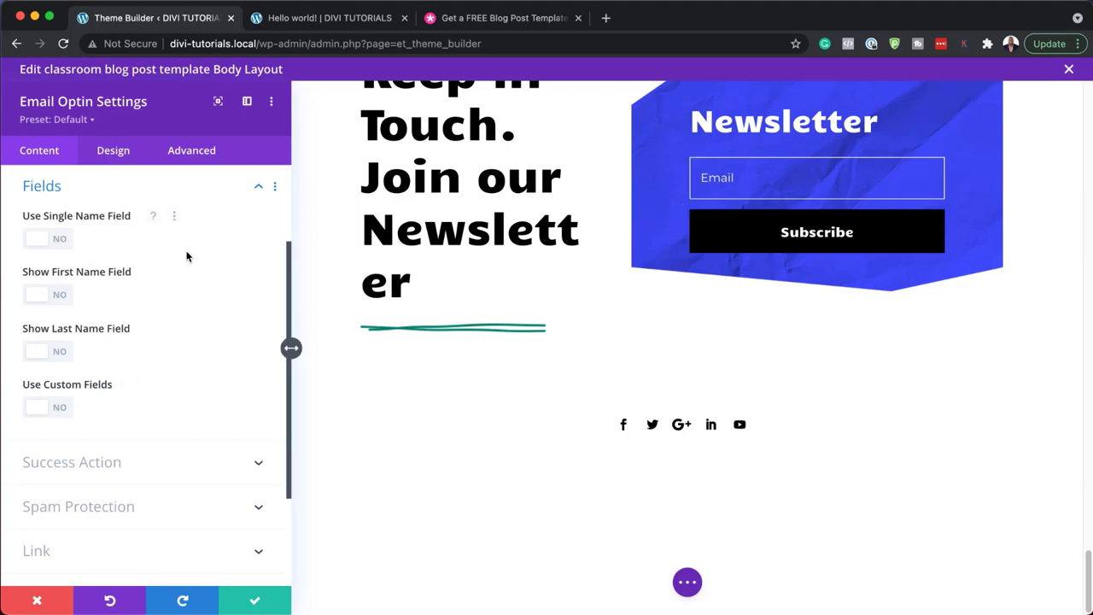
- Toggle the single Name field on and off and review the success message
click(62, 239)
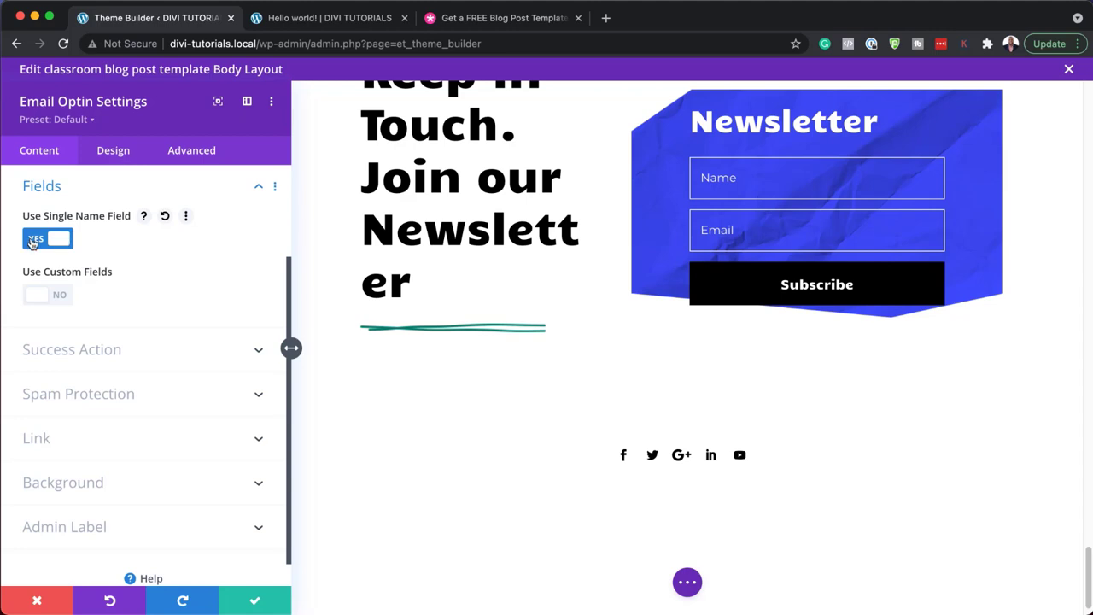
click(33, 242)
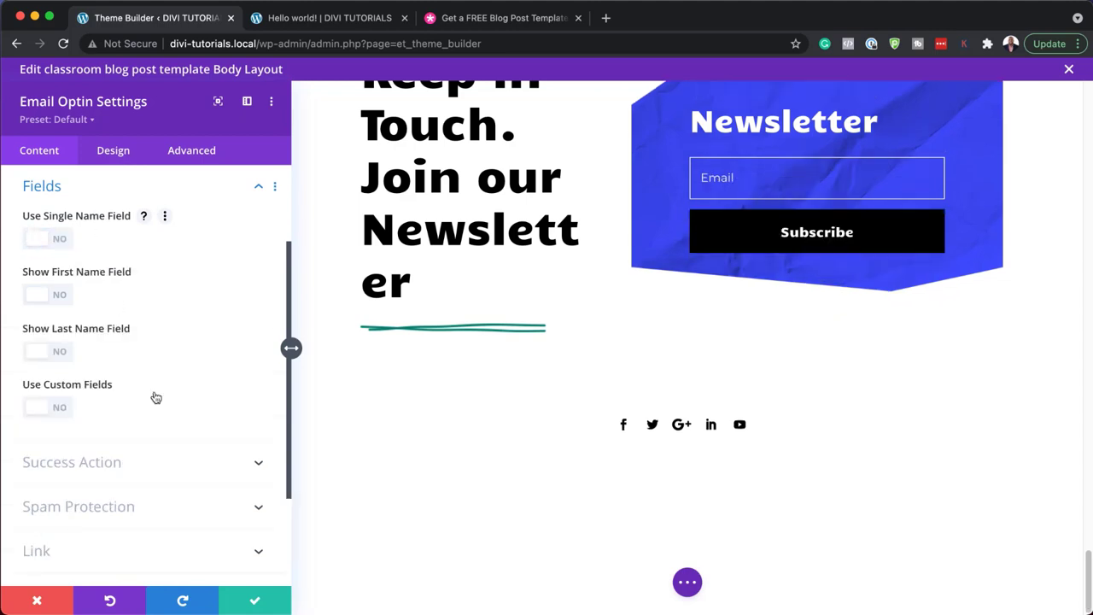
scroll(137, 436, down, 1)
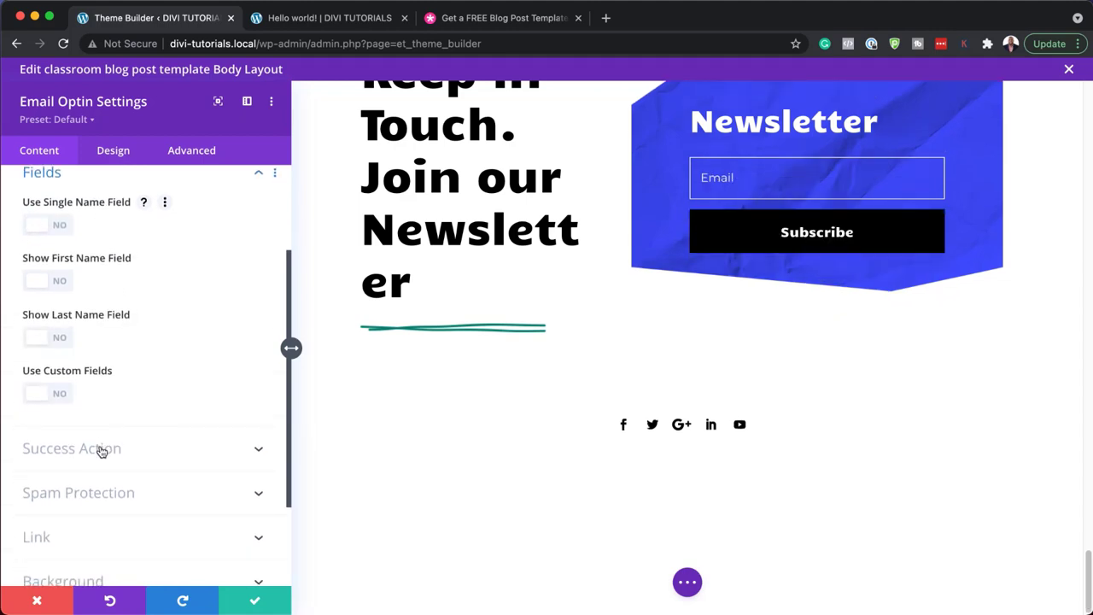
click(101, 451)
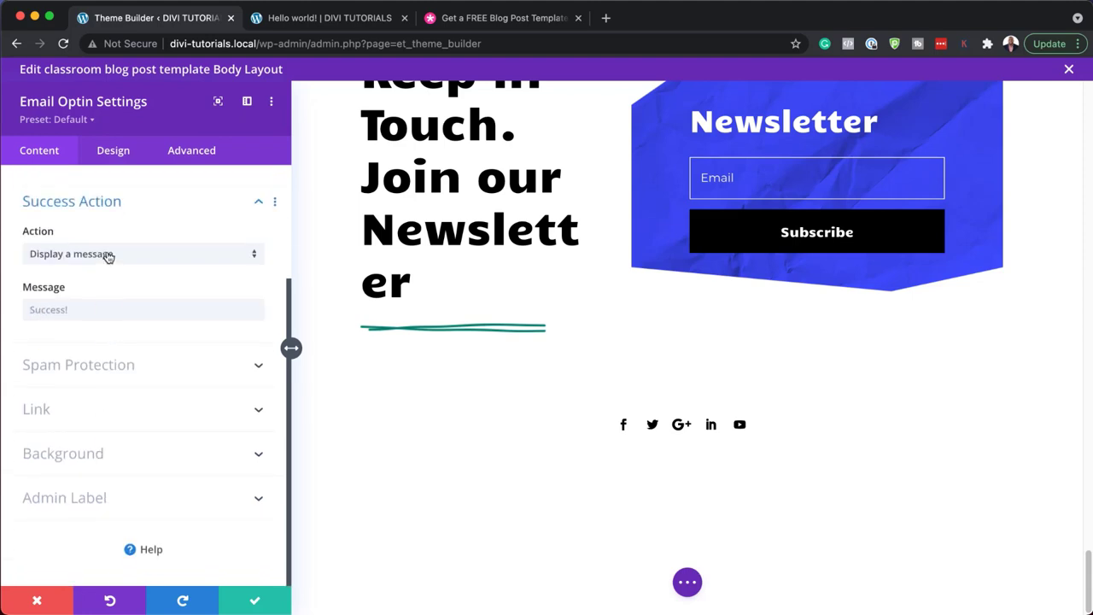
click(60, 311)
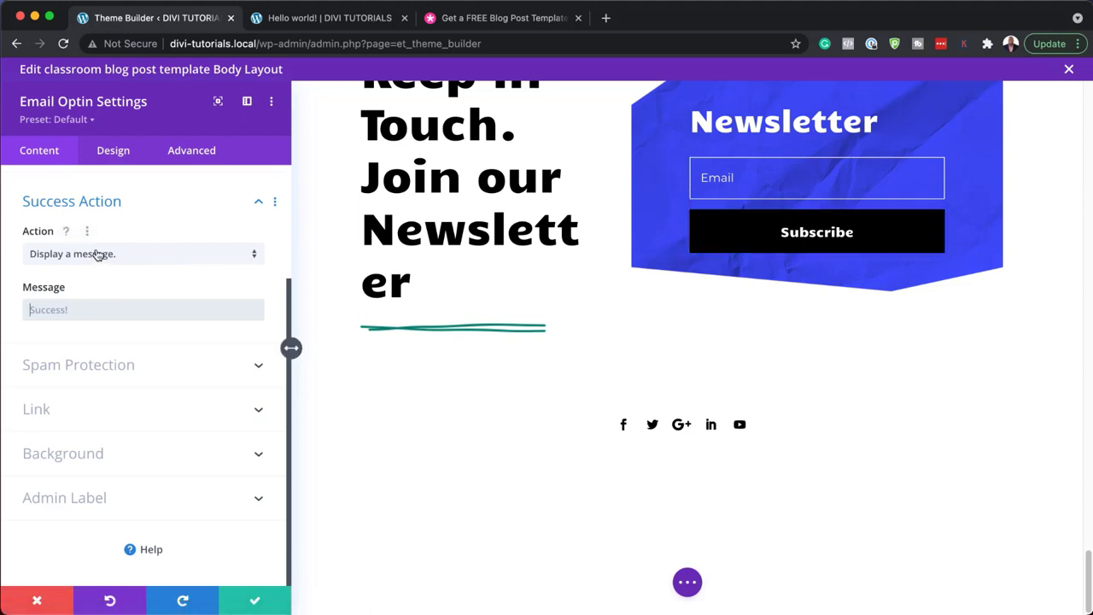
- Try redirecting subscribers to a custom URL, then discard the form changes
click(166, 259)
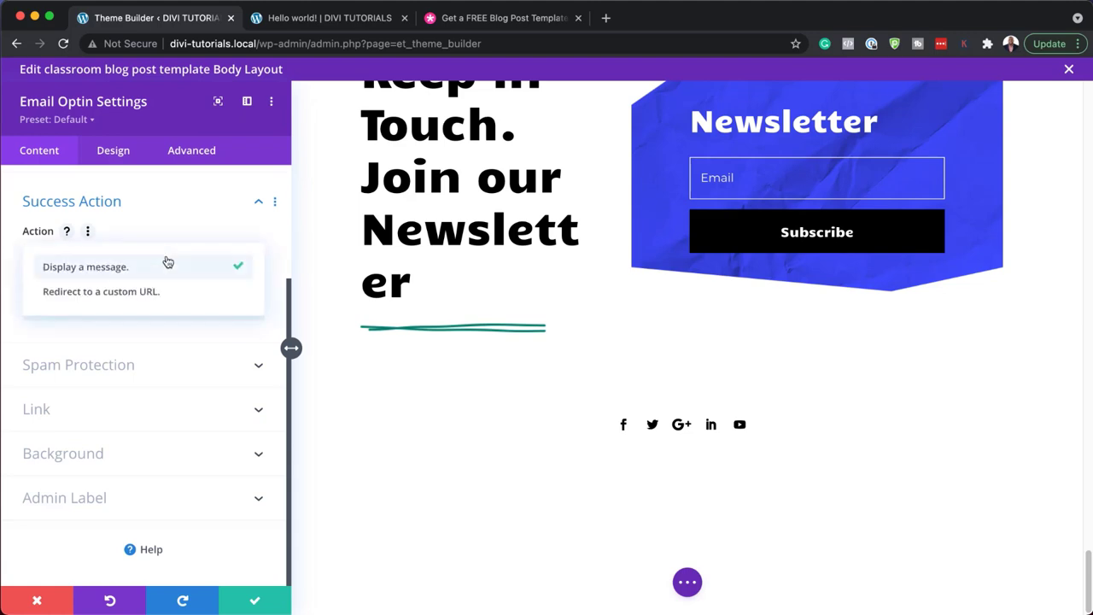
click(151, 295)
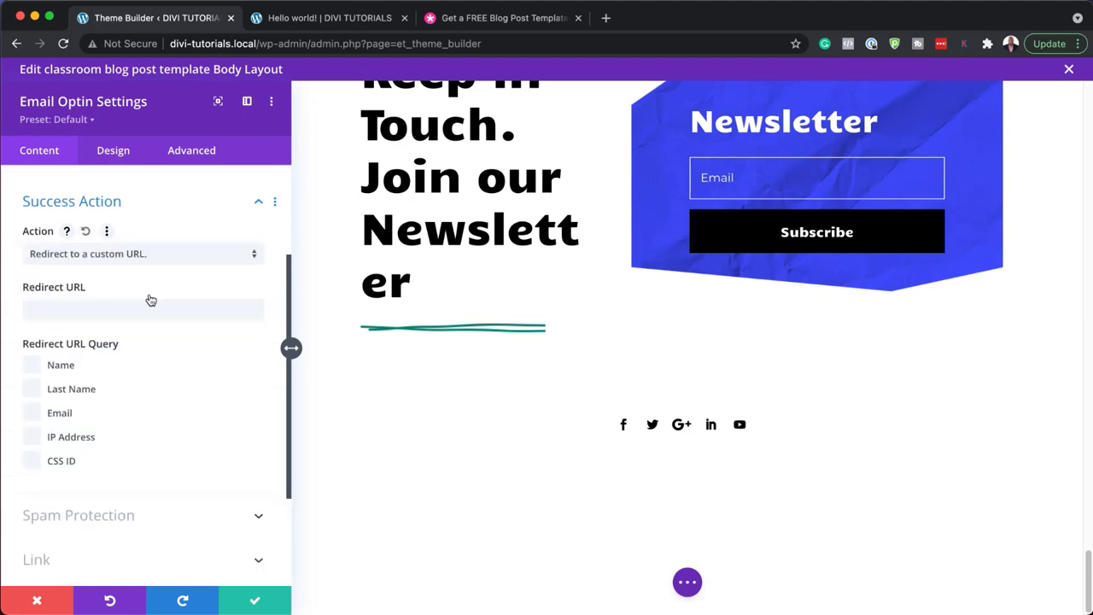
click(78, 312)
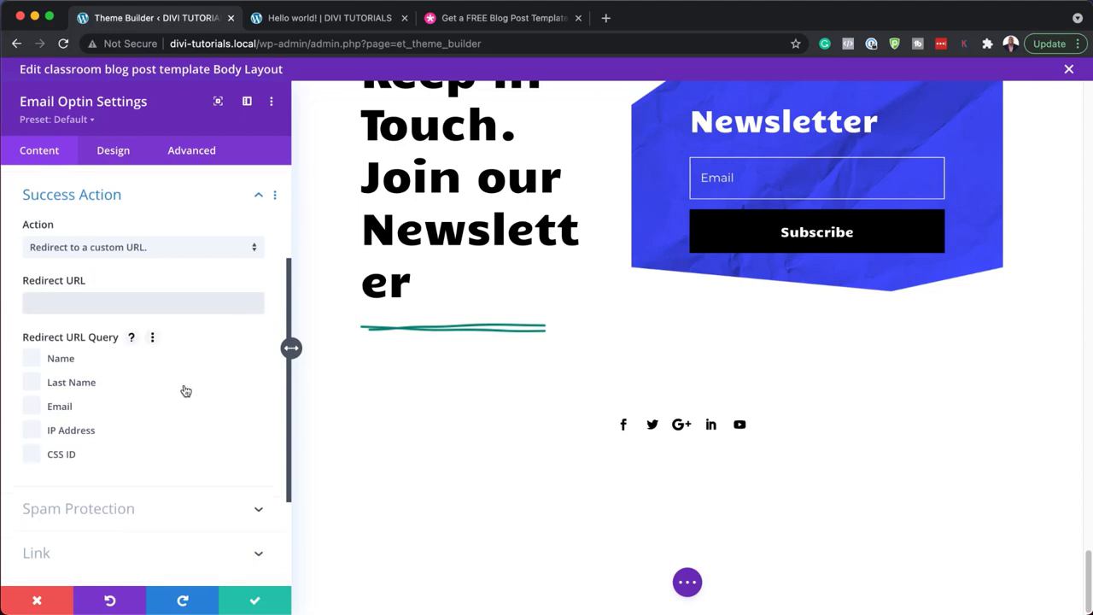
scroll(183, 387, down, 2)
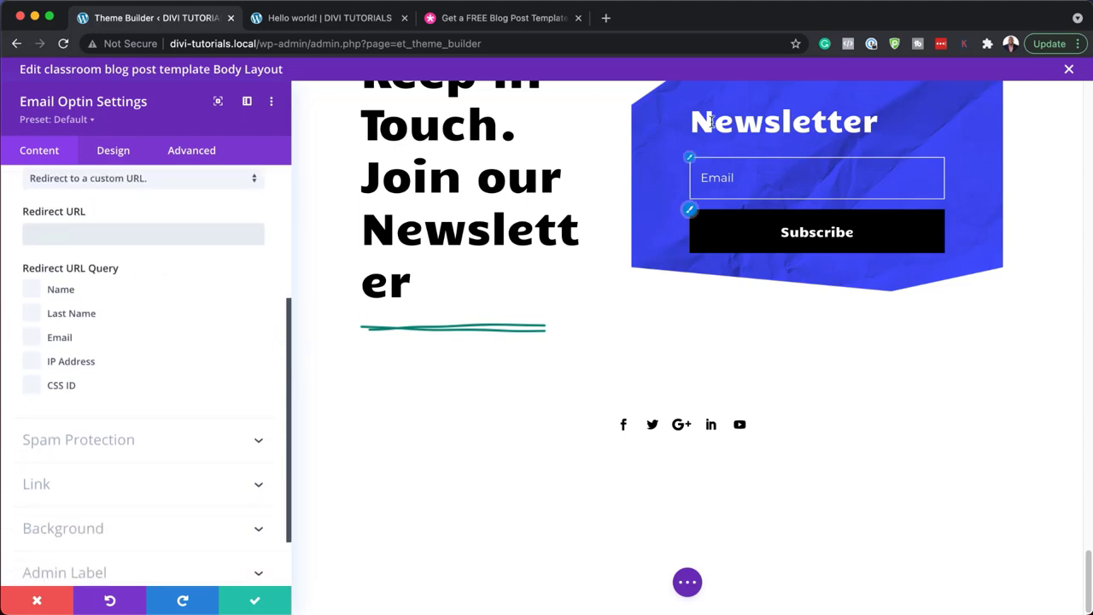
click(38, 603)
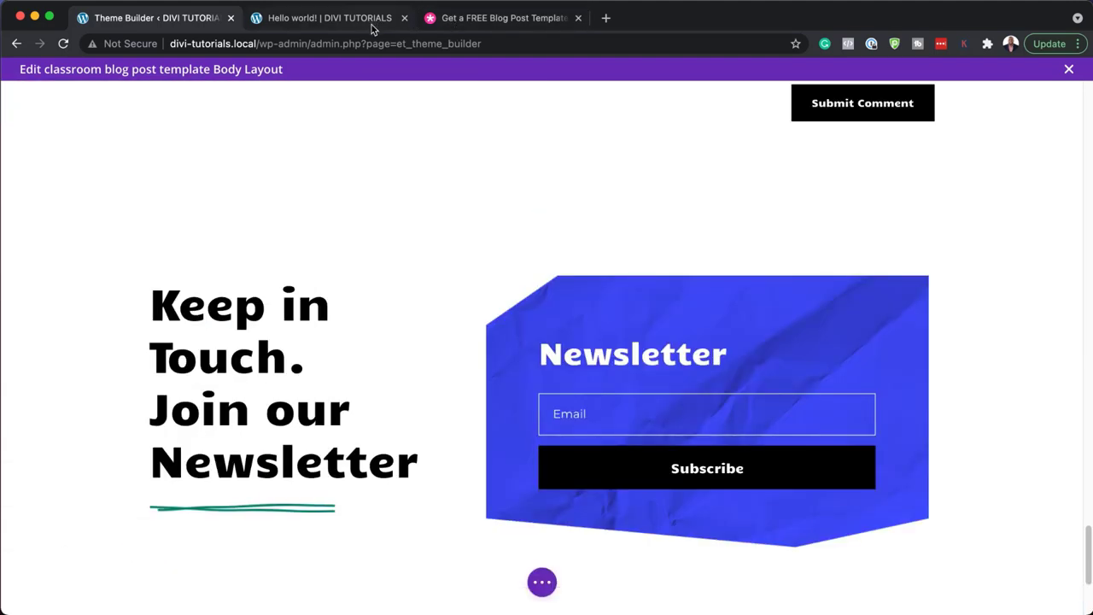
- Scroll through the live Hello world! post to review the applied template
click(372, 21)
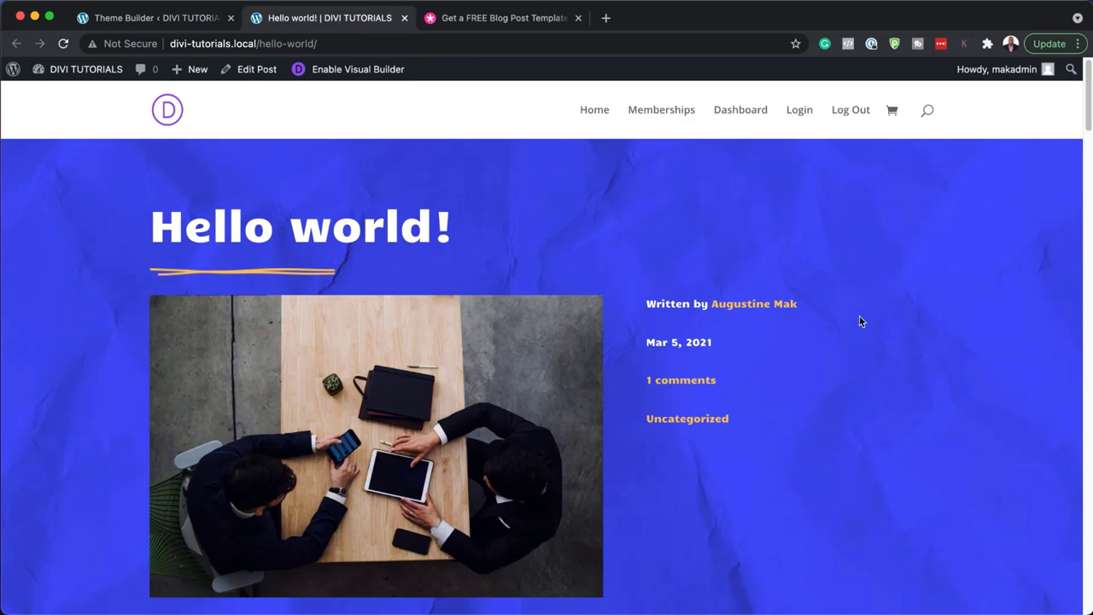
drag(1088, 124, 1067, 566)
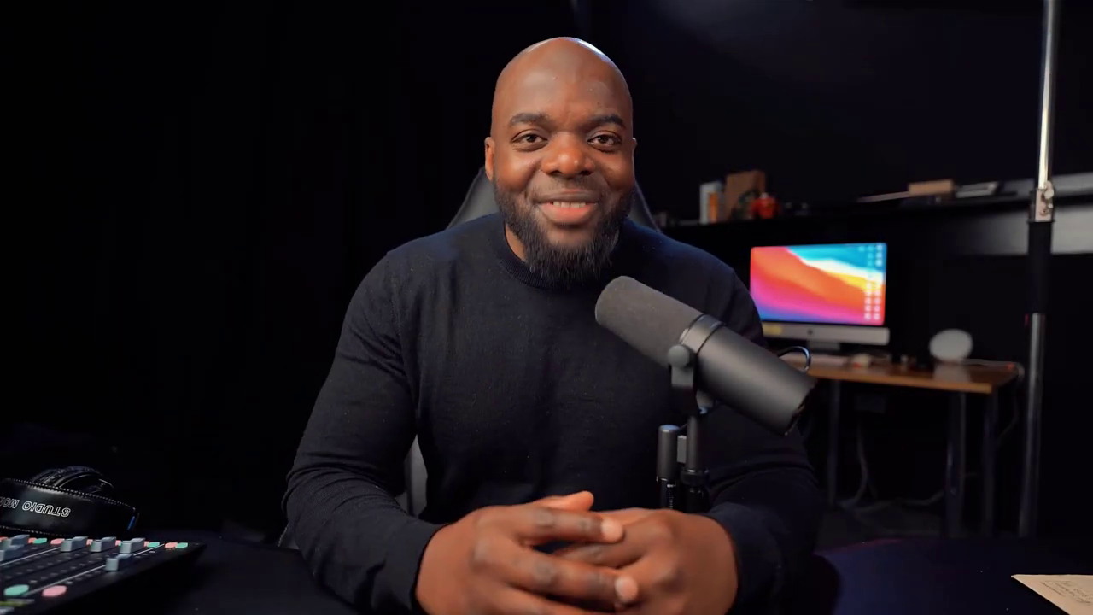